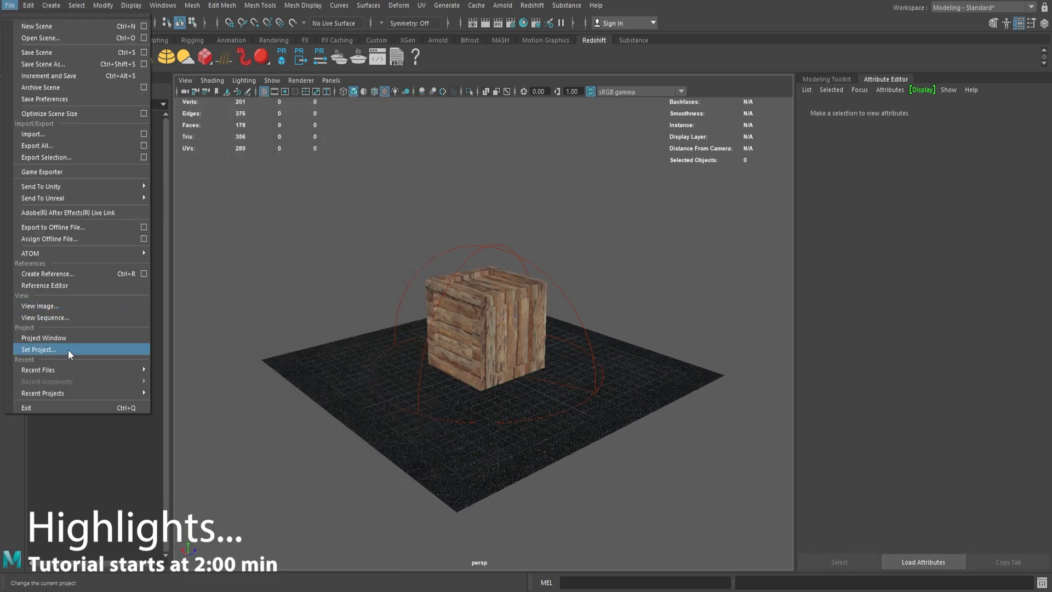
Set the current project folder for the crate scene
{"action": "left_click", "coordinate": [68, 348]}
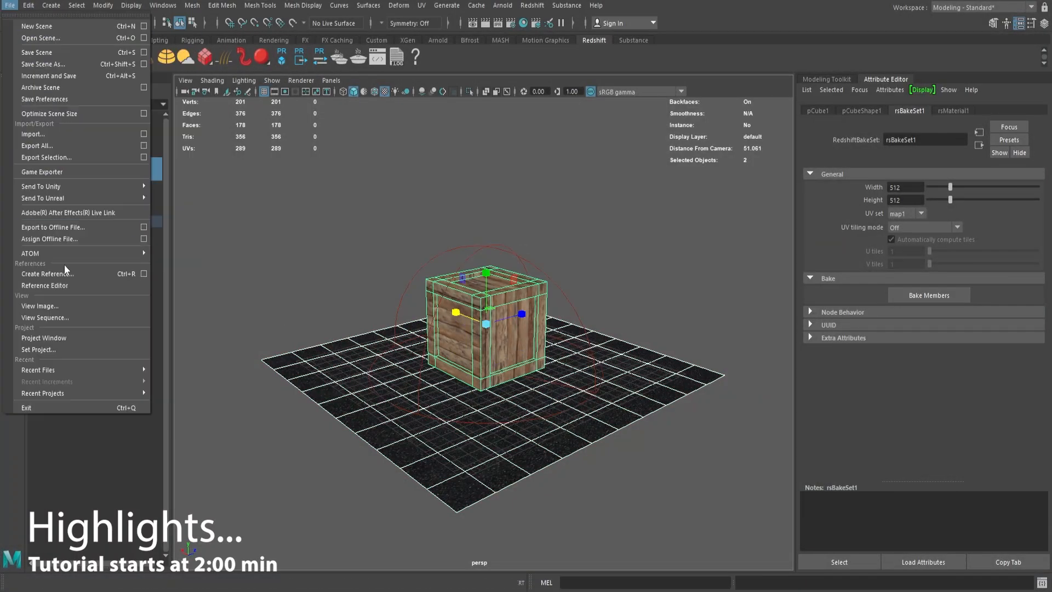
{"action": "left_click", "coordinate": [64, 264]}
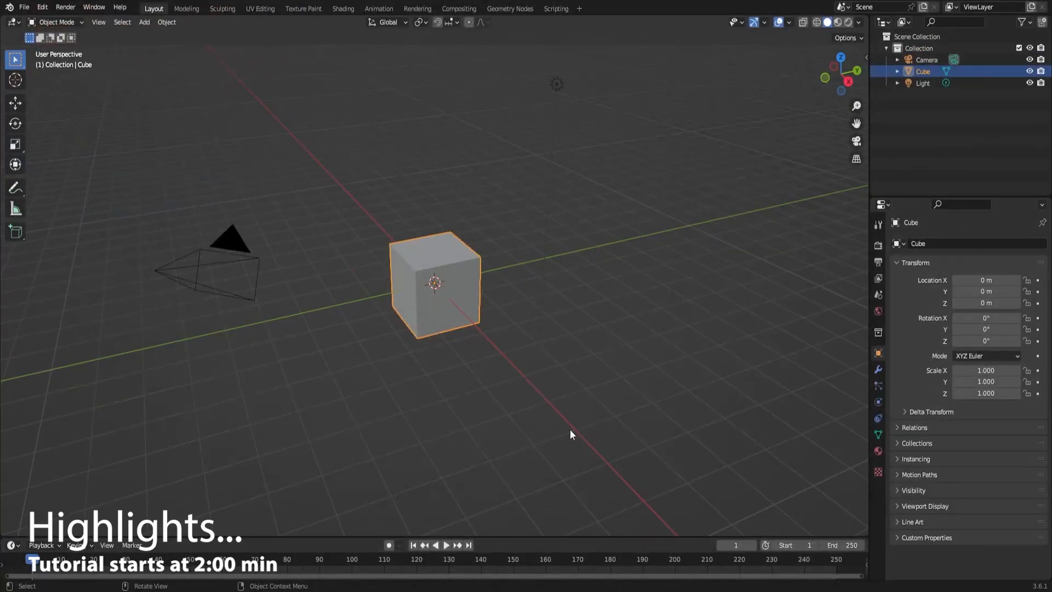
Switch to Blender and delete all the objects of the default scene
{"action": "key", "text": "a"}
{"action": "key", "text": "Delete"}
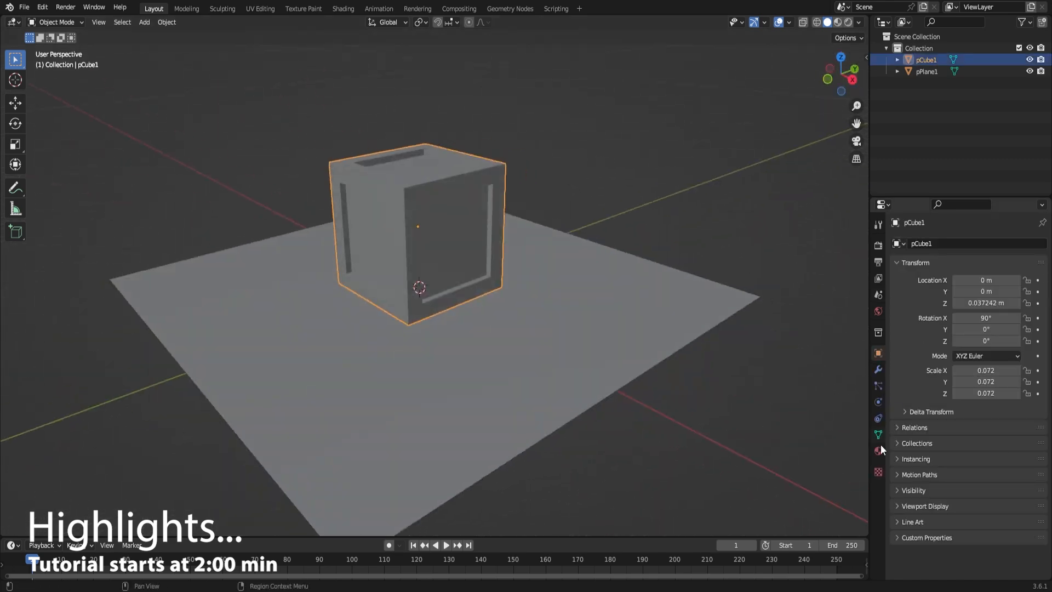
Give the crate's rsMaterial1 an image texture as base color, loading the baked image from the images folder
{"action": "left_click", "coordinate": [878, 450]}
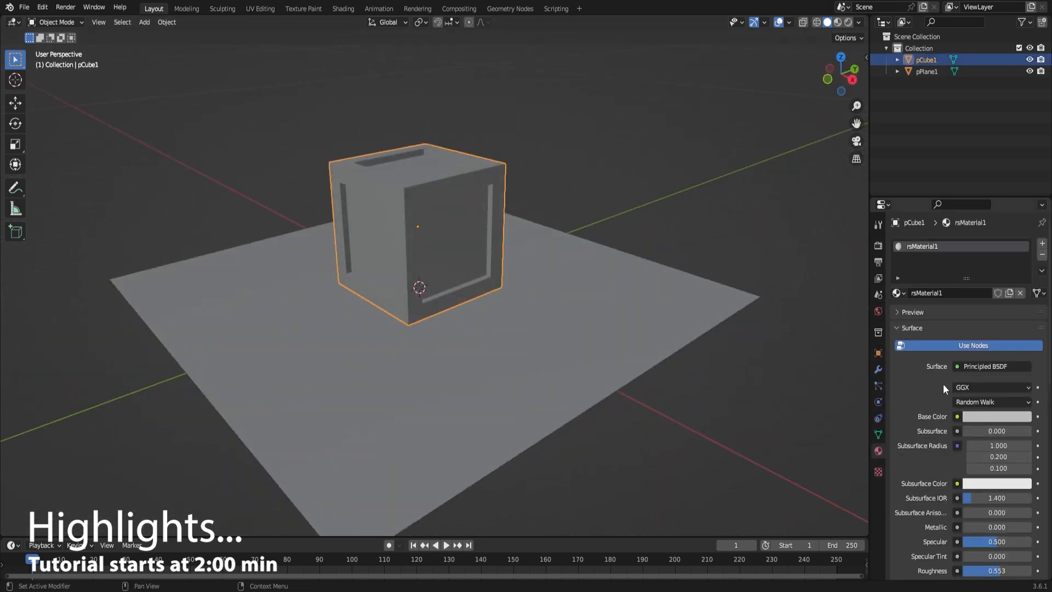
{"action": "left_click", "coordinate": [710, 315]}
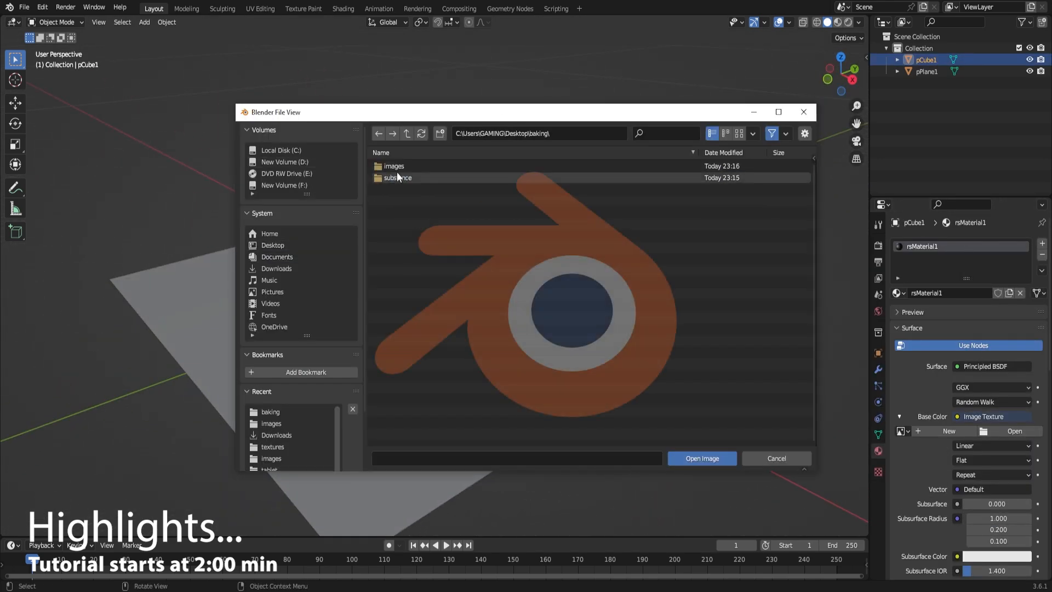
{"action": "left_click", "coordinate": [413, 167]}
{"action": "left_click", "coordinate": [703, 458]}
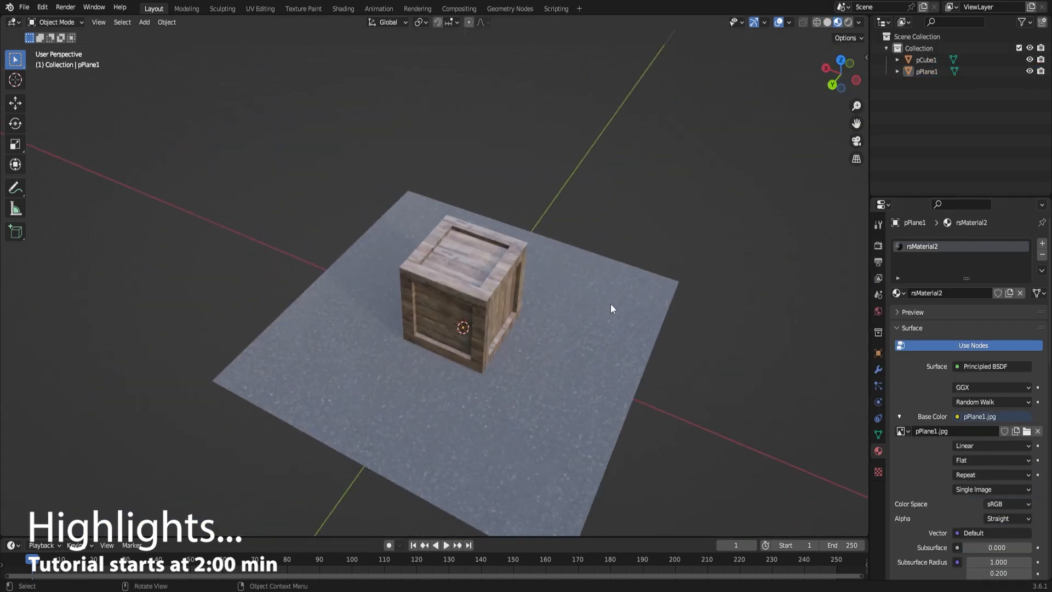
Reduce the specular of the ground plane and crate materials, setting the crate's to about 0.154
{"action": "left_click", "coordinate": [610, 308]}
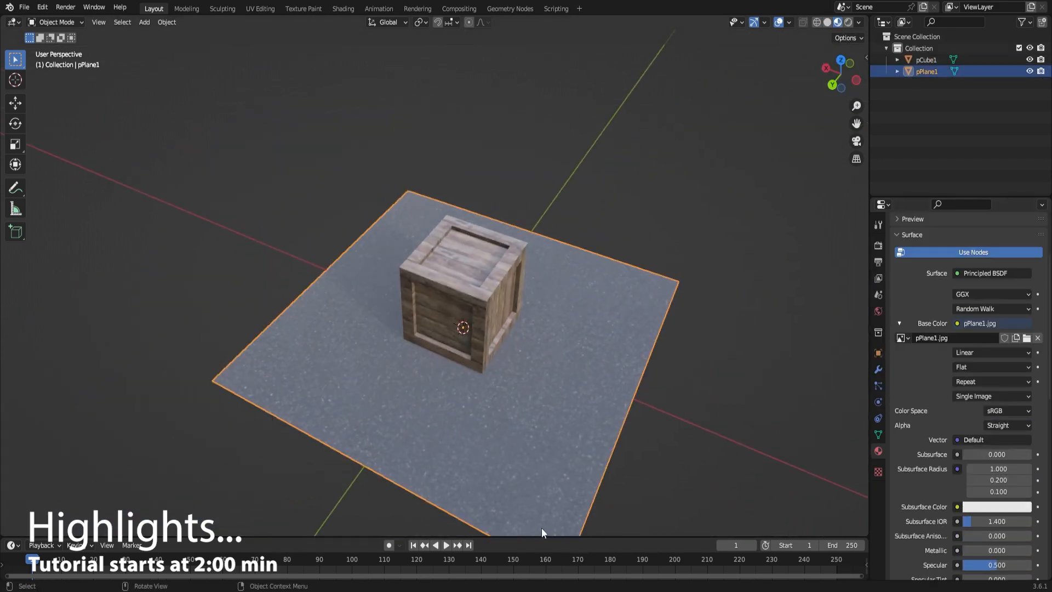
{"action": "scroll", "coordinate": [970, 423], "scroll_direction": "down", "scroll_amount": 5}
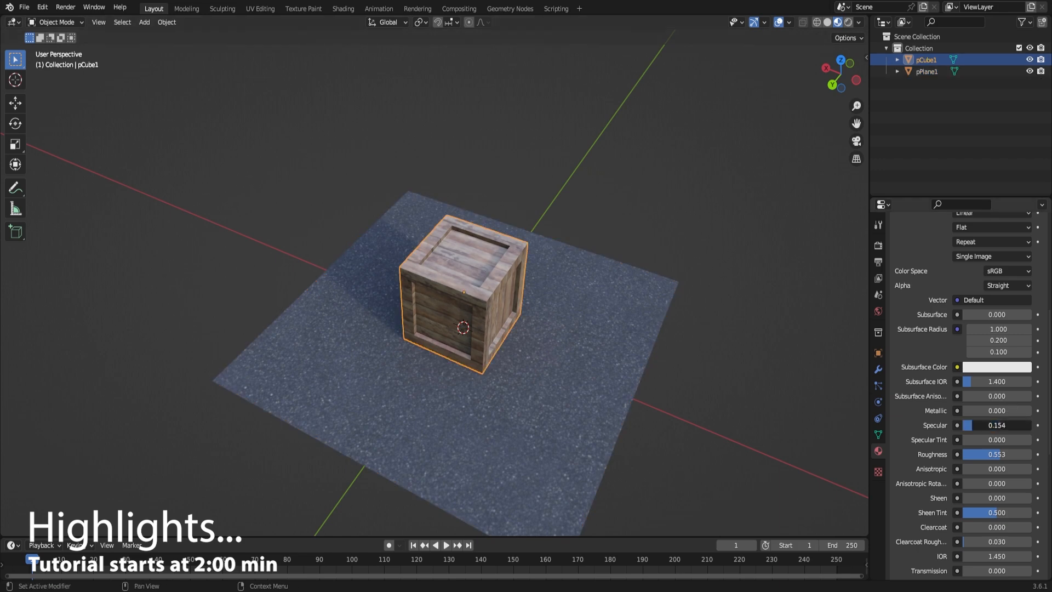
{"action": "middle_click_drag", "start_coordinate": [632, 327], "coordinate": [668, 254]}
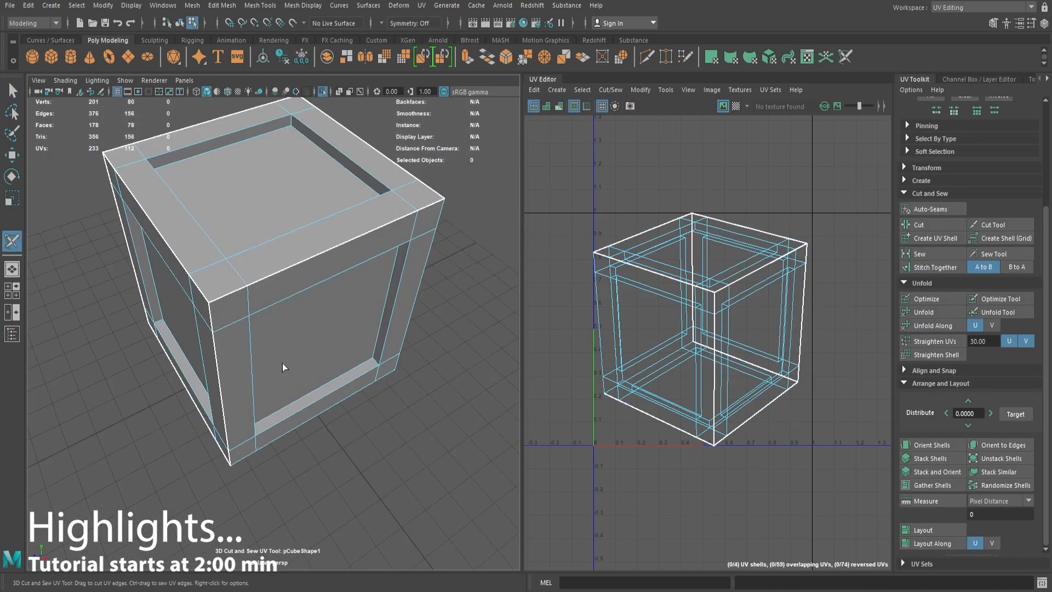
Switch to Maya and cut UV seams around the recessed panels on all the crate's sides with the 3D Cut and Sew UV Tool
{"action": "left_click_drag", "start_coordinate": [282, 363], "coordinate": [307, 263], "text": "alt"}
{"action": "left_click", "coordinate": [183, 265]}
{"action": "left_click_drag", "start_coordinate": [219, 263], "coordinate": [285, 257], "text": "alt"}
{"action": "left_click", "coordinate": [304, 208]}
{"action": "left_click", "coordinate": [341, 381]}
{"action": "left_click_drag", "start_coordinate": [341, 328], "coordinate": [247, 324], "text": "alt"}
{"action": "left_click", "coordinate": [304, 207]}
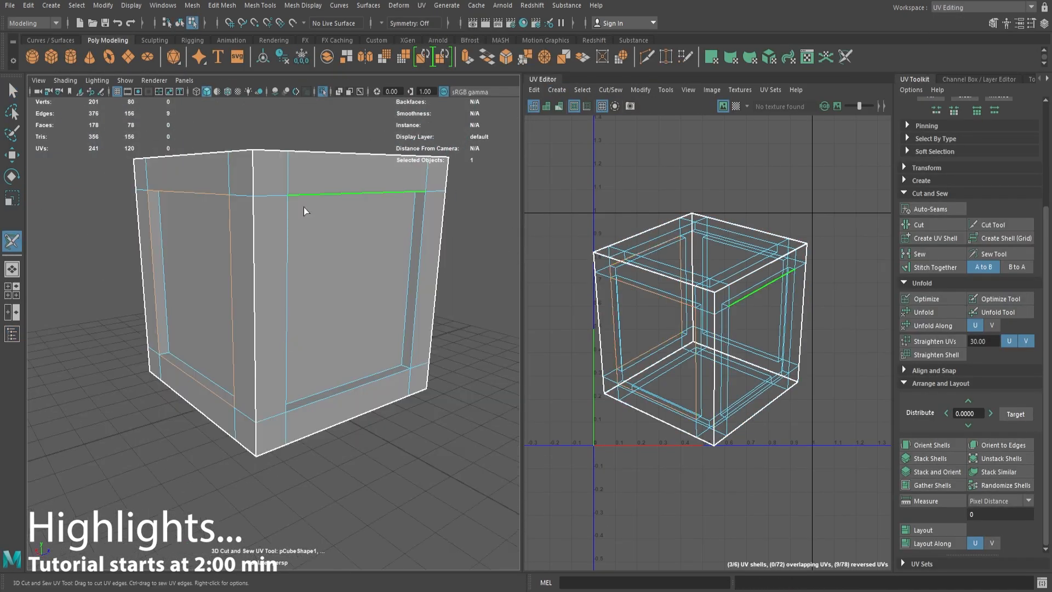
{"action": "left_click_drag", "start_coordinate": [307, 211], "coordinate": [296, 285], "text": "alt"}
{"action": "left_click", "coordinate": [296, 286]}
{"action": "left_click", "coordinate": [169, 196]}
{"action": "left_click_drag", "start_coordinate": [186, 263], "coordinate": [285, 307], "text": "alt"}
{"action": "left_click", "coordinate": [242, 396]}
{"action": "left_click_drag", "start_coordinate": [241, 362], "coordinate": [285, 329], "text": "alt"}
{"action": "left_click", "coordinate": [226, 329]}
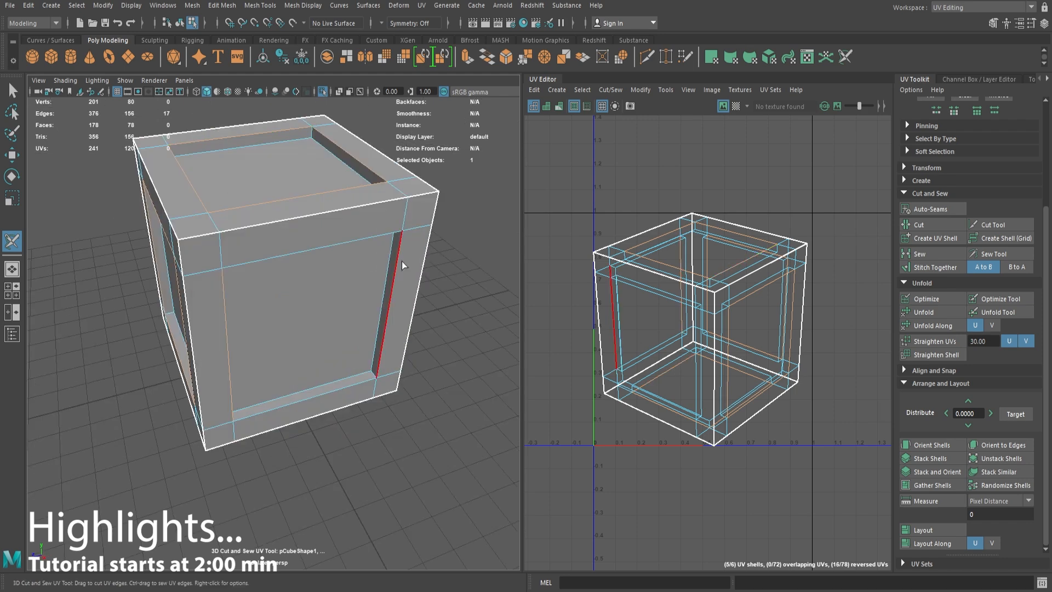
{"action": "left_click", "coordinate": [403, 265]}
{"action": "left_click_drag", "start_coordinate": [361, 384], "coordinate": [307, 306], "text": "alt"}
Select the short corner edges of the inset panel UV shells and cut them
{"action": "right_click_drag", "start_coordinate": [750, 257], "coordinate": [749, 225]}
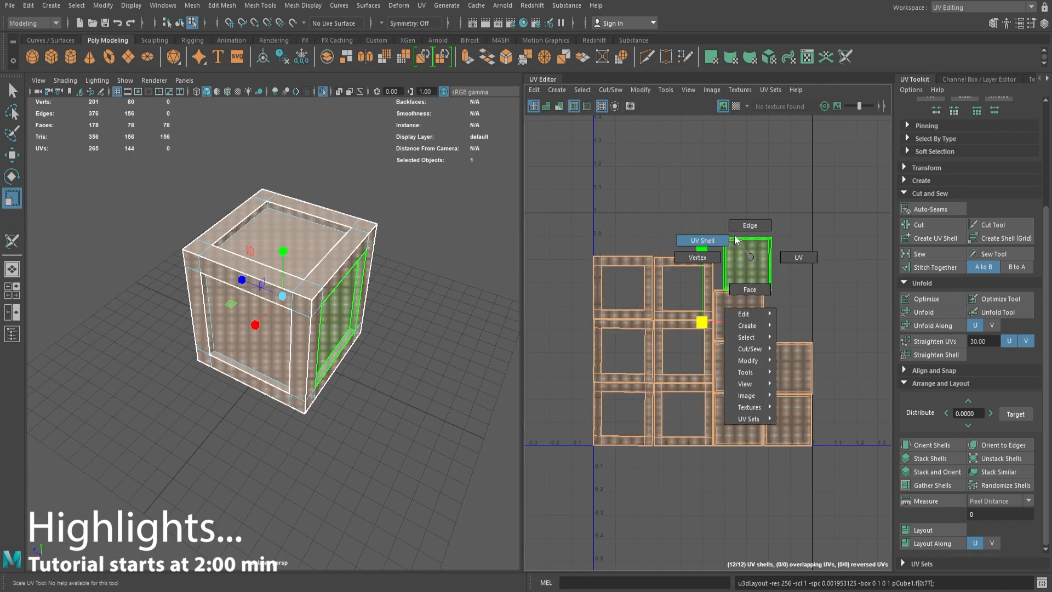
{"action": "scroll", "coordinate": [772, 265], "scroll_direction": "up", "scroll_amount": 7}
{"action": "left_click", "coordinate": [602, 343], "text": "shift"}
{"action": "left_click", "coordinate": [734, 517], "text": "shift"}
{"action": "middle_click_drag", "start_coordinate": [573, 518], "coordinate": [643, 349], "text": "alt"}
{"action": "left_click", "coordinate": [803, 531], "text": "shift"}
{"action": "middle_click_drag", "start_coordinate": [798, 364], "coordinate": [631, 262], "text": "alt"}
{"action": "left_click", "coordinate": [805, 259], "text": "shift"}
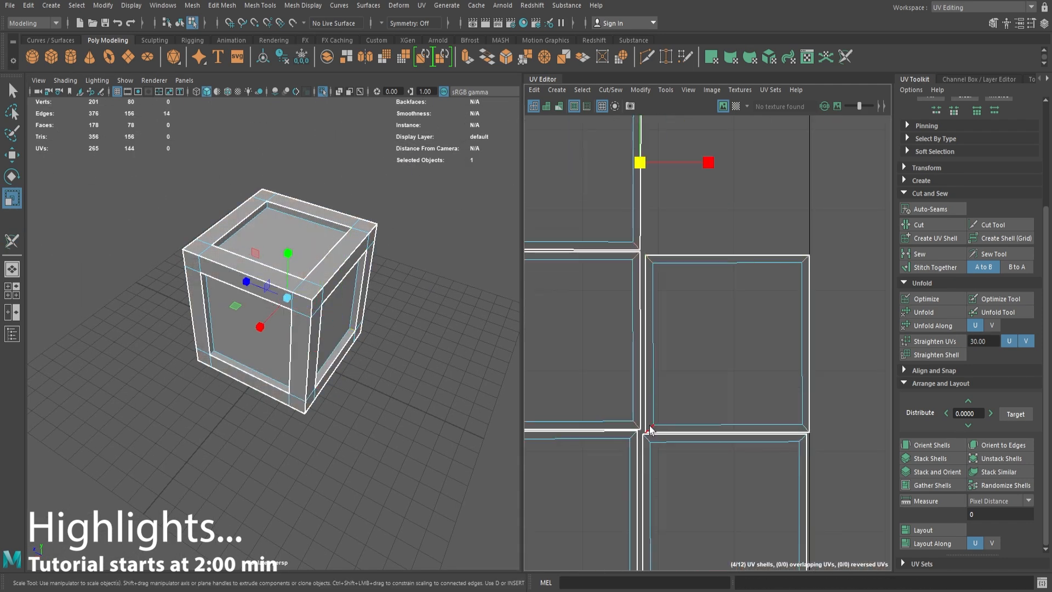
{"action": "left_click", "coordinate": [650, 429], "text": "shift"}
{"action": "middle_click_drag", "start_coordinate": [647, 443], "coordinate": [653, 235], "text": "alt"}
{"action": "scroll", "coordinate": [690, 373], "scroll_direction": "down", "scroll_amount": 7}
{"action": "left_click", "coordinate": [919, 225]}
Unfold all the crate's UV shells and lay them out in the UV tile
{"action": "left_click_drag", "start_coordinate": [557, 141], "coordinate": [886, 465]}
{"action": "left_click", "coordinate": [924, 312]}
{"action": "left_click", "coordinate": [923, 529]}
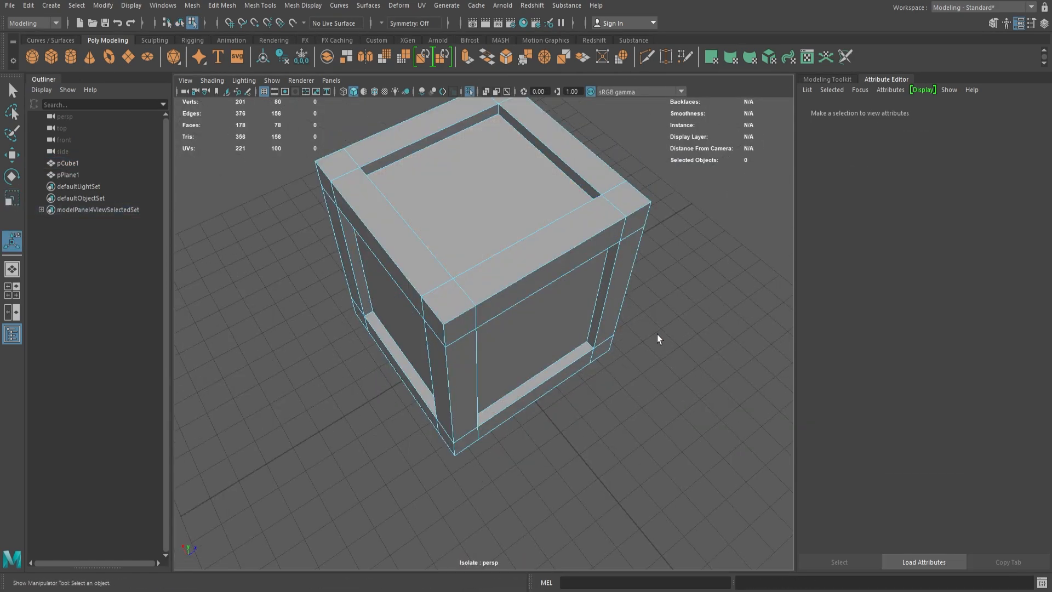
Load an environment image from the maps folder as the Redshift dome light's dome map
{"action": "left_click_drag", "start_coordinate": [657, 336], "coordinate": [641, 194], "text": "alt"}
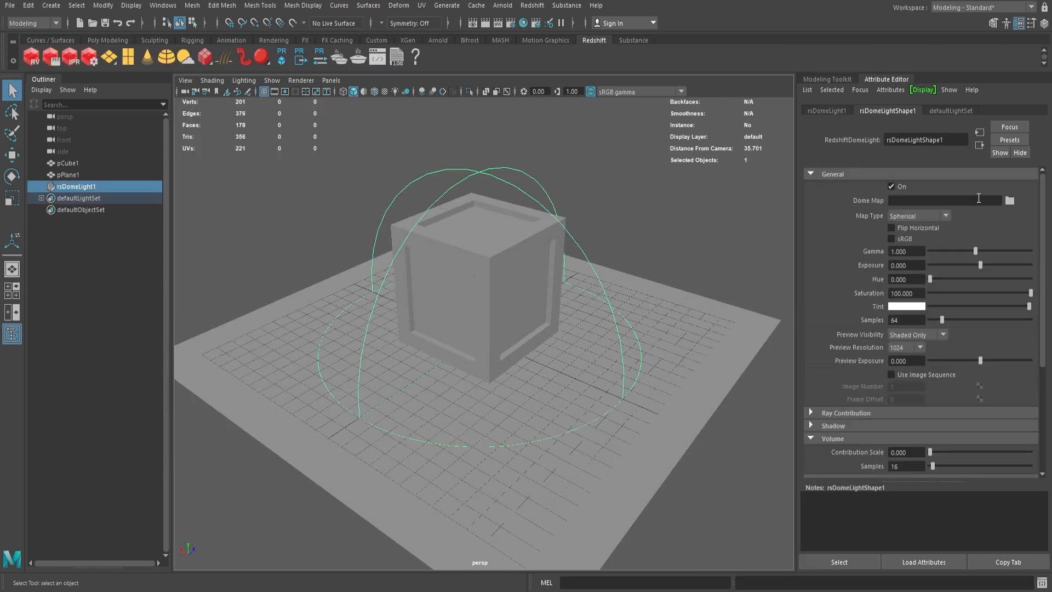
{"action": "left_click", "coordinate": [1010, 200]}
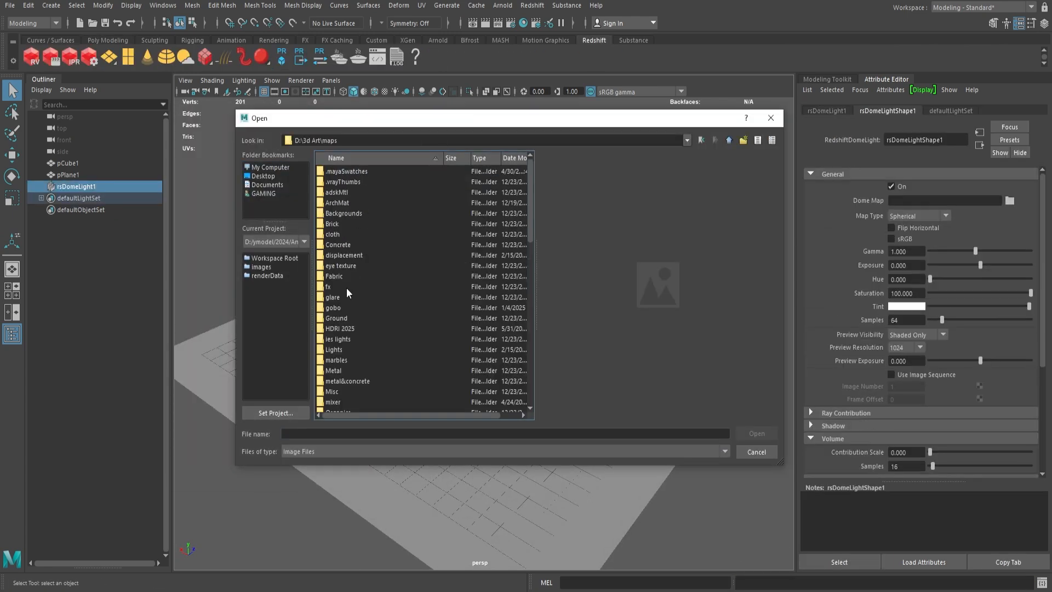
{"action": "double_click", "coordinate": [346, 288]}
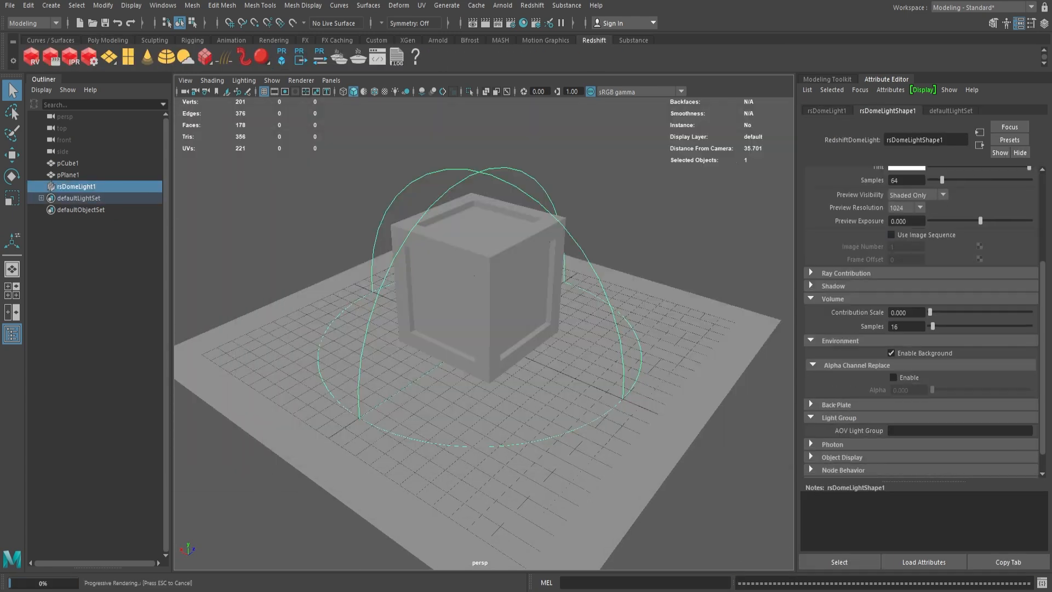
Dock the Redshift Render View beside a widened perspective viewport and start the interactive render
{"action": "left_click_drag", "start_coordinate": [0, 98], "coordinate": [172, 94]}
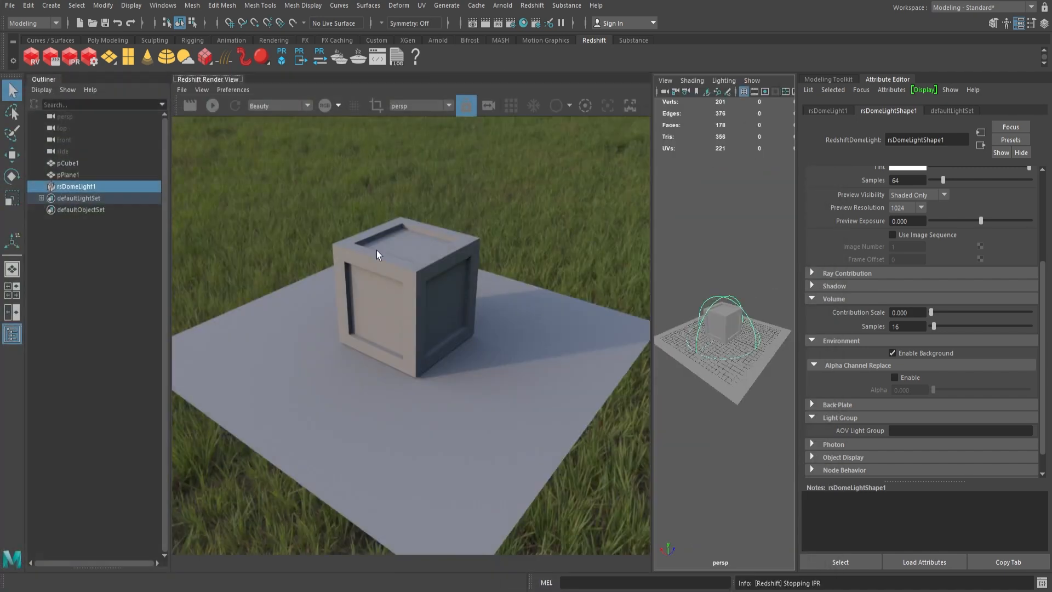
{"action": "left_click", "coordinate": [213, 105]}
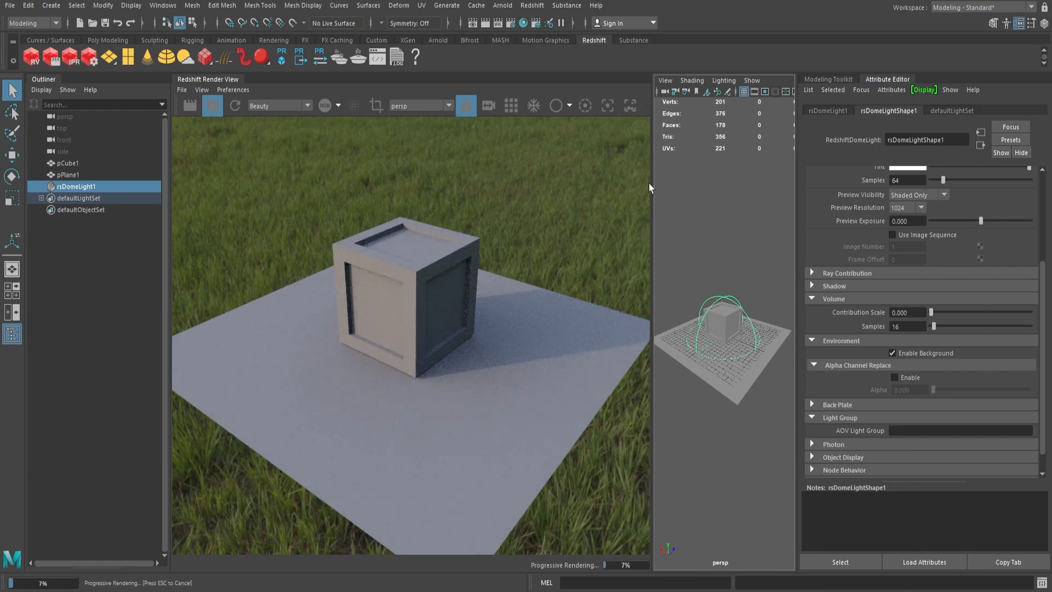
{"action": "left_click_drag", "start_coordinate": [650, 183], "coordinate": [523, 183]}
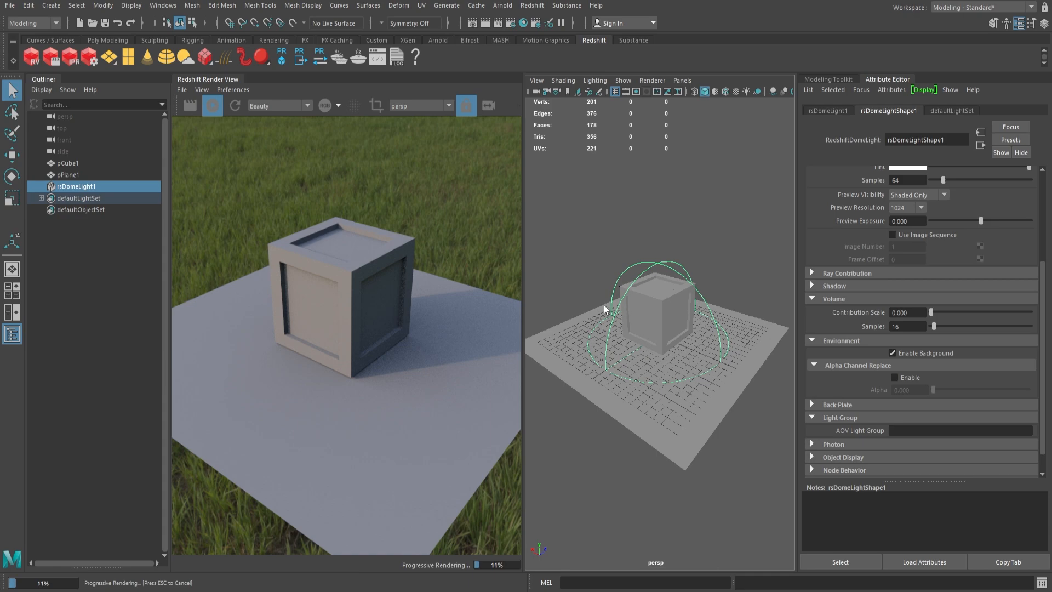
Rotate the dome light around its vertical axis to change the lighting direction on the crate
{"action": "key", "text": "e"}
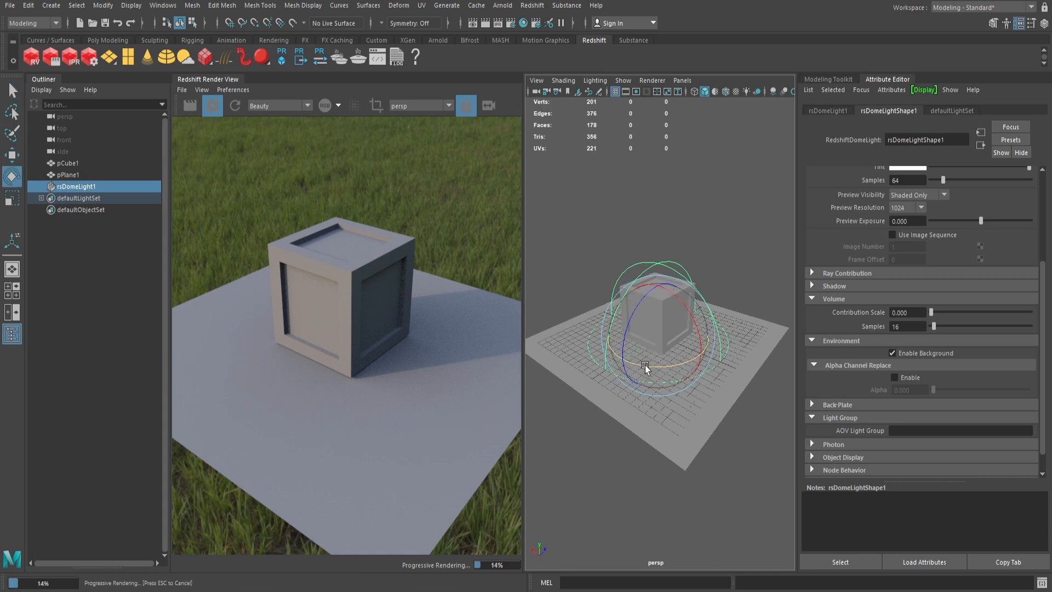
{"action": "left_click_drag", "start_coordinate": [655, 363], "coordinate": [695, 366]}
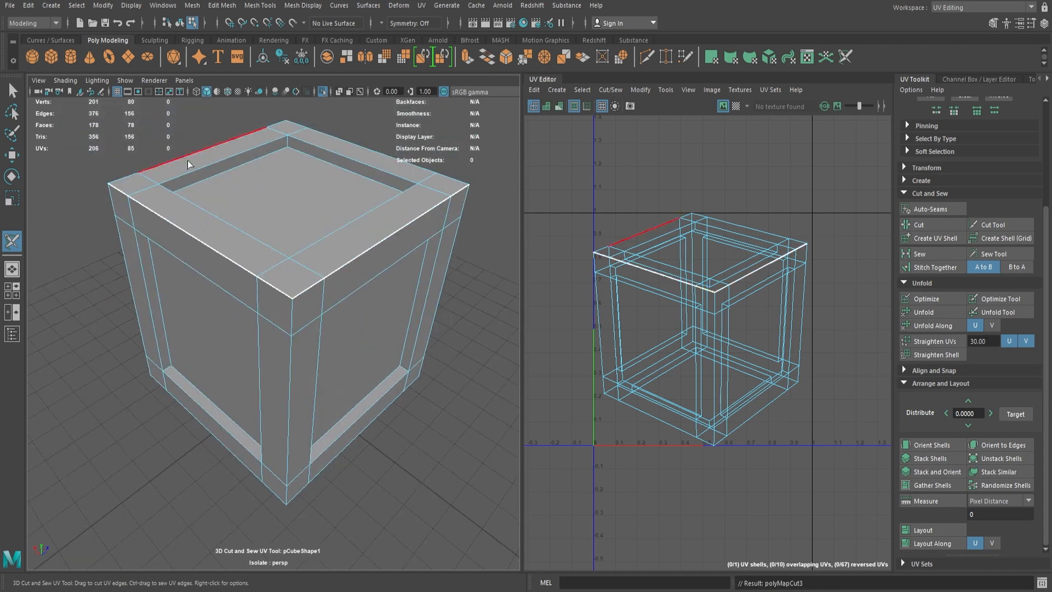
Cut UV seams along the isolated crate's outer edges and around its recessed panels
{"action": "left_click_drag", "start_coordinate": [188, 164], "coordinate": [316, 428], "text": "alt"}
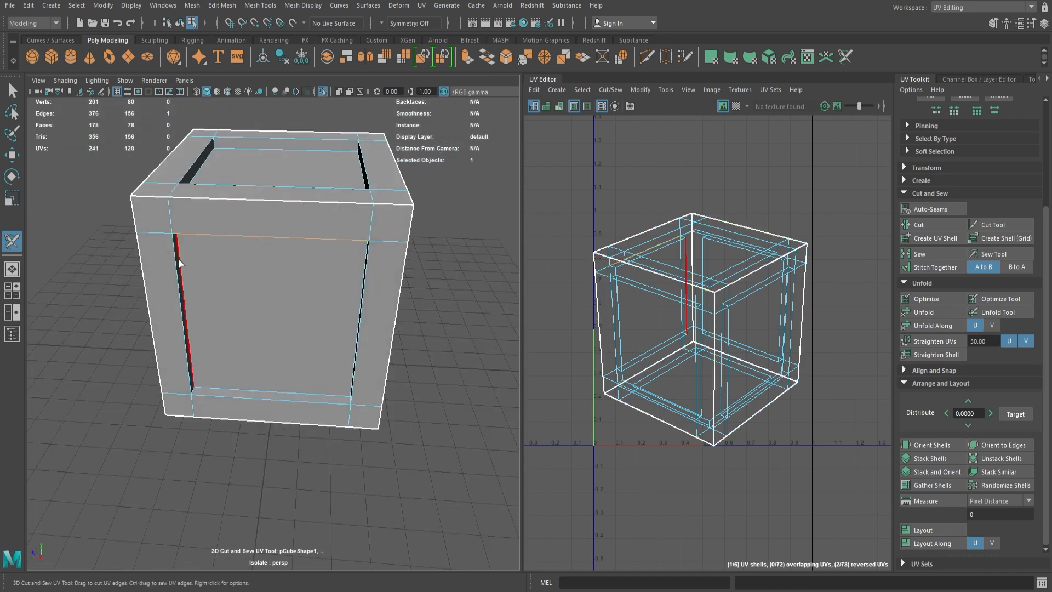
{"action": "left_click_drag", "start_coordinate": [179, 259], "coordinate": [357, 269], "text": "alt"}
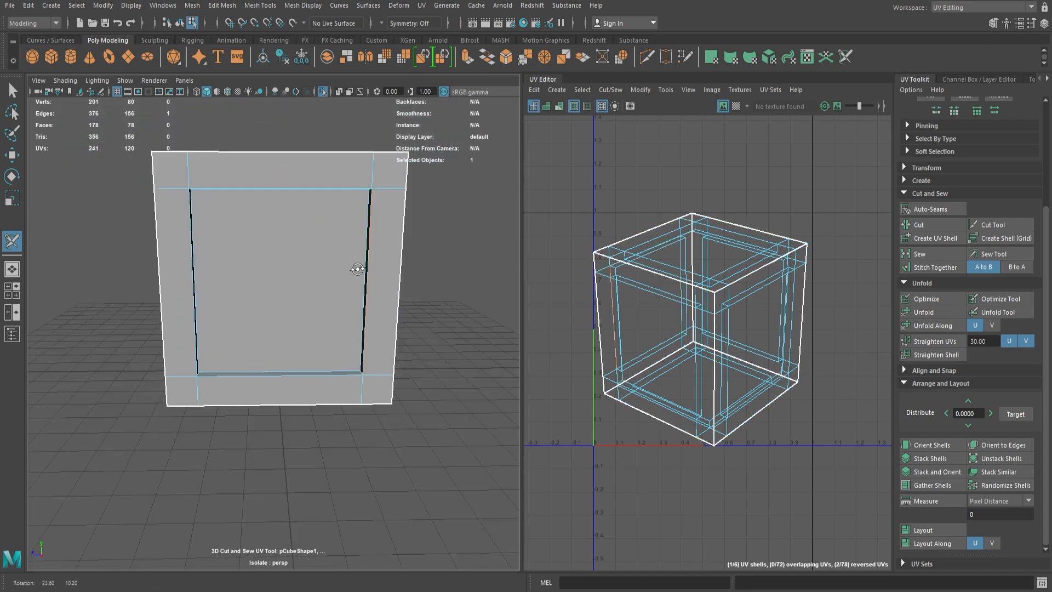
{"action": "left_click_drag", "start_coordinate": [392, 207], "coordinate": [249, 212]}
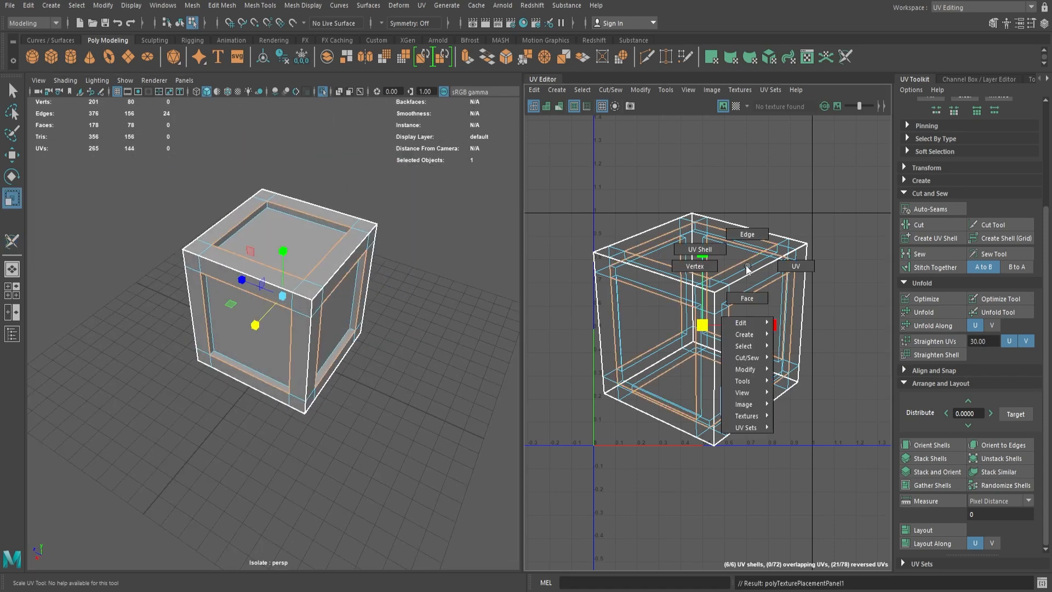
Arrange the crate's UV shells, cutting the corners of the inset panel shells and laying all shells out
{"action": "left_click", "coordinate": [952, 447]}
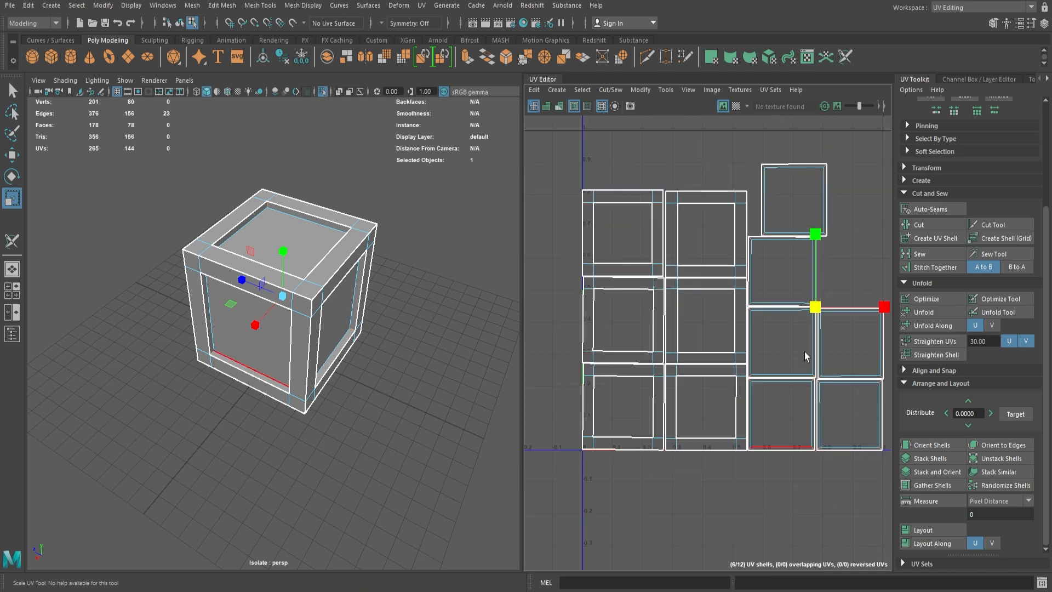
{"action": "mouse_move", "coordinate": [789, 189]}
{"action": "right_mouse_down", "text": "shift"}
{"action": "mouse_move", "coordinate": [796, 195]}
{"action": "mouse_move", "coordinate": [778, 175]}
{"action": "right_mouse_up", "text": "shift"}
{"action": "right_click", "coordinate": [658, 342]}
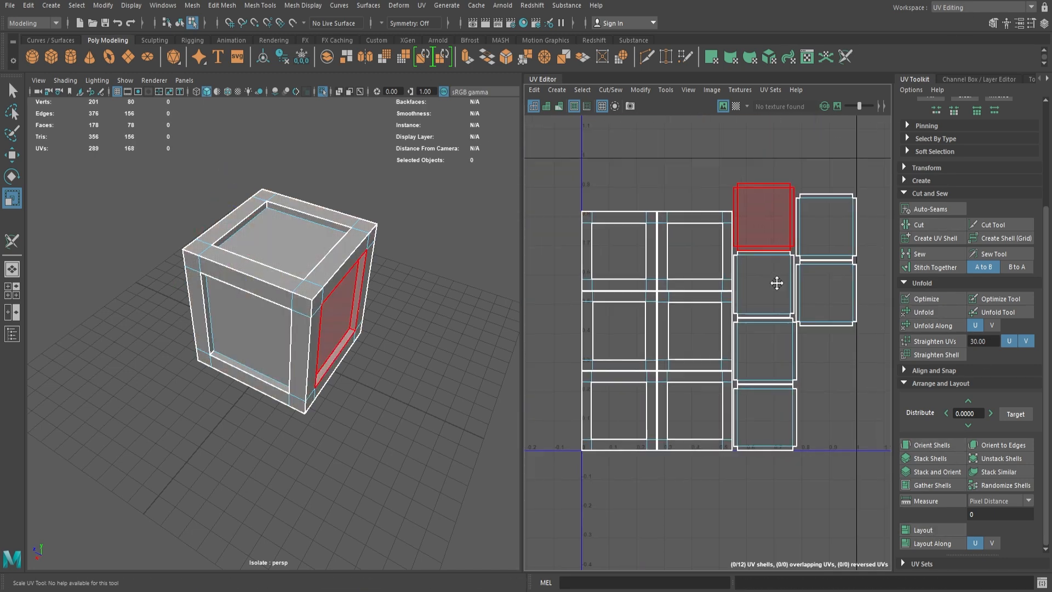
Switch to the Modeling - Standard workspace, put the crate in object mode and end its isolation
{"action": "left_click", "coordinate": [950, 9]}
{"action": "left_click", "coordinate": [959, 34]}
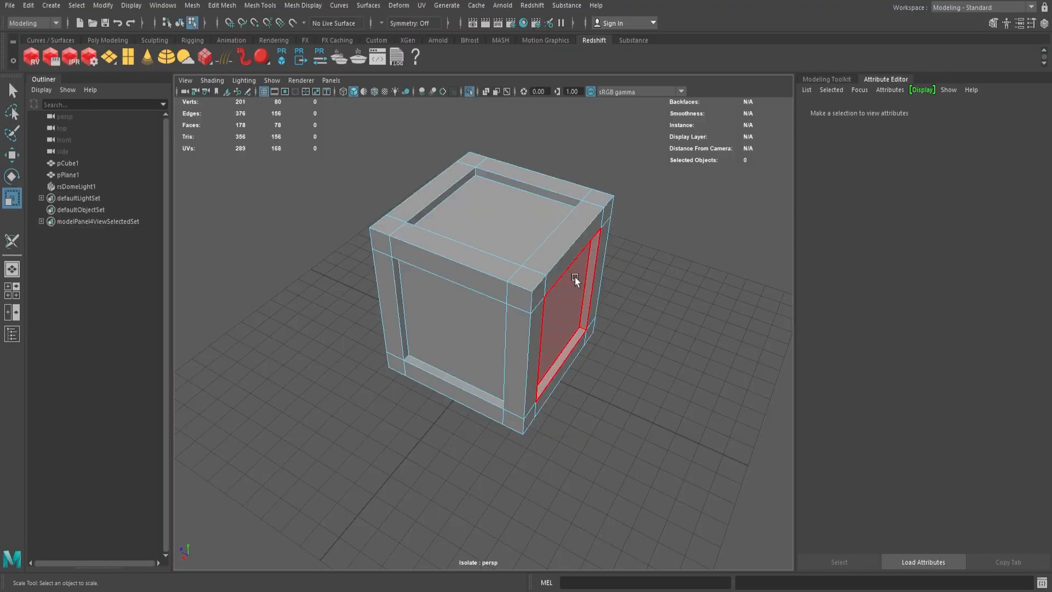
{"action": "right_click_drag", "start_coordinate": [554, 207], "coordinate": [595, 191]}
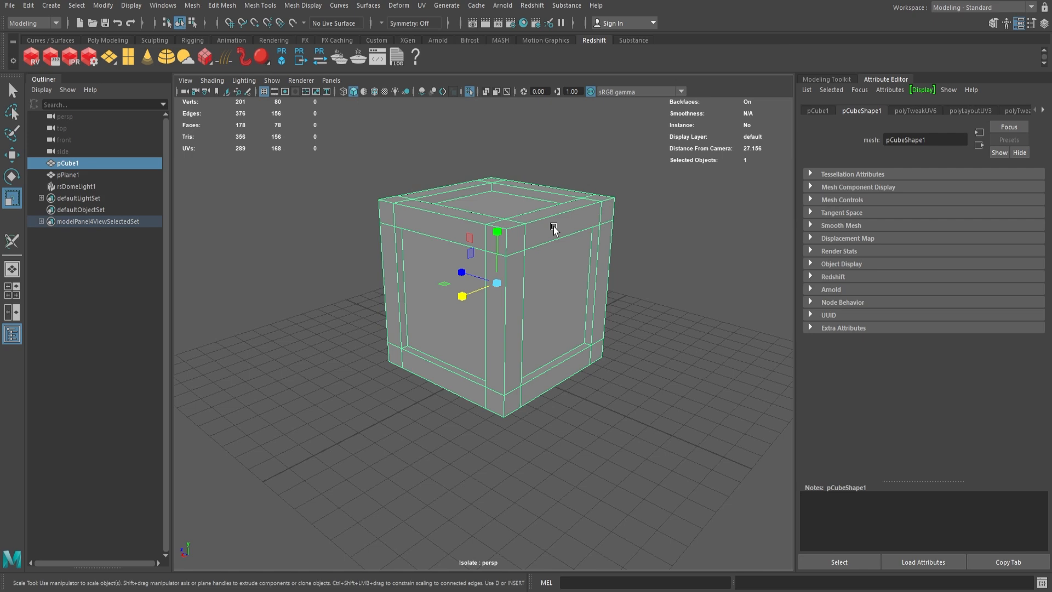
{"action": "key", "text": "ctrl+1"}
{"action": "left_click", "coordinate": [671, 160]}
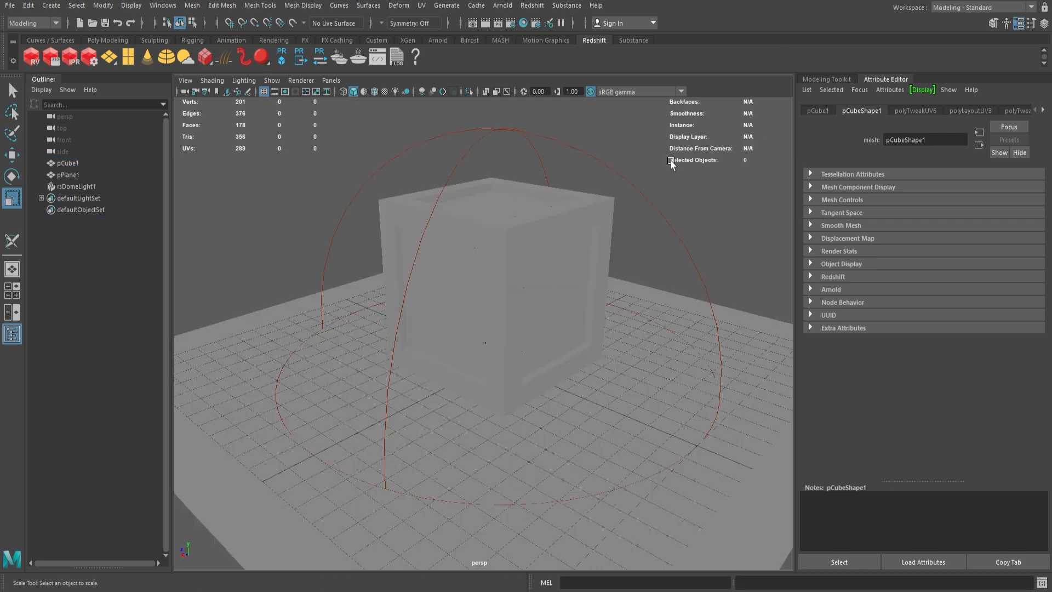
Assign a new RedshiftMaterial to the crate
{"action": "right_click", "coordinate": [529, 225]}
{"action": "mouse_move", "coordinate": [543, 500]}
{"action": "left_click", "coordinate": [526, 523]}
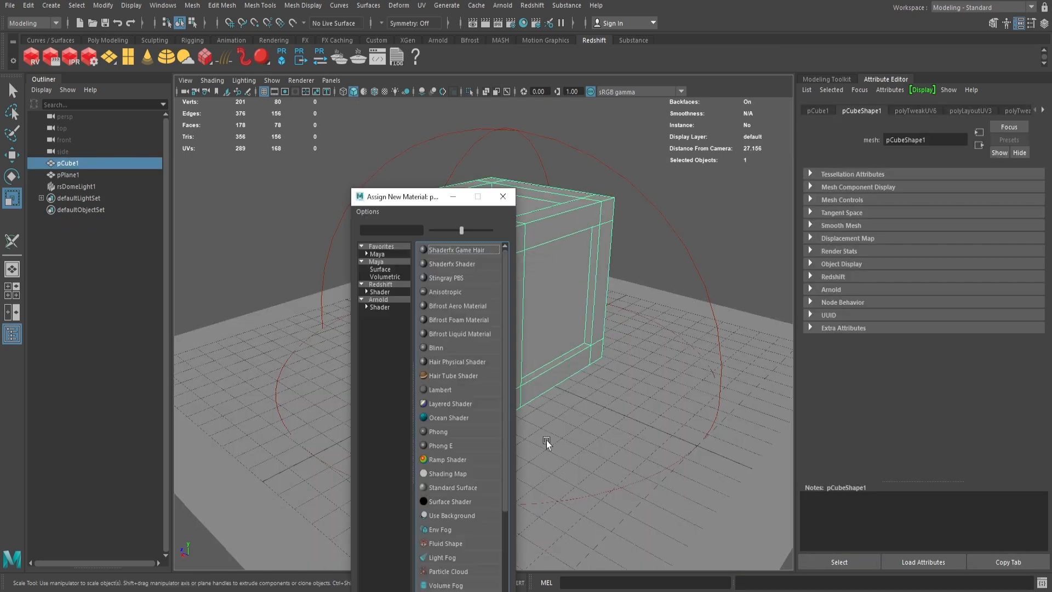
{"action": "left_click", "coordinate": [384, 292]}
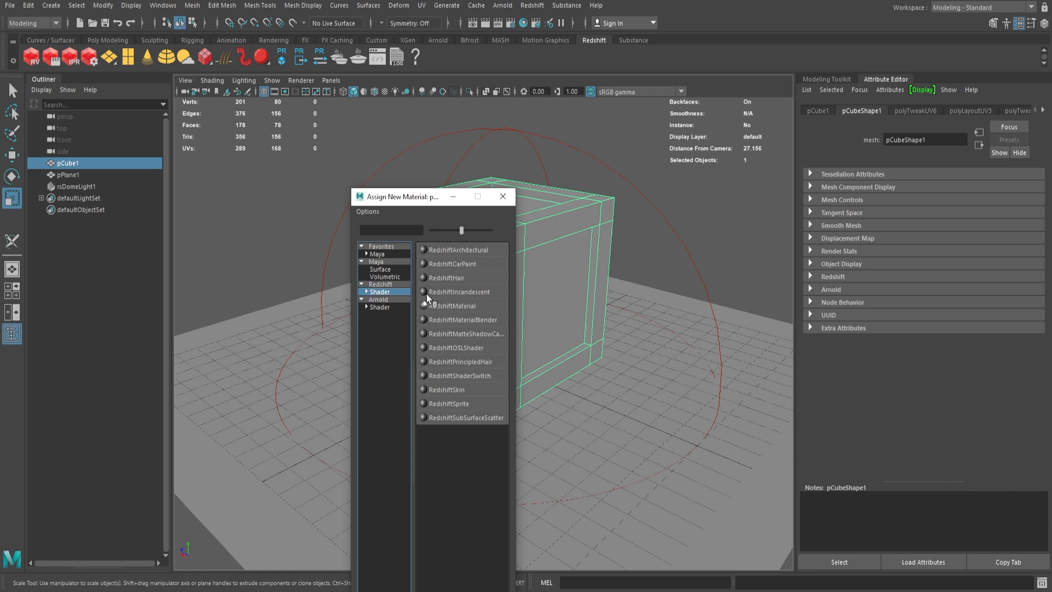
{"action": "left_click", "coordinate": [452, 306]}
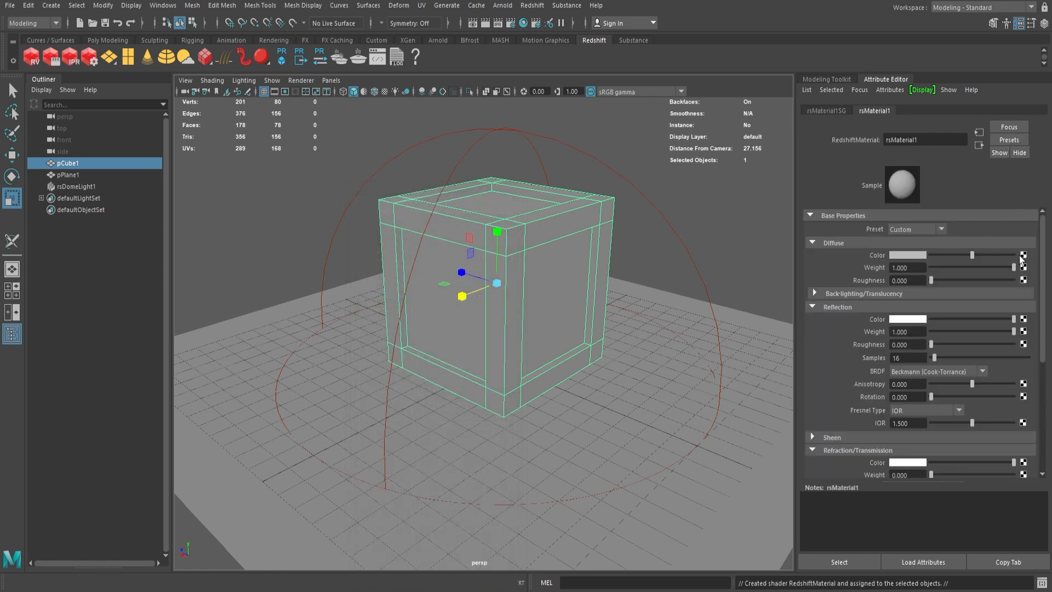
Connect a File texture to the diffuse color of the crate's Redshift material and open its image browser
{"action": "left_click", "coordinate": [1023, 255]}
{"action": "left_click", "coordinate": [474, 261]}
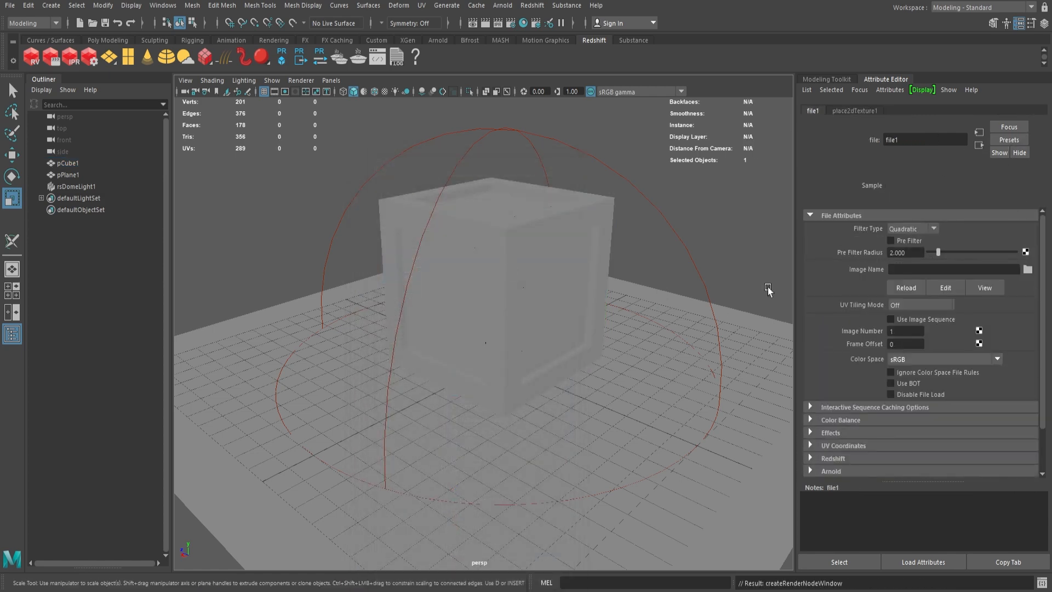
{"action": "left_click", "coordinate": [1028, 270]}
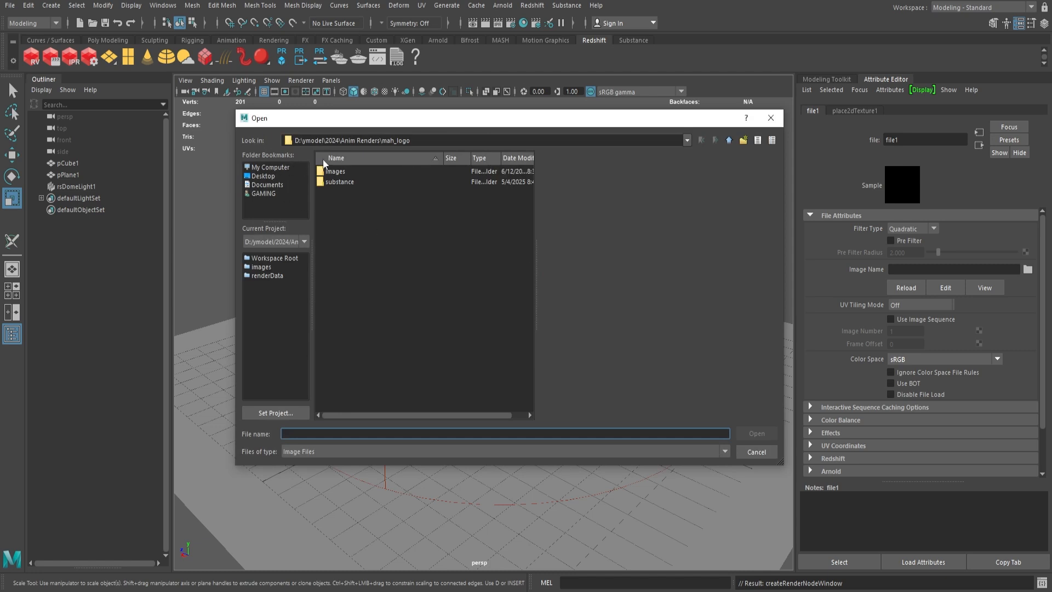
Load wood02.jpg from D:\ymodel\2024\baking as the crate's texture image and turn on textured display in the viewport
{"action": "left_click", "coordinate": [280, 591]}
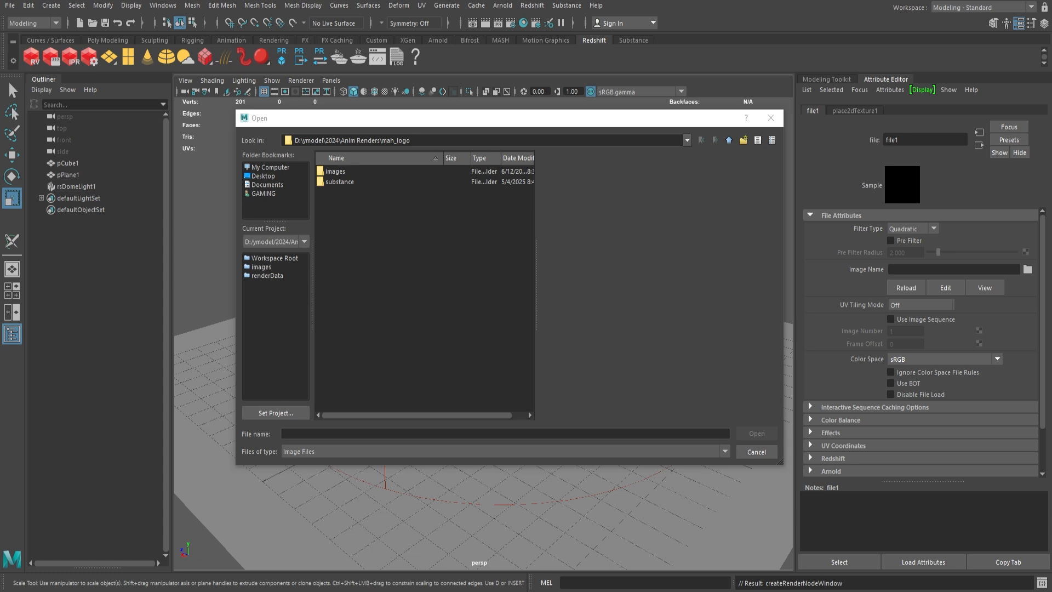
{"action": "left_click", "coordinate": [432, 138]}
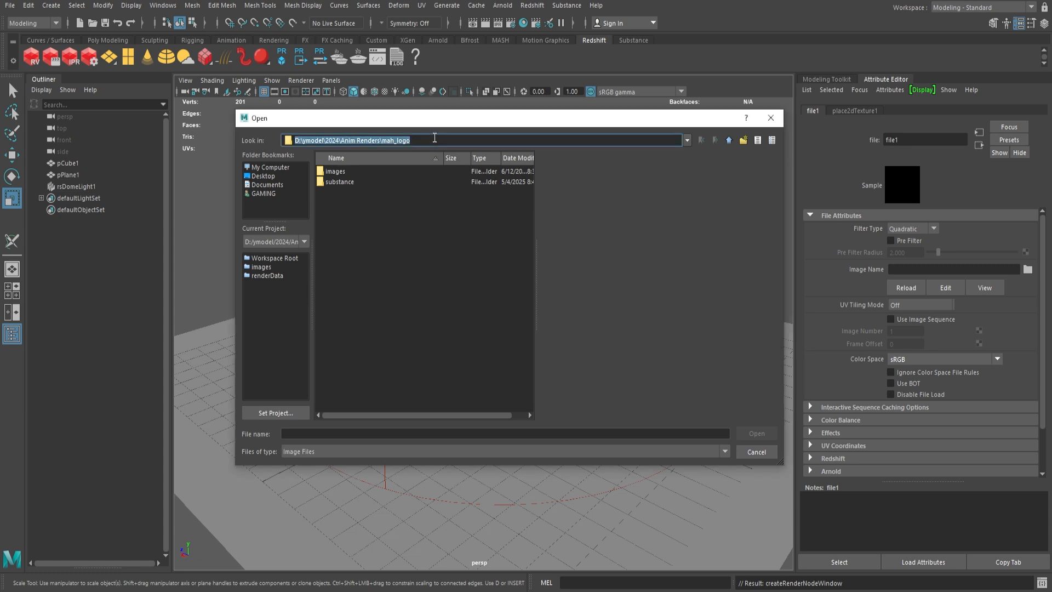
{"action": "type", "text": "D:\\ymodel\\2024\\baking"}
{"action": "key", "text": "Return"}
{"action": "left_click", "coordinate": [406, 203]}
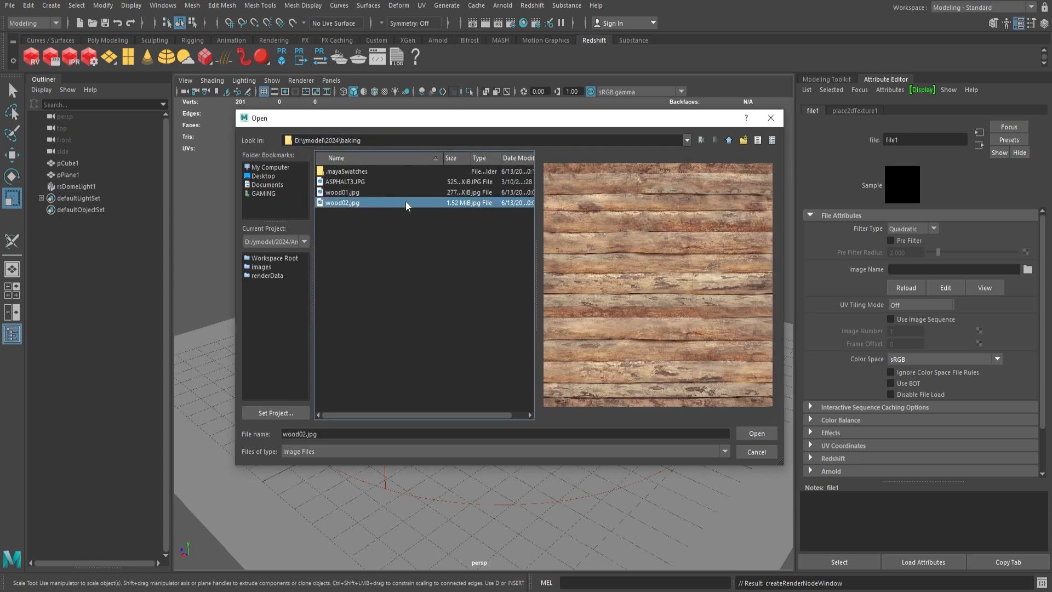
{"action": "left_click", "coordinate": [362, 192]}
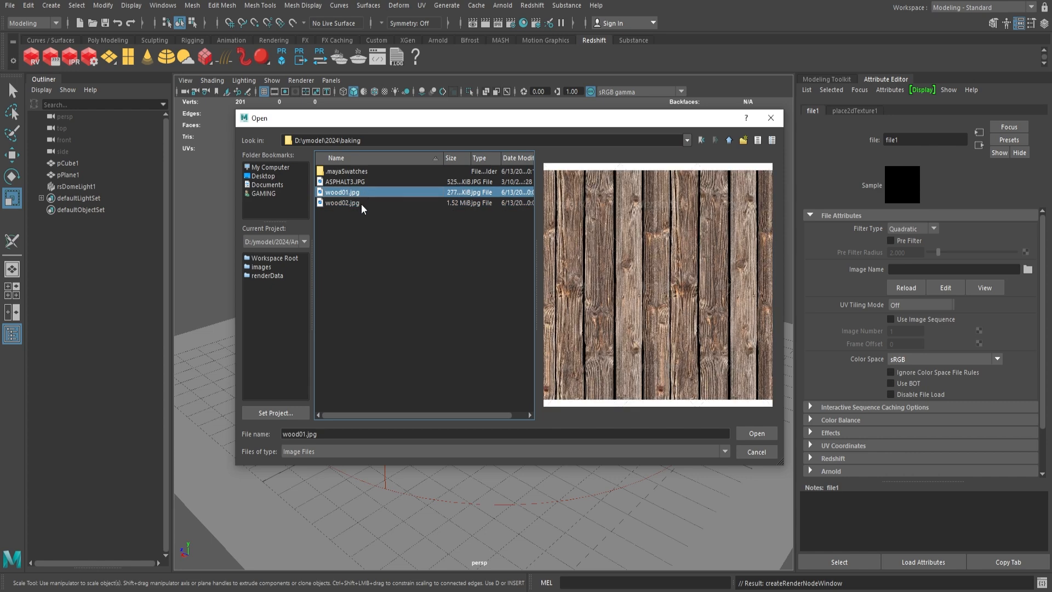
{"action": "left_click", "coordinate": [361, 204]}
{"action": "left_click", "coordinate": [753, 431]}
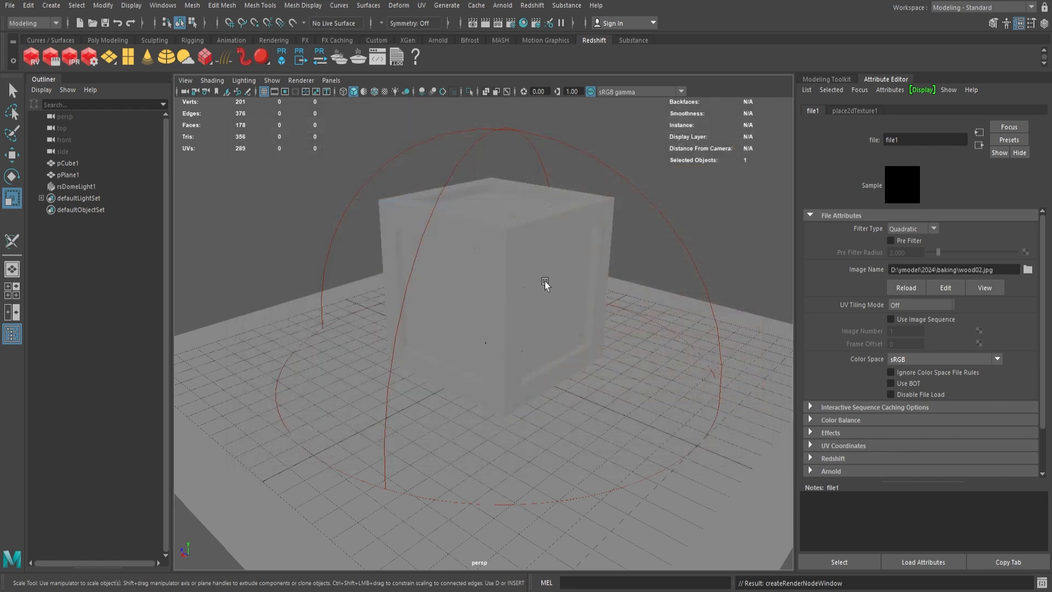
{"action": "key", "text": "6"}
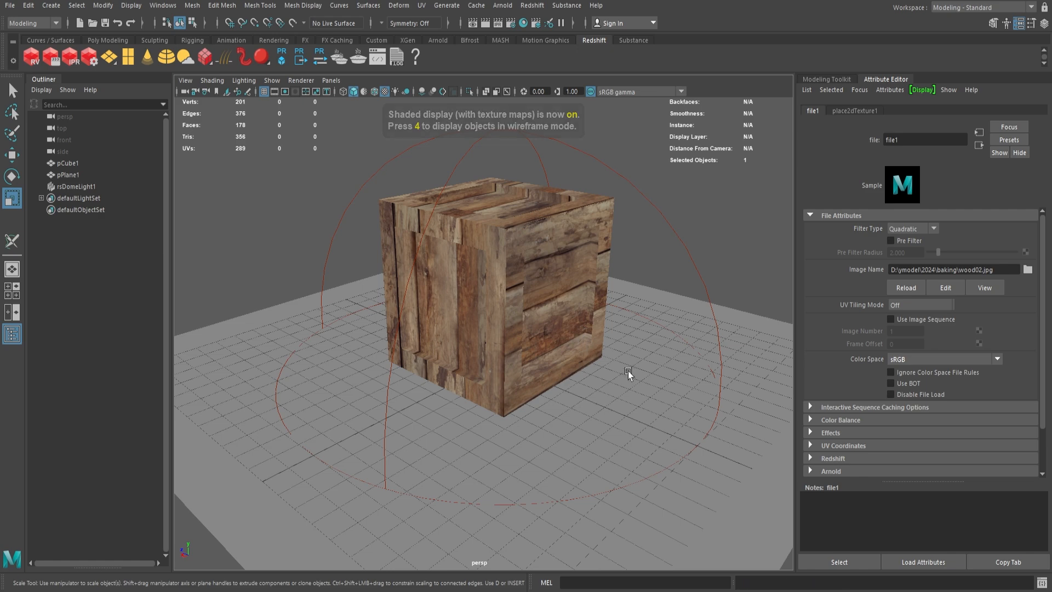
Inspect the ground plane's UV layout in the UV Editor, closing the editor and its toolkit when done
{"action": "left_click", "coordinate": [597, 343]}
{"action": "left_click", "coordinate": [421, 5]}
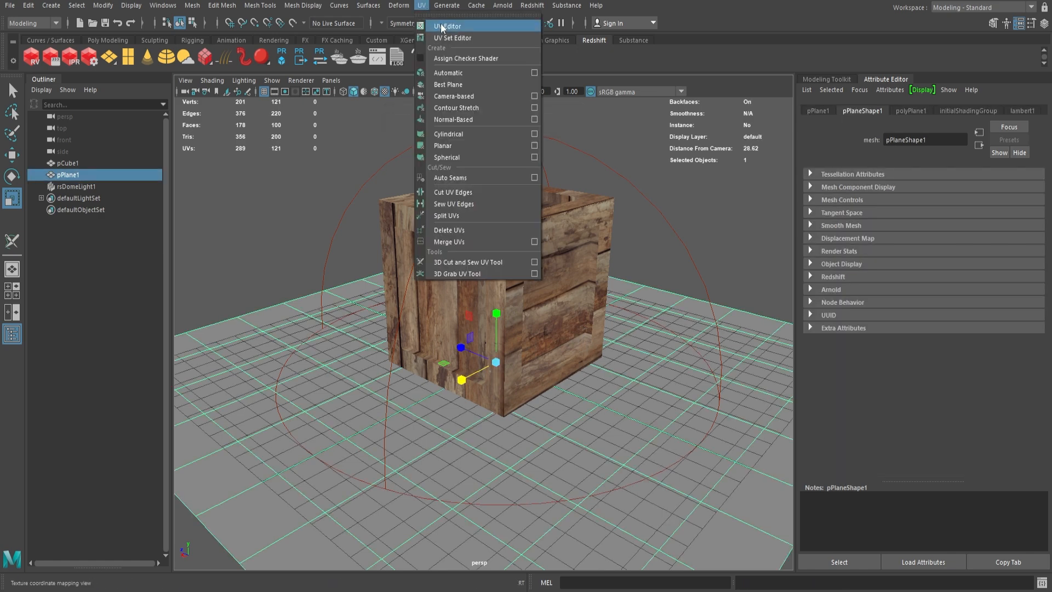
{"action": "left_click", "coordinate": [448, 28]}
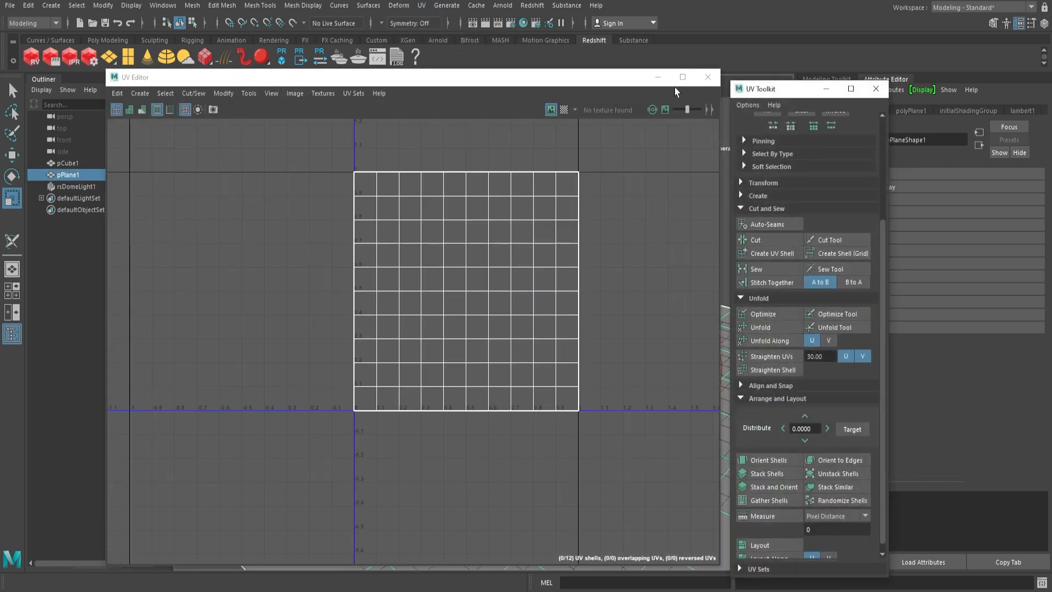
{"action": "left_click", "coordinate": [707, 77]}
{"action": "left_click", "coordinate": [875, 88]}
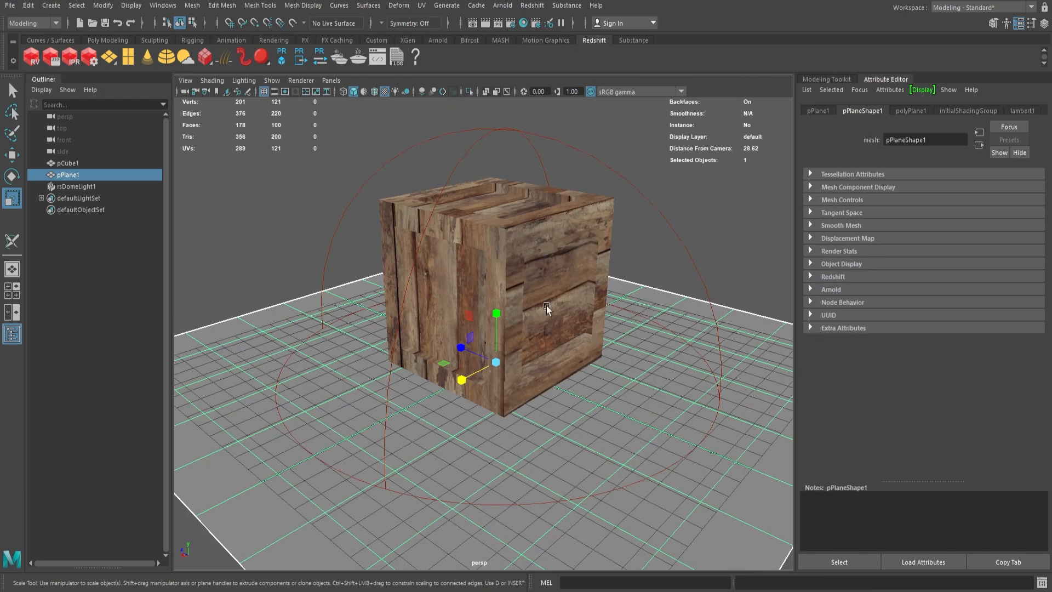
Assign a new RedshiftMaterial to the ground plane and connect a File texture to its diffuse color
{"action": "right_click_drag", "start_coordinate": [576, 405], "coordinate": [570, 576]}
{"action": "left_click", "coordinate": [379, 285]}
{"action": "left_click", "coordinate": [452, 304]}
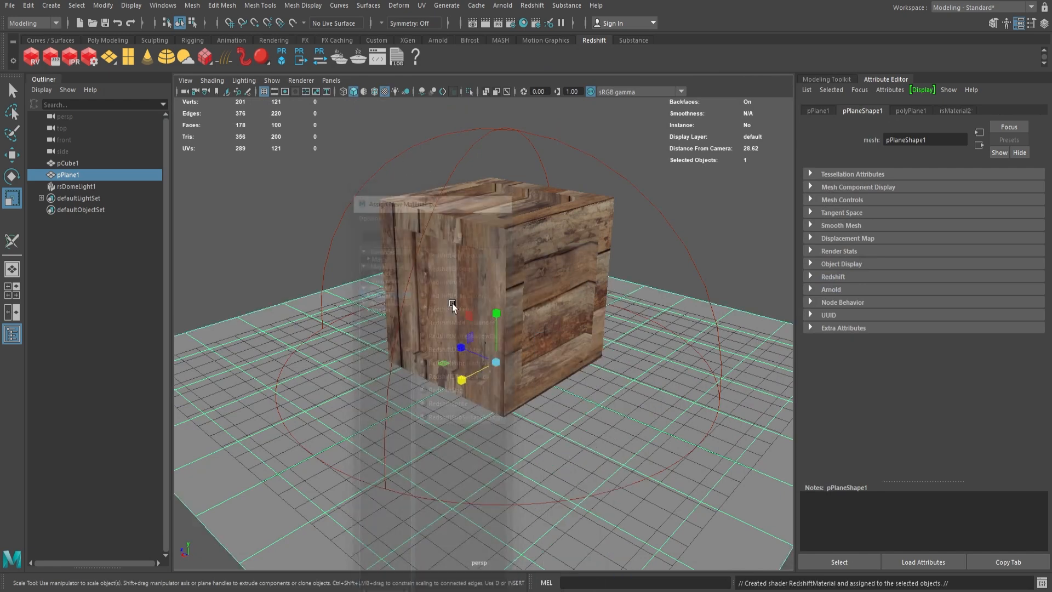
{"action": "left_click", "coordinate": [1023, 255]}
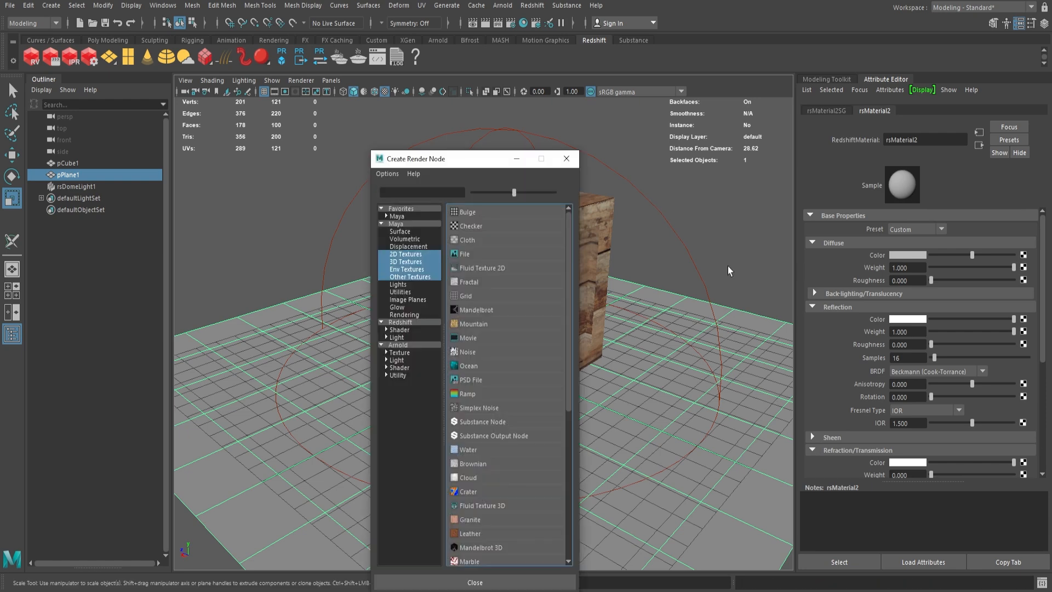
{"action": "left_click", "coordinate": [476, 255]}
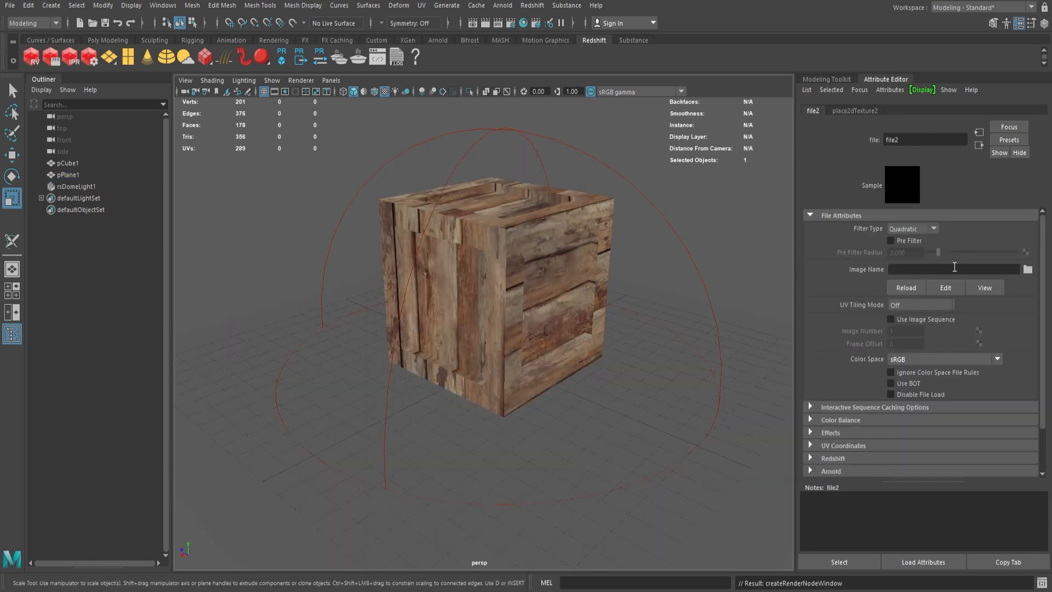
Load ASPHALT3.JPG from D:\ymodel\2024\baking as the ground plane's texture image
{"action": "left_click", "coordinate": [1028, 269]}
{"action": "triple_click", "coordinate": [427, 140]}
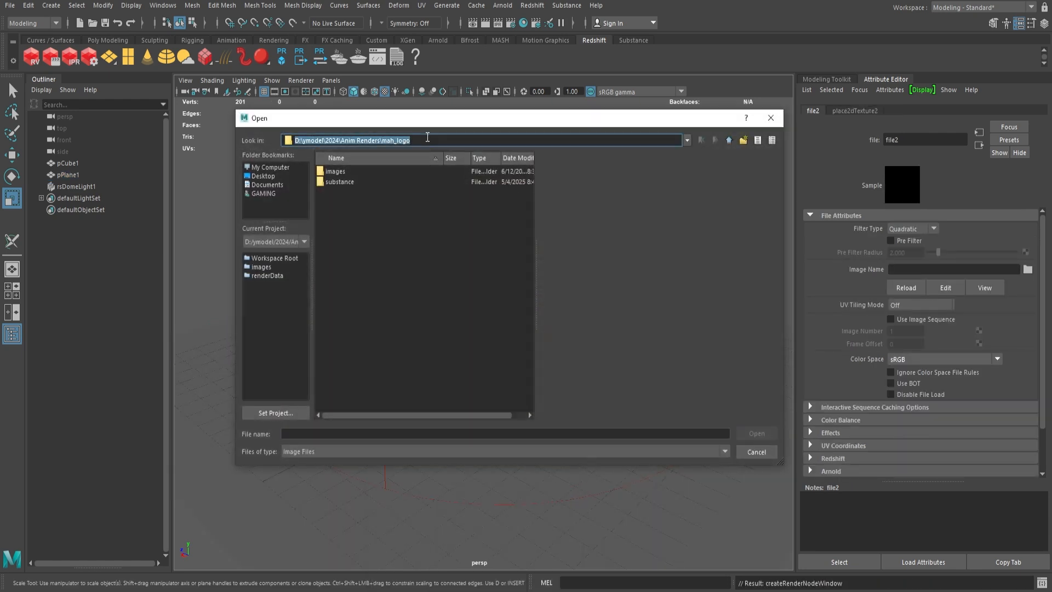
{"action": "type", "text": "D:\\ymodel\\2024\\baking"}
{"action": "key", "text": "Return"}
{"action": "left_click", "coordinate": [351, 182]}
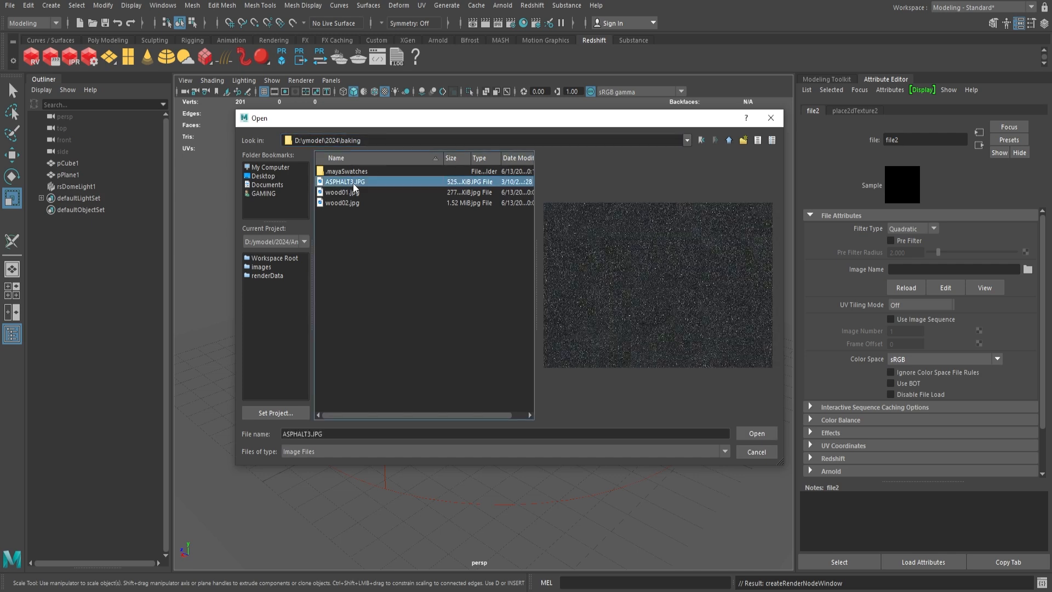
{"action": "left_click", "coordinate": [756, 433]}
{"action": "scroll", "coordinate": [679, 351], "scroll_direction": "down", "scroll_amount": 3}
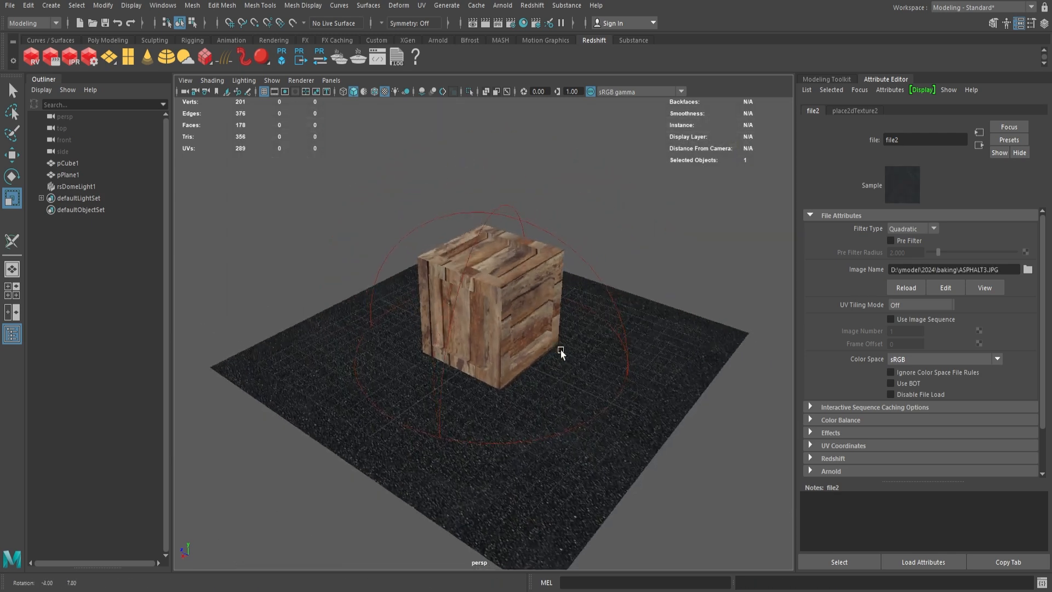
Delete the construction history of all scene objects: the crate, the ground plane and the dome light
{"action": "left_click", "coordinate": [530, 279]}
{"action": "key", "text": "f"}
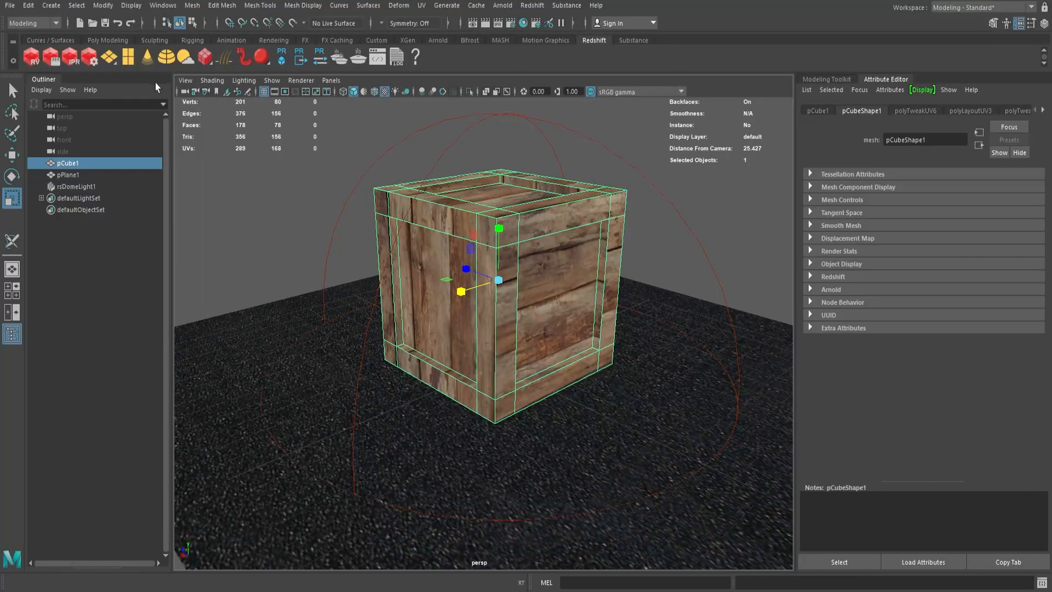
{"action": "scroll", "coordinate": [523, 252], "scroll_direction": "down", "scroll_amount": 5}
{"action": "left_click_drag", "start_coordinate": [281, 183], "coordinate": [430, 328]}
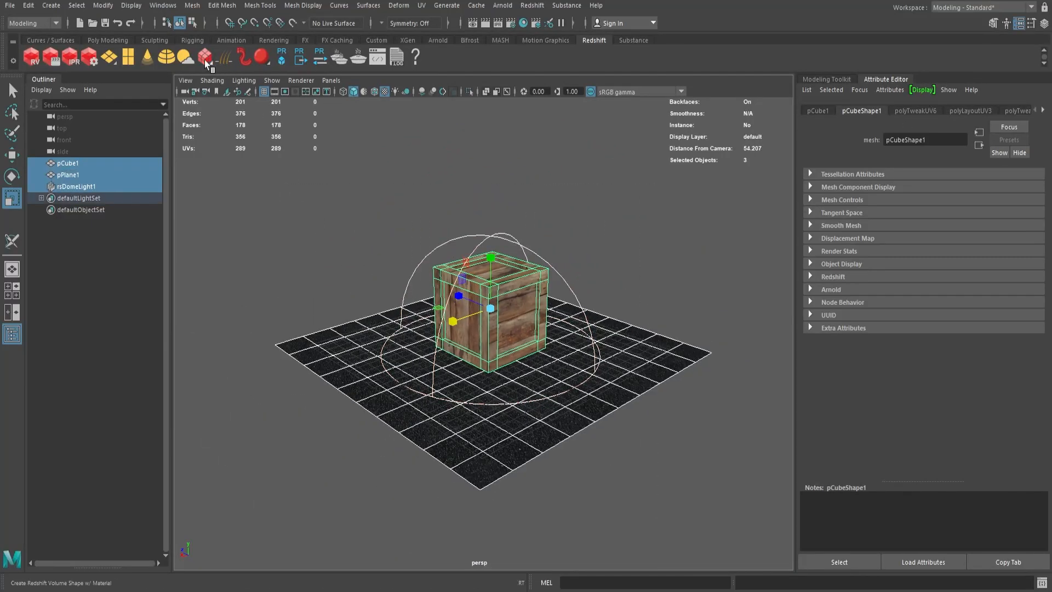
{"action": "left_click", "coordinate": [109, 40]}
{"action": "left_click", "coordinate": [282, 58]}
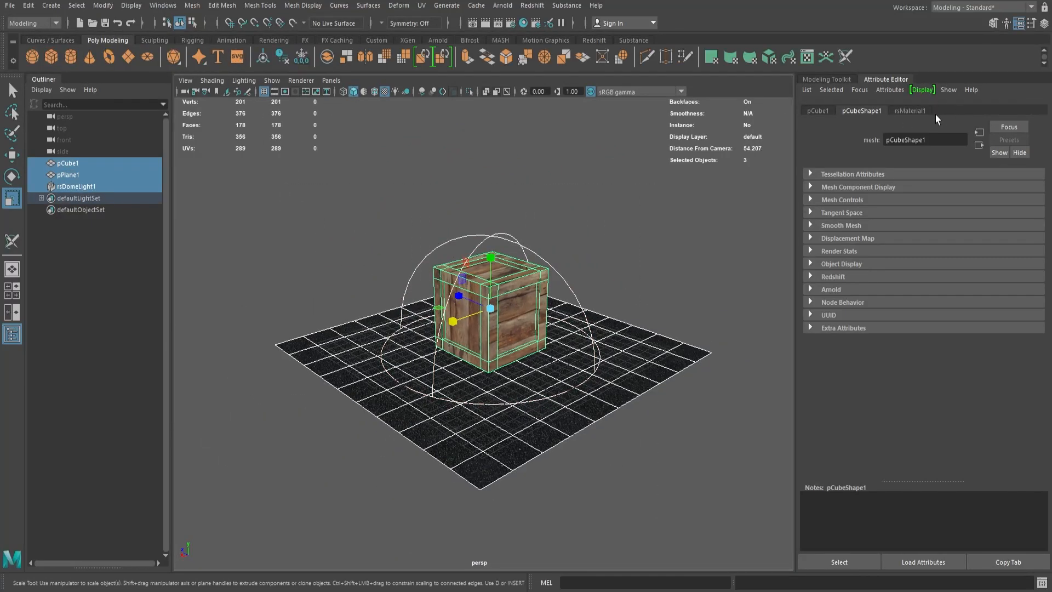
Set the Repeat UV of the crate's wood texture placement to 2 in both directions
{"action": "left_click", "coordinate": [926, 111]}
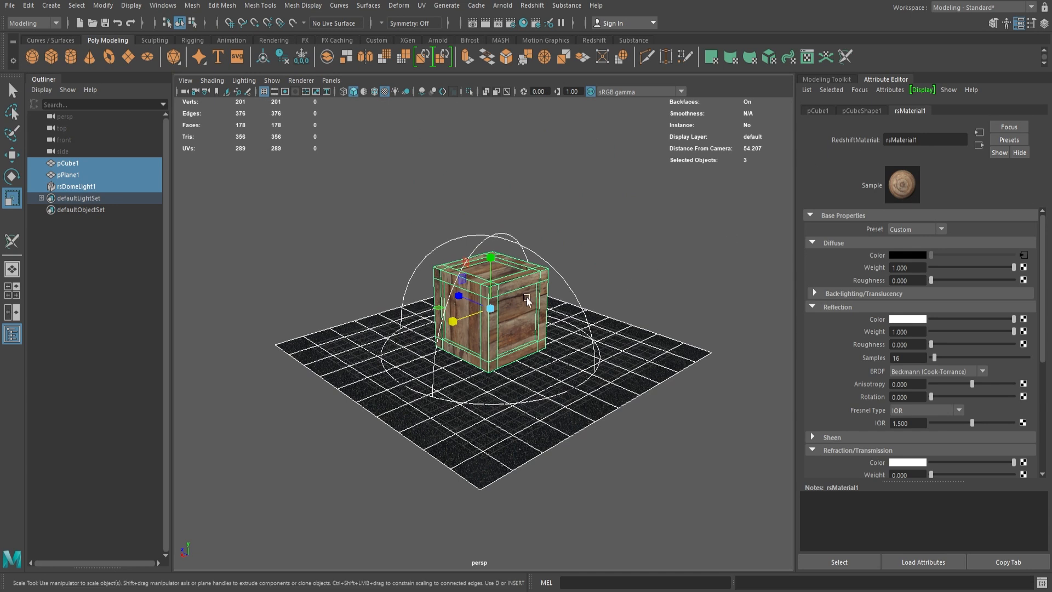
{"action": "left_click", "coordinate": [545, 301]}
{"action": "left_click", "coordinate": [1028, 256]}
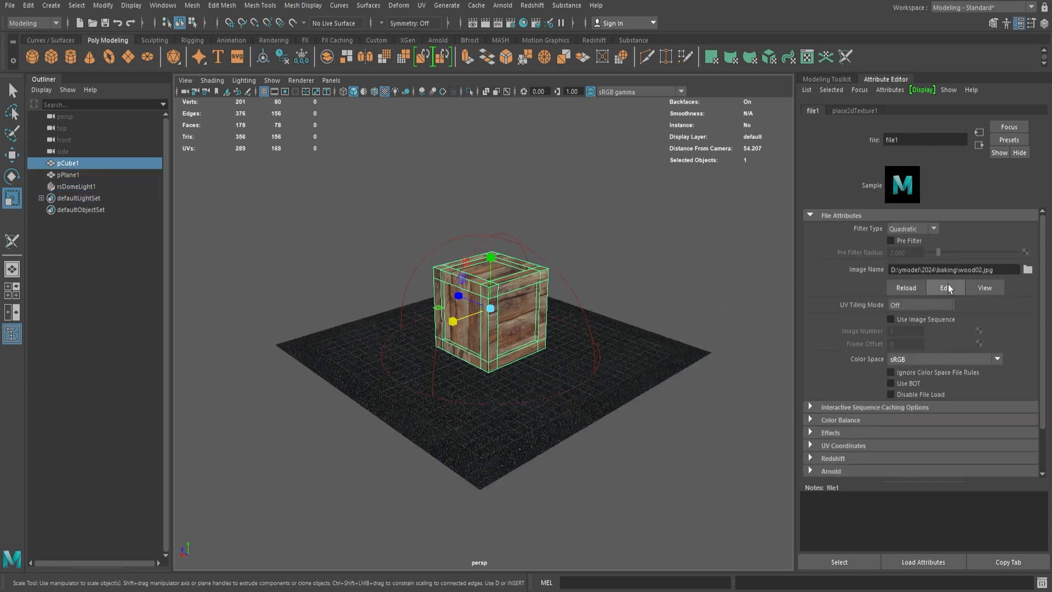
{"action": "left_click", "coordinate": [853, 112]}
{"action": "double_click", "coordinate": [904, 318]}
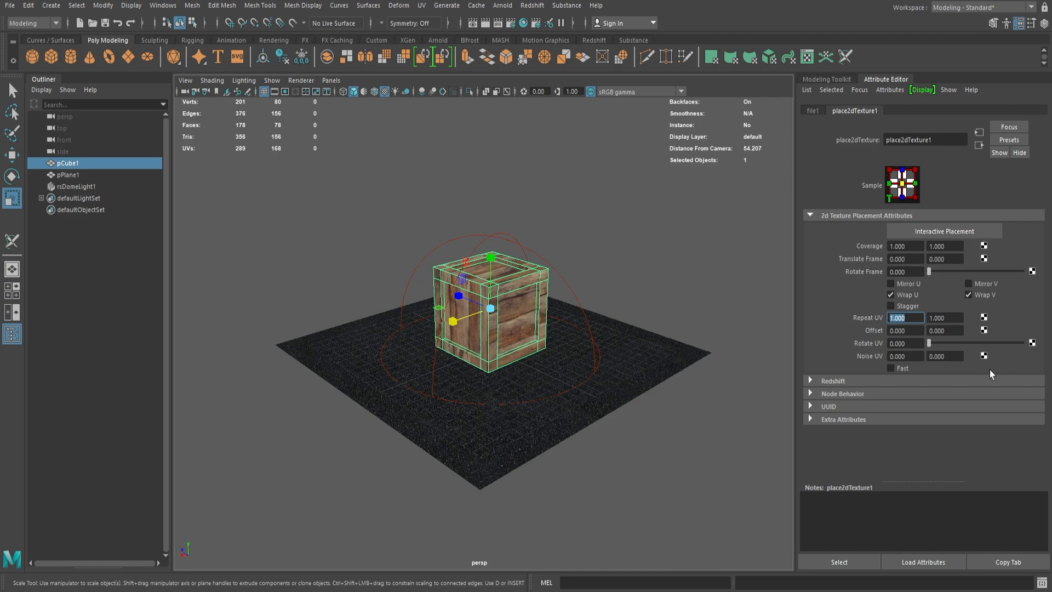
{"action": "type", "text": "2"}
{"action": "key", "text": "Tab"}
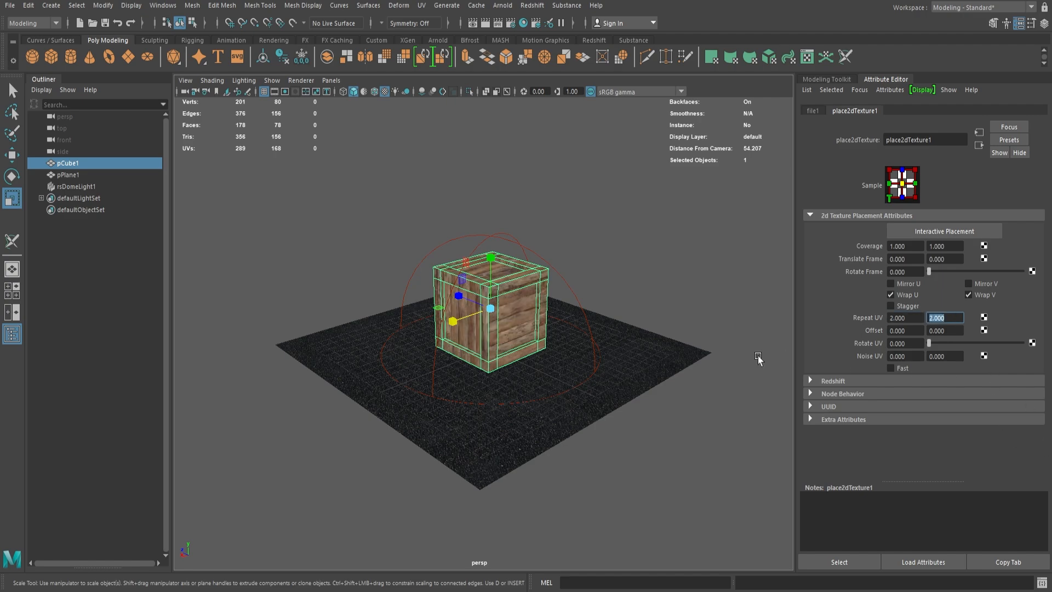
{"action": "left_click", "coordinate": [707, 291]}
Start an interactive Redshift render of the textured crate and ground from a raised perspective view
{"action": "scroll", "coordinate": [745, 375], "scroll_direction": "up", "scroll_amount": 3}
{"action": "left_click", "coordinate": [465, 298]}
{"action": "right_click_drag", "start_coordinate": [465, 298], "coordinate": [517, 390], "text": "alt"}
{"action": "mouse_move", "coordinate": [517, 390]}
{"action": "left_mouse_down", "text": "alt"}
{"action": "mouse_move", "coordinate": [566, 384]}
{"action": "mouse_move", "coordinate": [592, 360]}
{"action": "mouse_move", "coordinate": [552, 410]}
{"action": "mouse_move", "coordinate": [461, 438]}
{"action": "mouse_move", "coordinate": [416, 439]}
{"action": "mouse_move", "coordinate": [484, 430]}
{"action": "mouse_move", "coordinate": [538, 380]}
{"action": "mouse_move", "coordinate": [411, 403]}
{"action": "mouse_move", "coordinate": [480, 405]}
{"action": "mouse_move", "coordinate": [528, 399]}
{"action": "mouse_move", "coordinate": [322, 405]}
{"action": "mouse_move", "coordinate": [418, 400]}
{"action": "mouse_move", "coordinate": [533, 422]}
{"action": "mouse_move", "coordinate": [531, 405]}
{"action": "left_mouse_up", "text": "alt"}
{"action": "scroll", "coordinate": [520, 291], "scroll_direction": "down", "scroll_amount": 5}
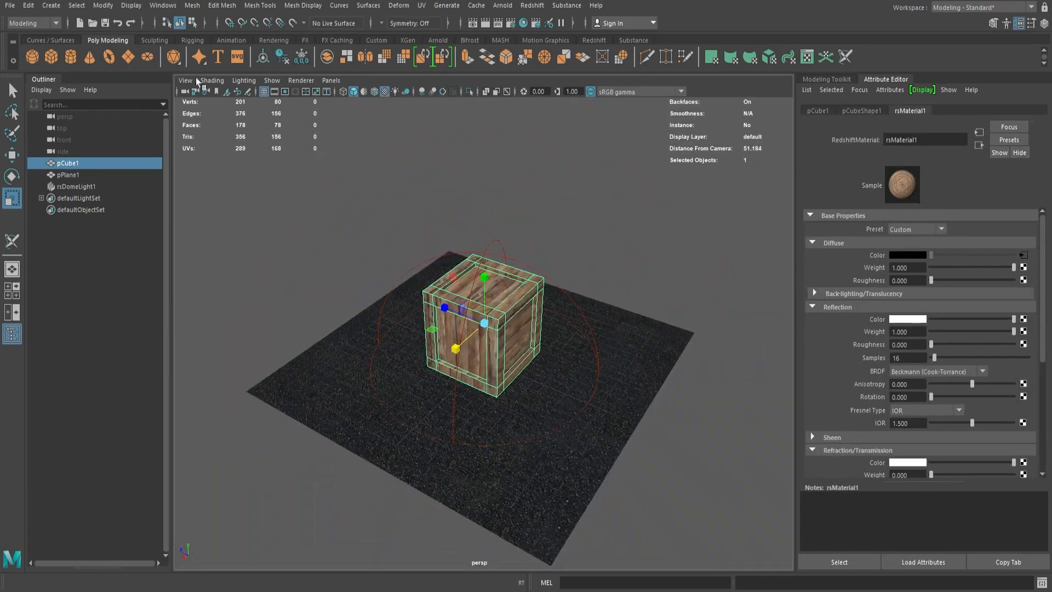
{"action": "left_click", "coordinate": [594, 40]}
{"action": "left_click", "coordinate": [72, 55]}
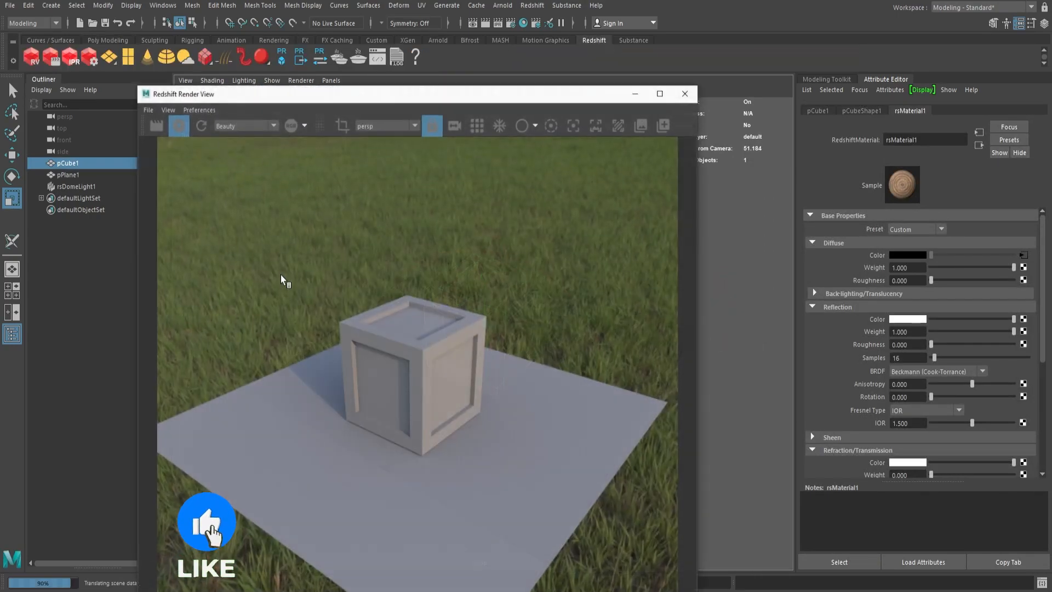
{"action": "left_click_drag", "start_coordinate": [480, 93], "coordinate": [476, 32]}
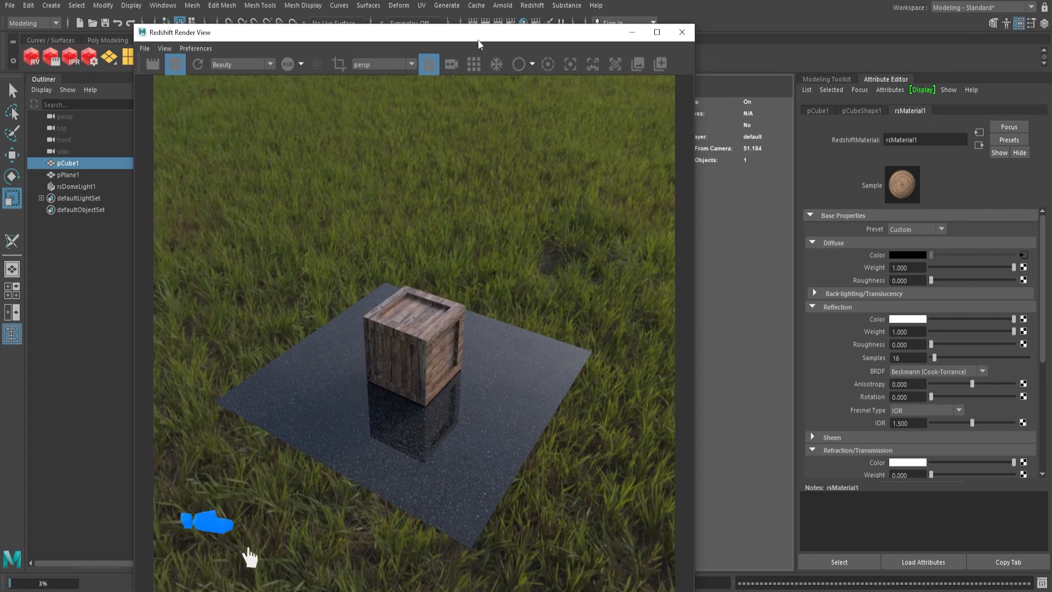
{"action": "scroll", "coordinate": [461, 375], "scroll_direction": "up", "scroll_amount": 3}
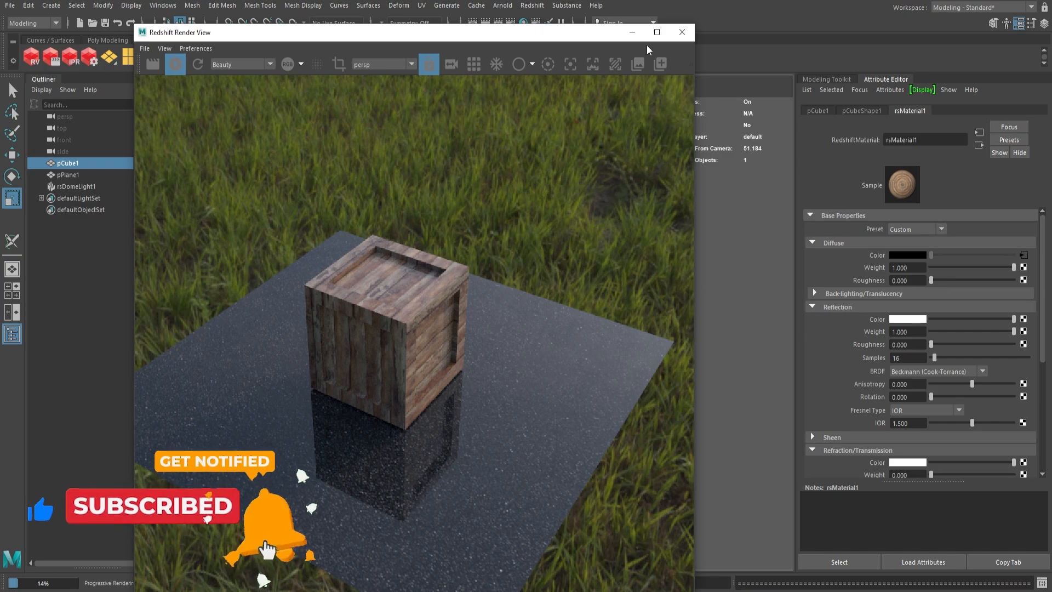
Raise the reflection roughness of the ground plane's material to about 0.69
{"action": "left_click_drag", "start_coordinate": [736, 296], "coordinate": [590, 282], "text": "alt"}
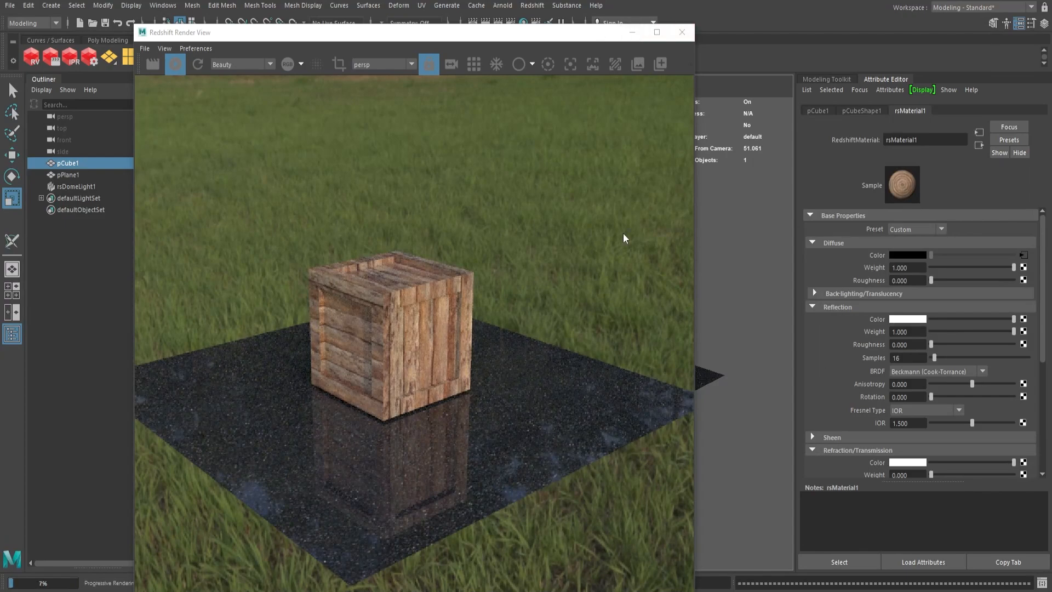
{"action": "left_click", "coordinate": [708, 373]}
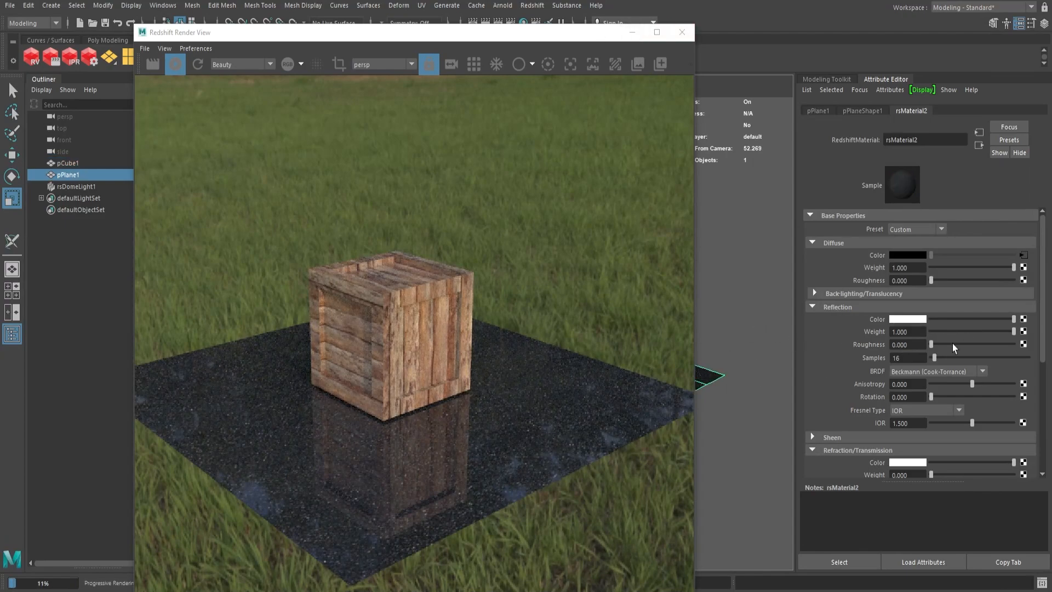
{"action": "left_click_drag", "start_coordinate": [952, 344], "coordinate": [988, 344]}
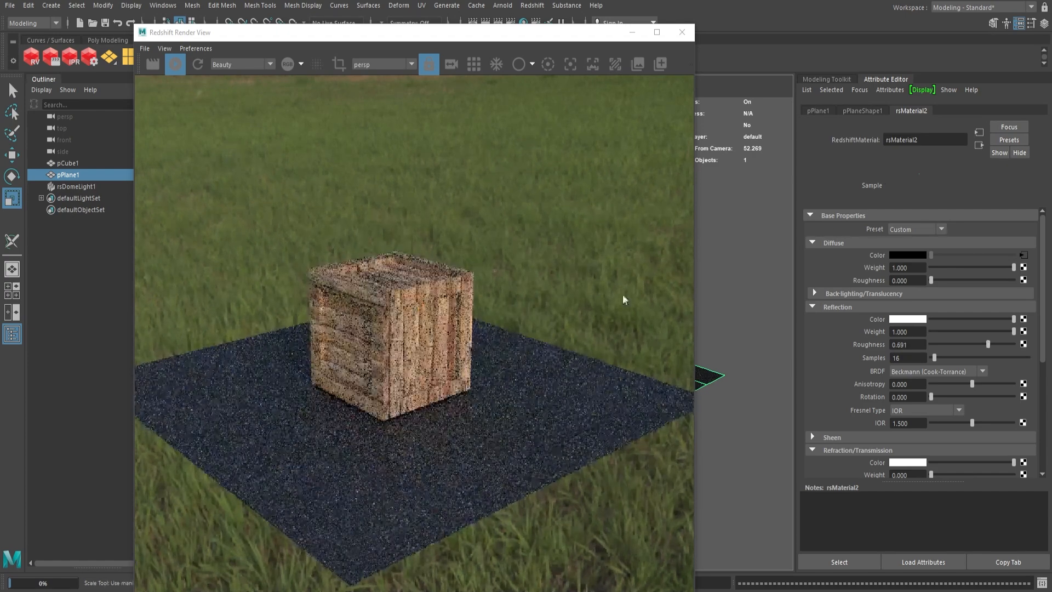
Raise the reflection roughness of the crate's material to about 0.52 and bring the render back into full view
{"action": "left_click_drag", "start_coordinate": [548, 32], "coordinate": [472, 329]}
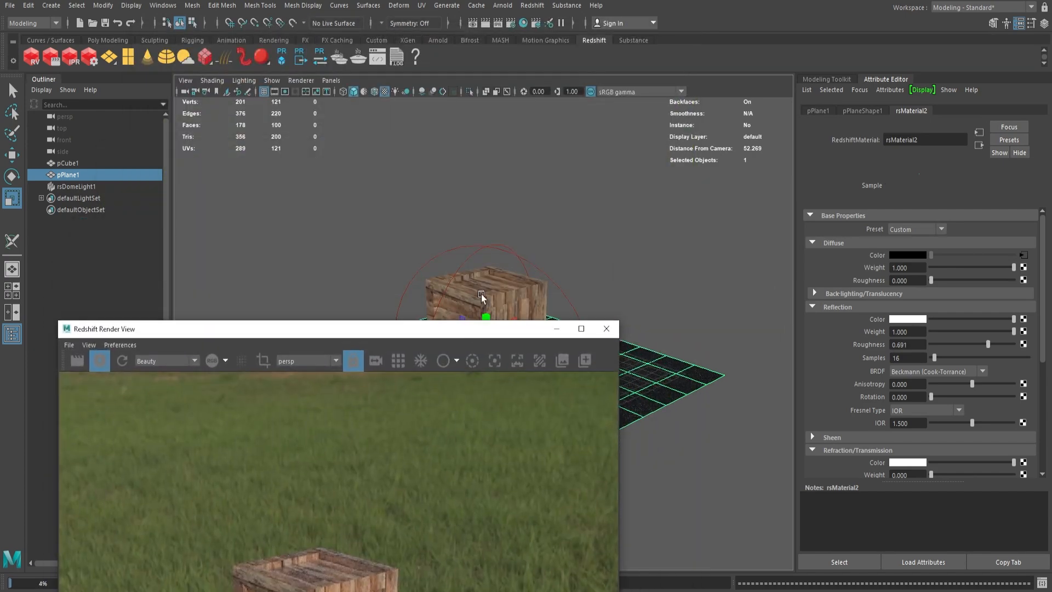
{"action": "left_click", "coordinate": [482, 297]}
{"action": "left_click_drag", "start_coordinate": [931, 344], "coordinate": [973, 344]}
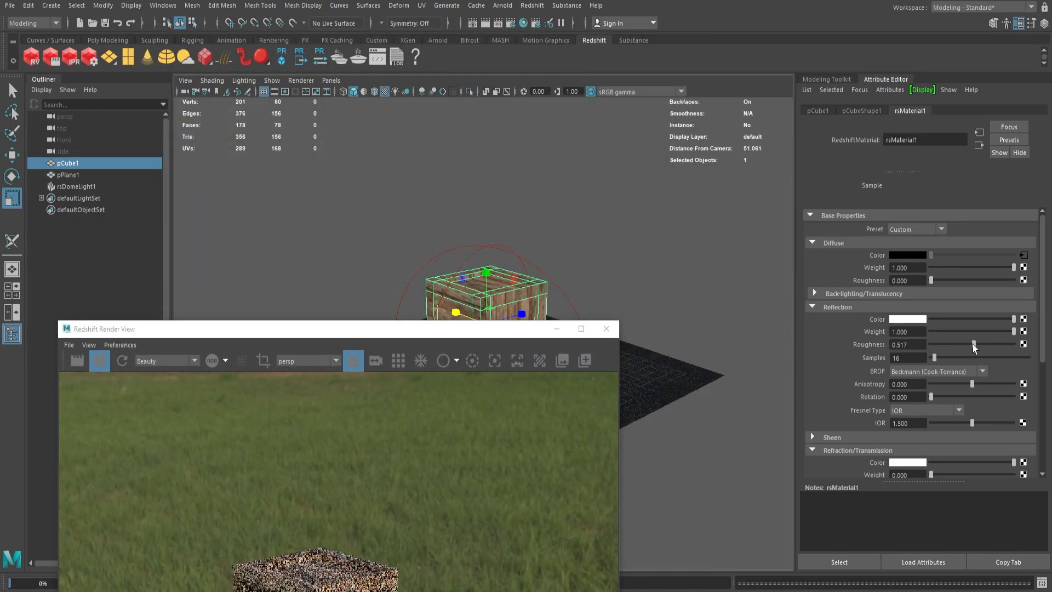
{"action": "left_click_drag", "start_coordinate": [469, 332], "coordinate": [585, 80]}
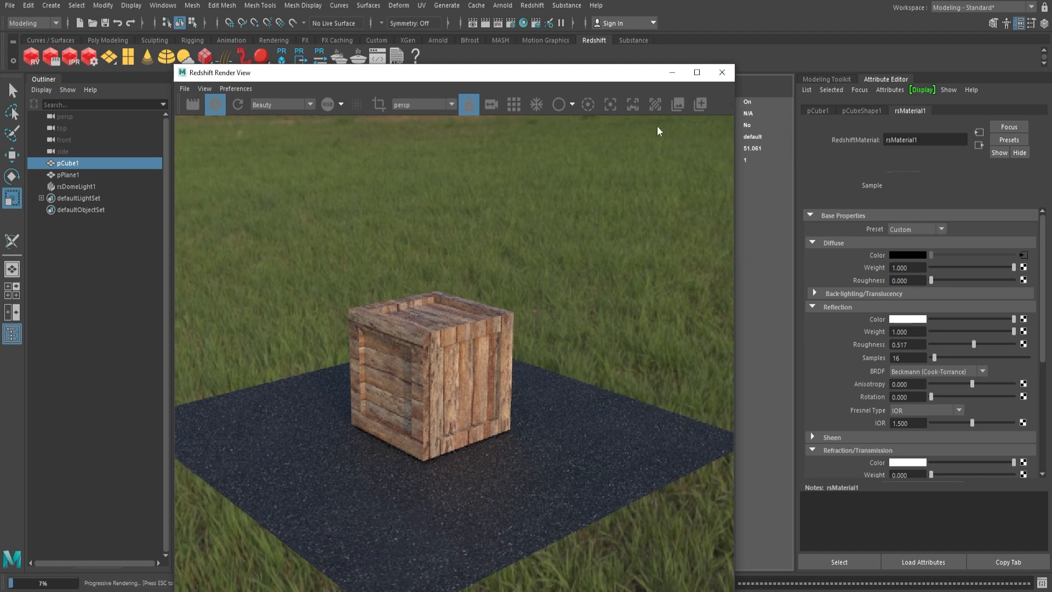
Try an exposure of 1 on the dome light, settle on 0.5, and close the render view
{"action": "left_click_drag", "start_coordinate": [619, 80], "coordinate": [569, 110]}
{"action": "left_click", "coordinate": [579, 308]}
{"action": "scroll", "coordinate": [912, 256], "scroll_direction": "up", "scroll_amount": 5}
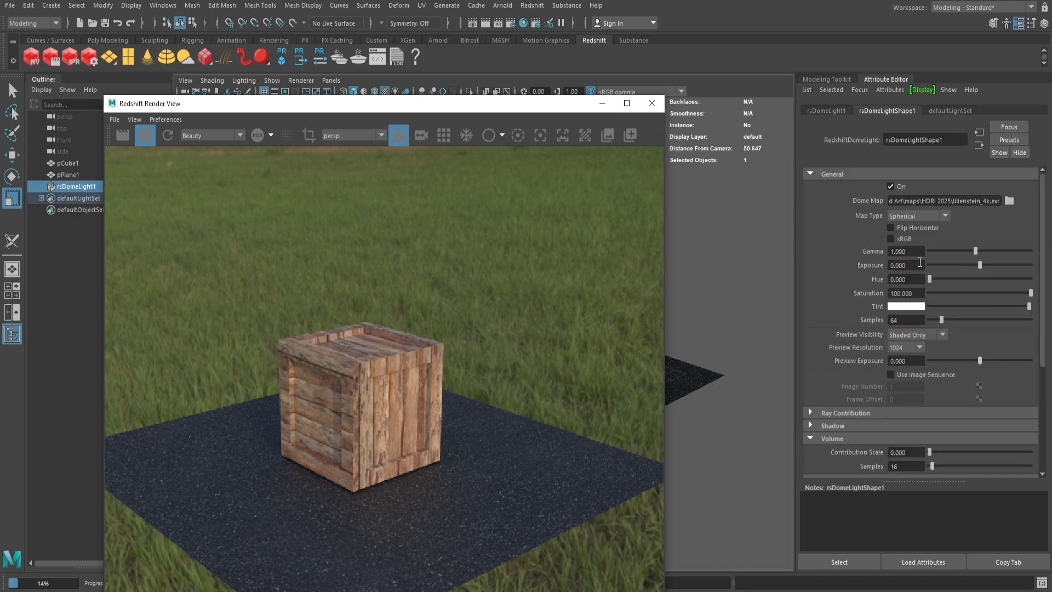
{"action": "double_click", "coordinate": [909, 264]}
{"action": "type", "text": "1"}
{"action": "key", "text": "Return"}
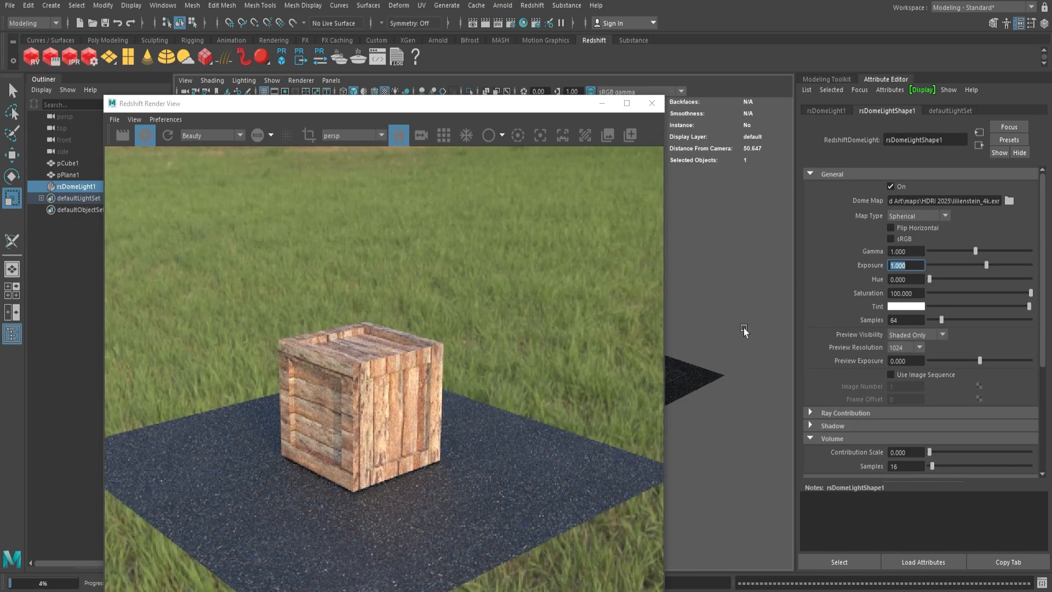
{"action": "type", "text": "0.5"}
{"action": "key", "text": "Return"}
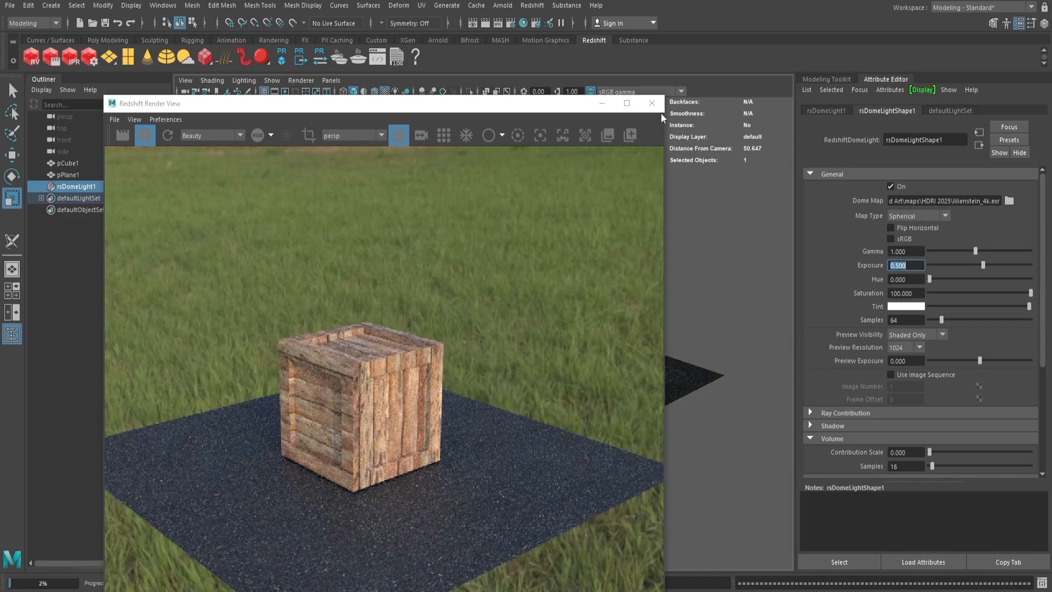
{"action": "left_click", "coordinate": [652, 103]}
{"action": "left_click", "coordinate": [626, 284]}
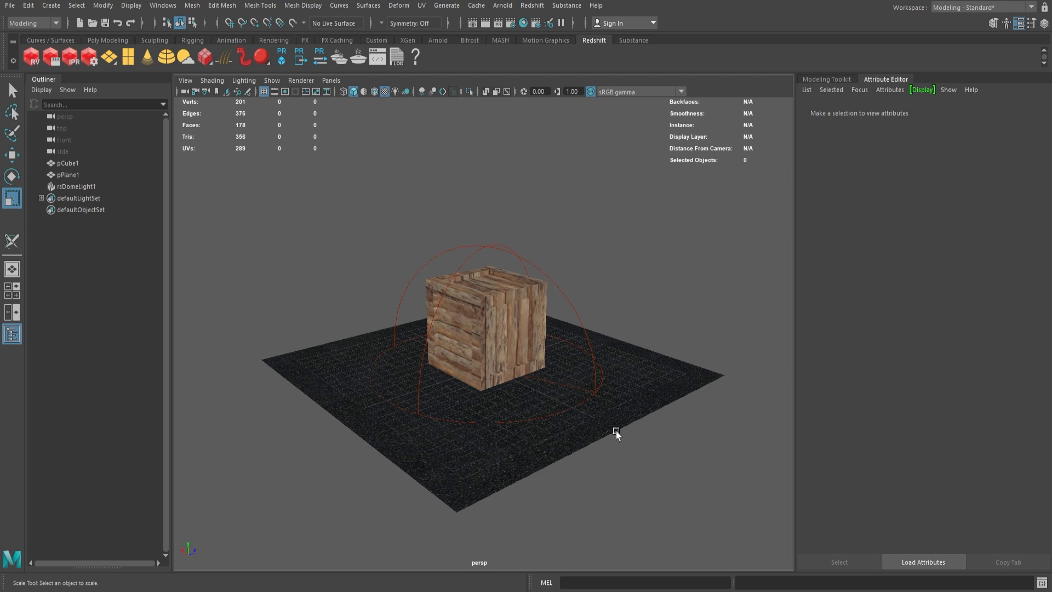
Create a Redshift bake set containing both the crate and the ground plane
{"action": "left_click", "coordinate": [492, 315]}
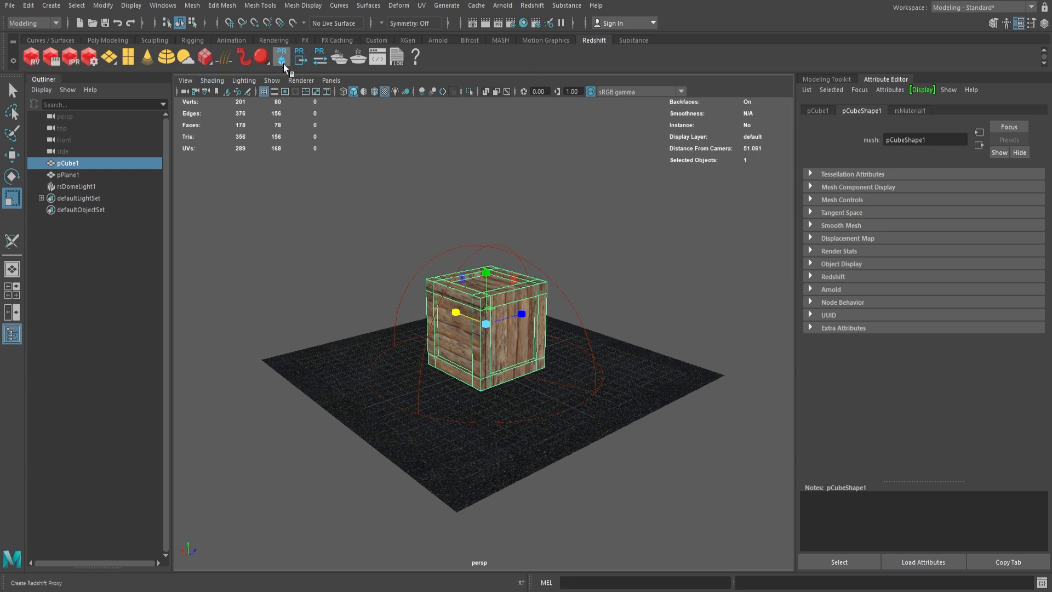
{"action": "left_click", "coordinate": [533, 6]}
{"action": "mouse_move", "coordinate": [557, 104]}
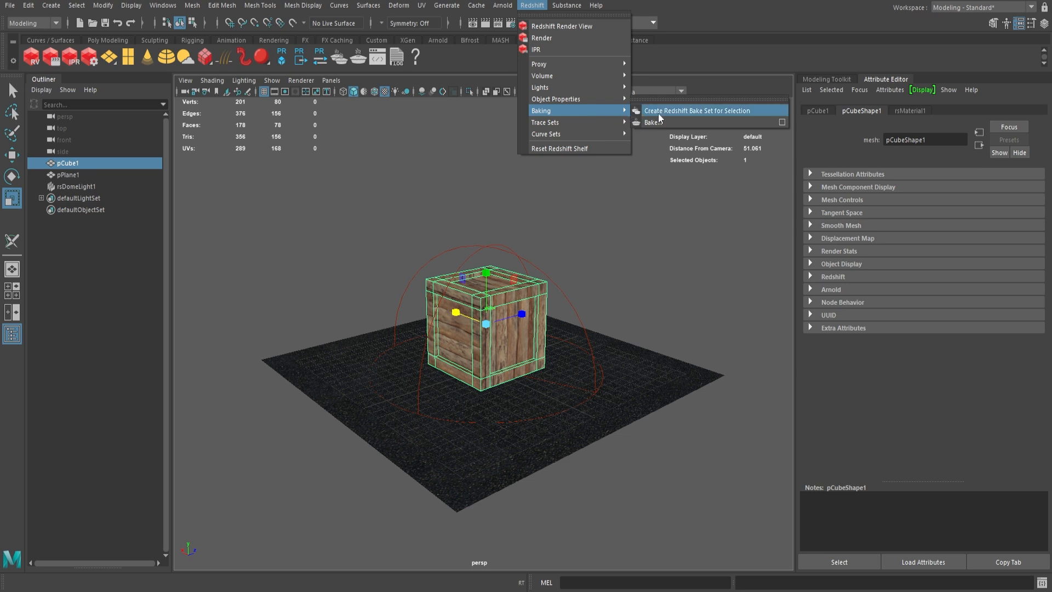
{"action": "left_click", "coordinate": [624, 347]}
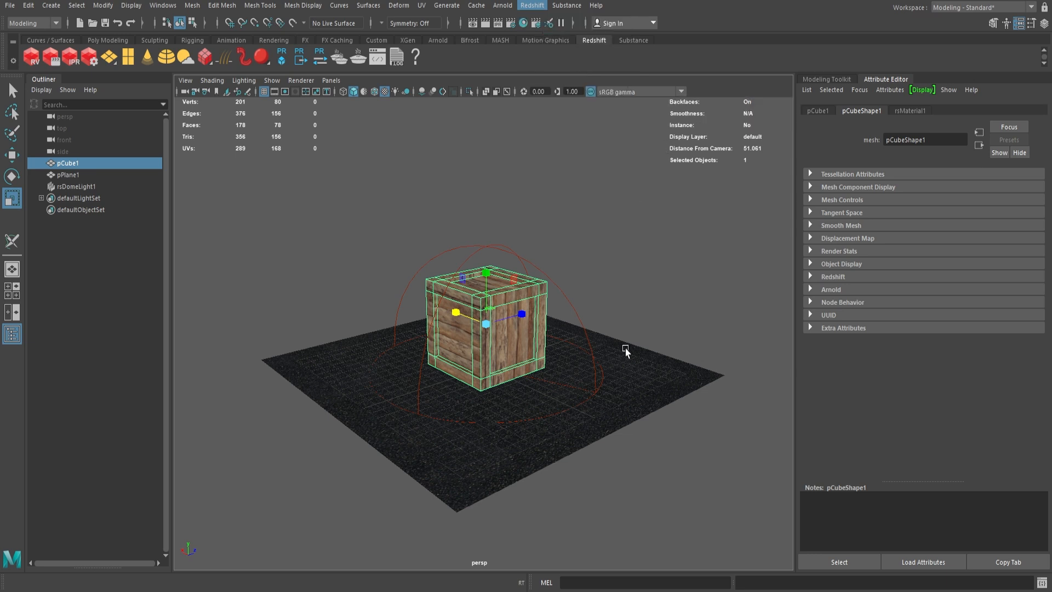
{"action": "left_click", "coordinate": [624, 348], "text": "shift"}
{"action": "left_click", "coordinate": [532, 5]}
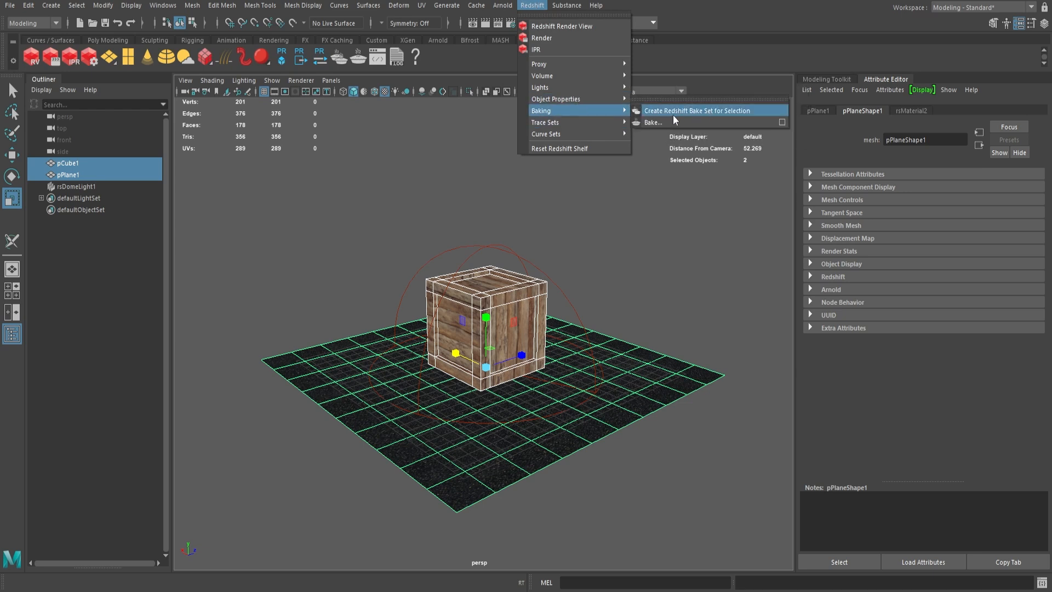
{"action": "left_click", "coordinate": [692, 110]}
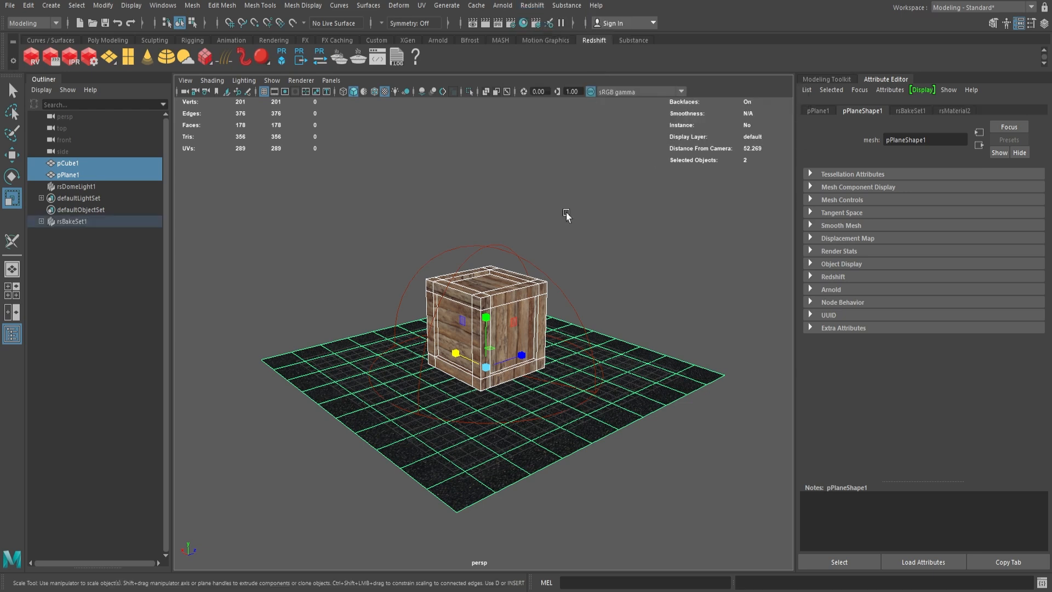
Inspect the new bake set's resolution and UV settings, on its own and through the crate
{"action": "left_click", "coordinate": [75, 221]}
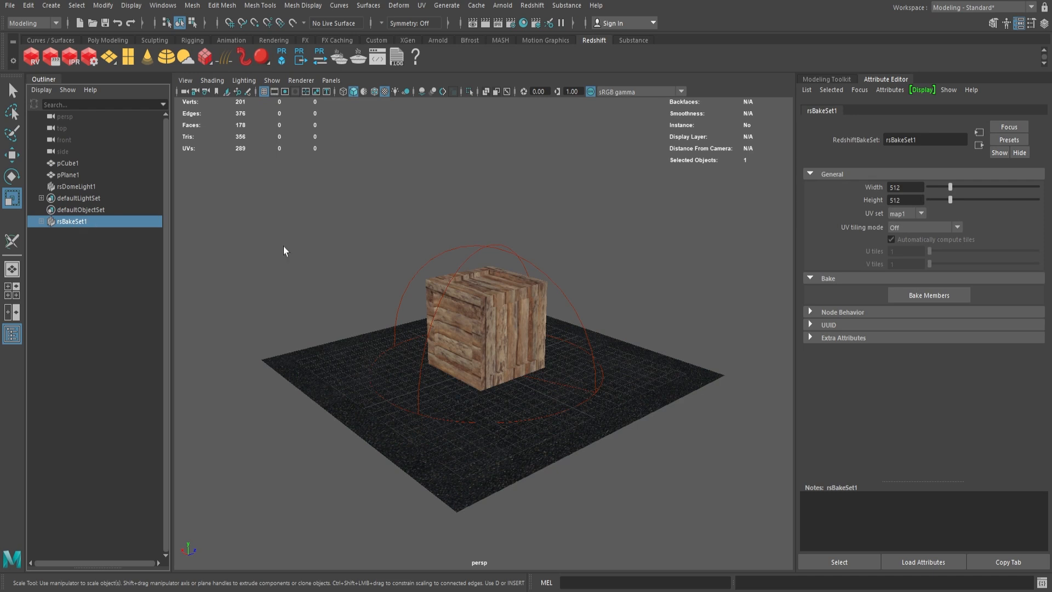
{"action": "left_click", "coordinate": [545, 313]}
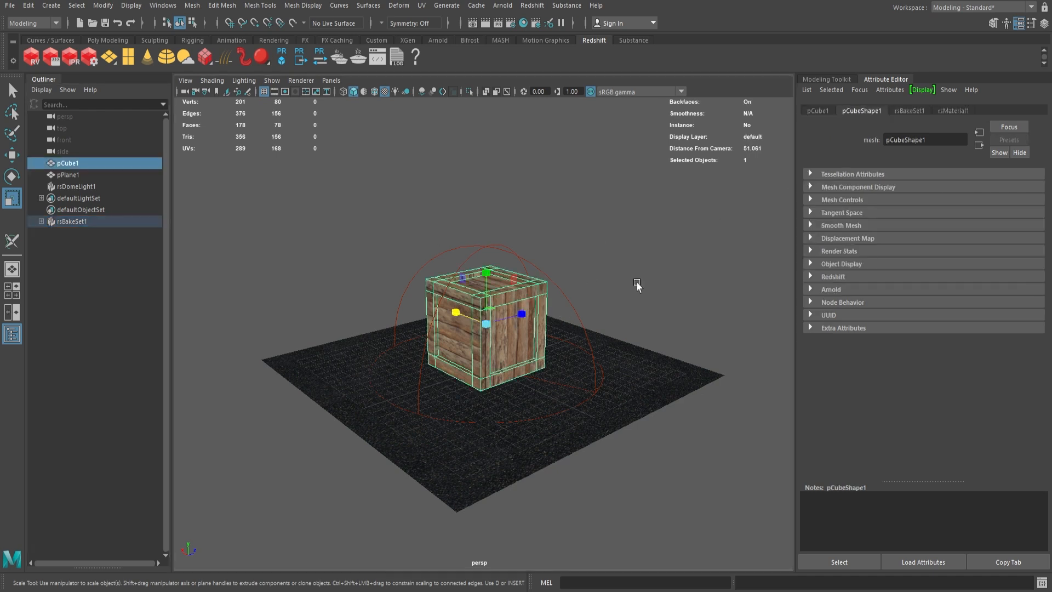
{"action": "left_click", "coordinate": [916, 111]}
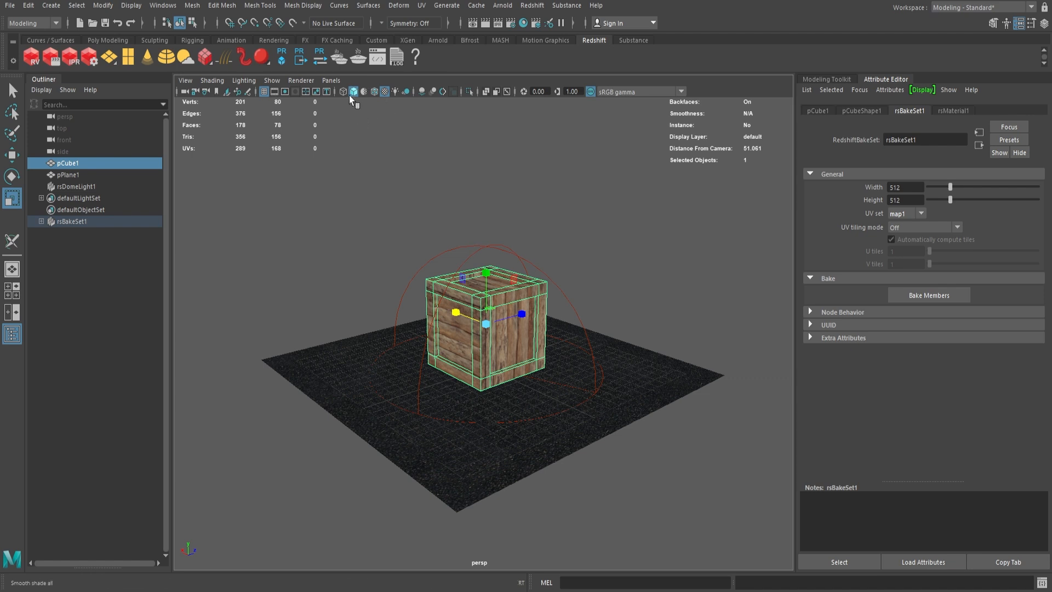
Set the file name prefix in the render settings to <object> and move the settings window clear of the crate
{"action": "left_click", "coordinate": [93, 61]}
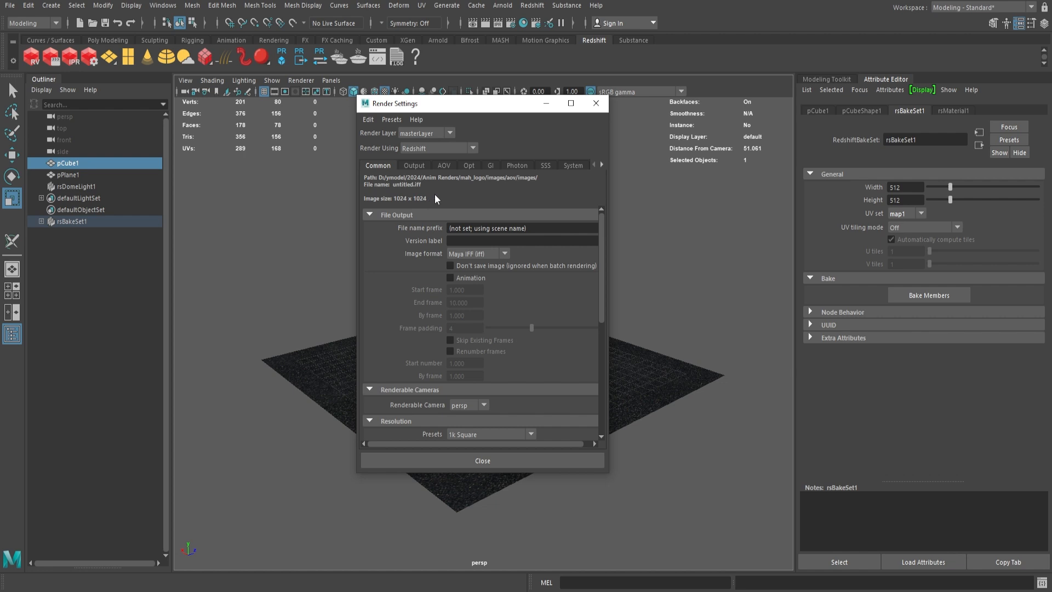
{"action": "left_click", "coordinate": [538, 227]}
{"action": "key", "text": "ctrl+a"}
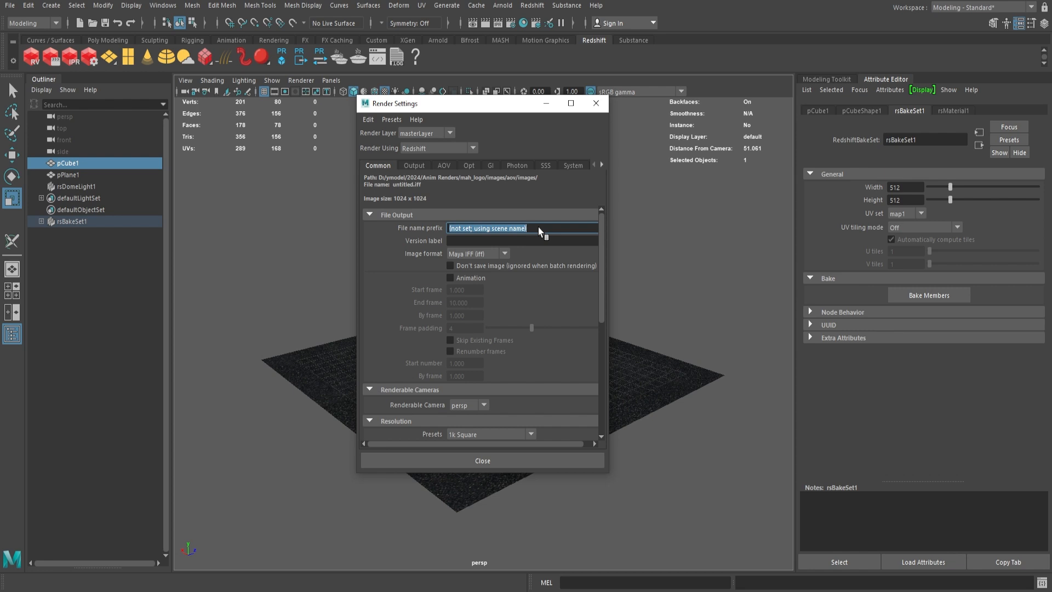
{"action": "type", "text": "<object>"}
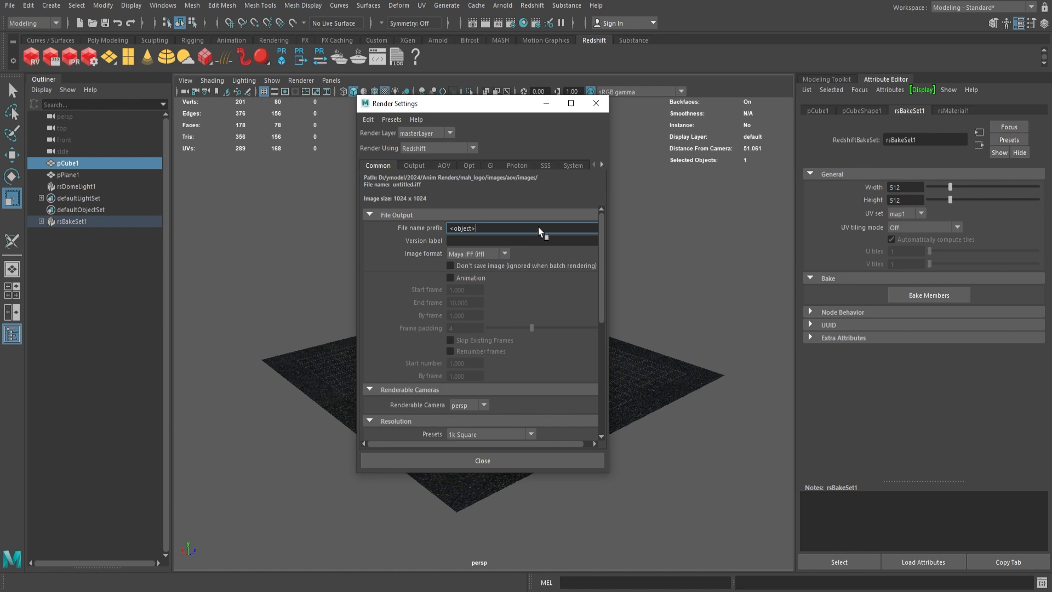
{"action": "key", "text": "Return"}
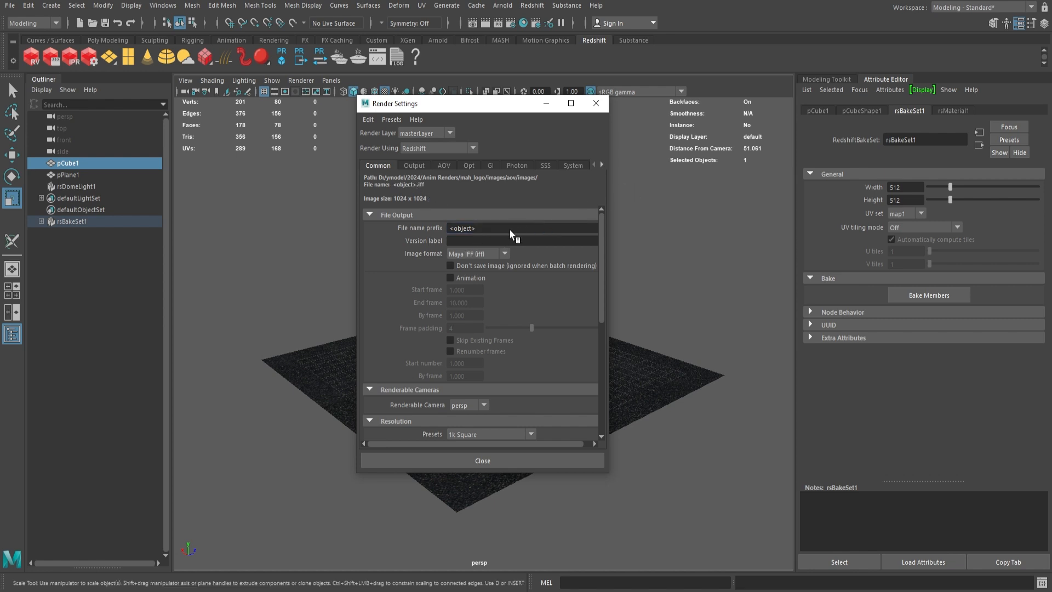
{"action": "left_click_drag", "start_coordinate": [416, 103], "coordinate": [275, 206]}
{"action": "left_click_drag", "start_coordinate": [361, 211], "coordinate": [327, 108]}
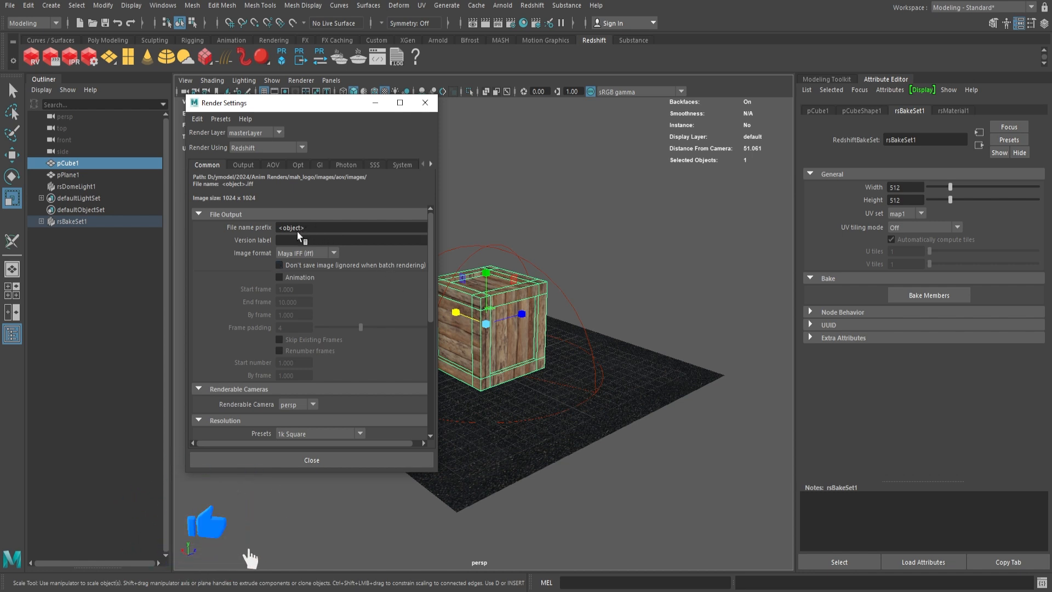
Add a Beauty AOV, set its file format to JPEG, and close the render settings
{"action": "left_click", "coordinate": [251, 166]}
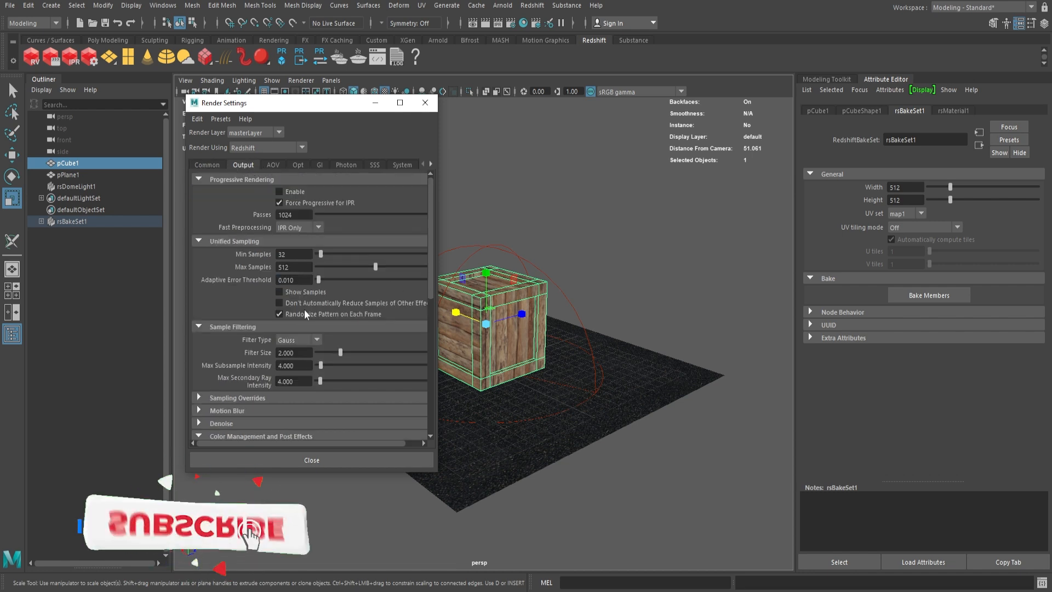
{"action": "left_click", "coordinate": [273, 165]}
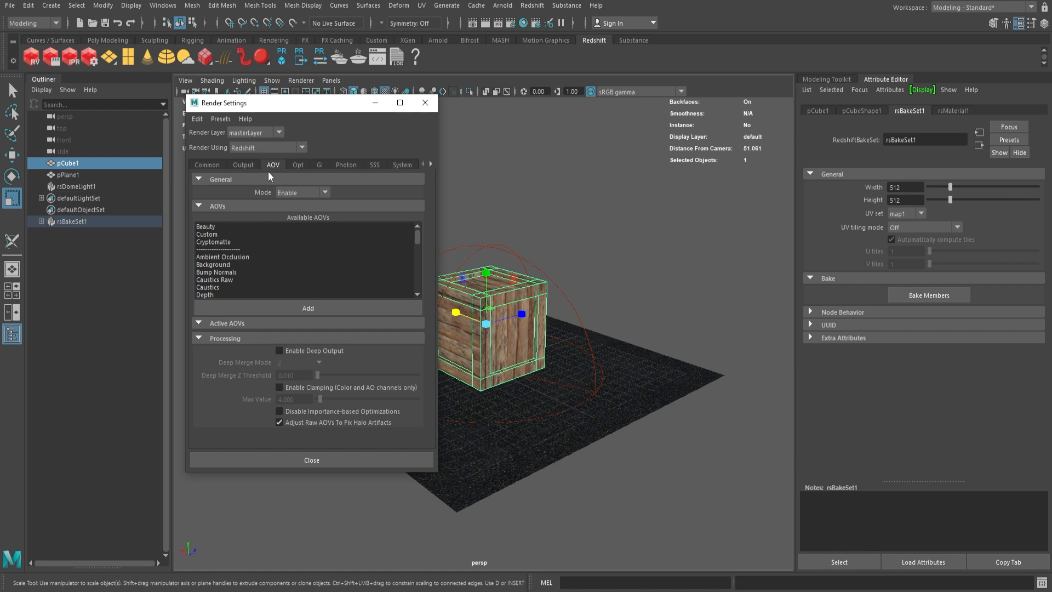
{"action": "left_click", "coordinate": [214, 227]}
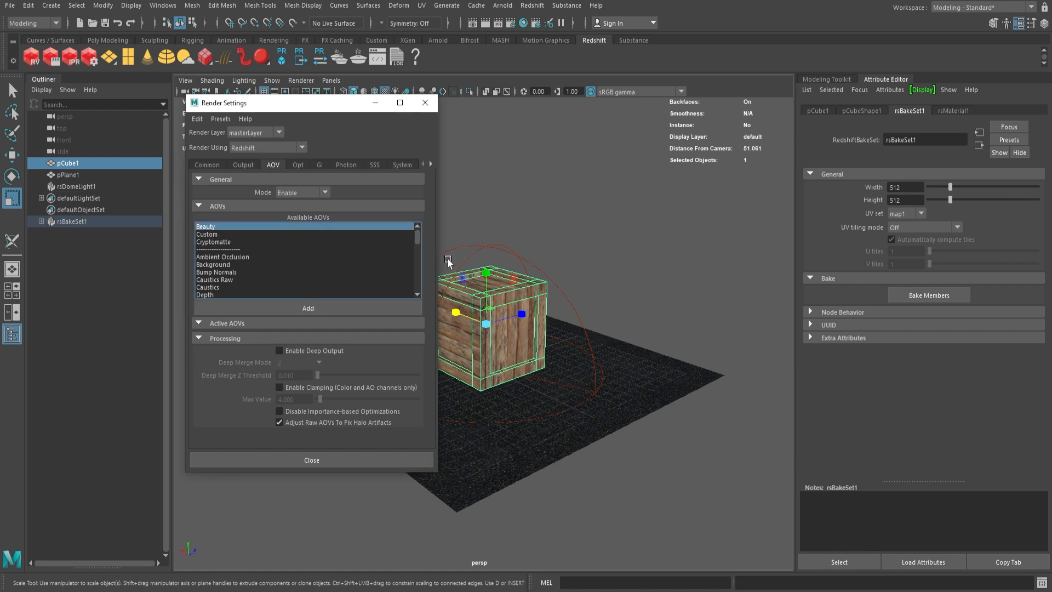
{"action": "left_click", "coordinate": [310, 309]}
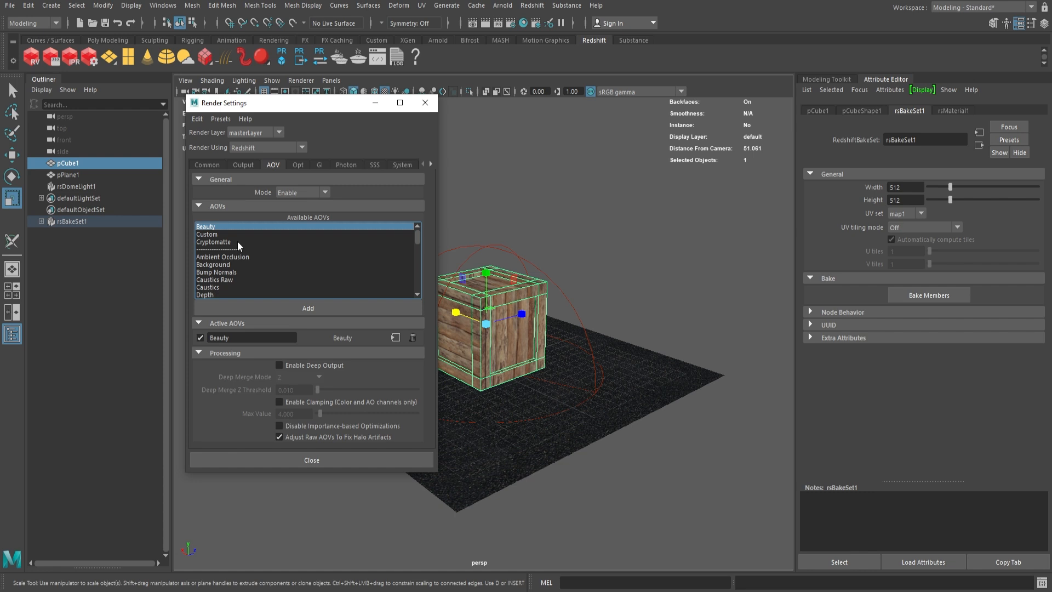
{"action": "left_click", "coordinate": [394, 336]}
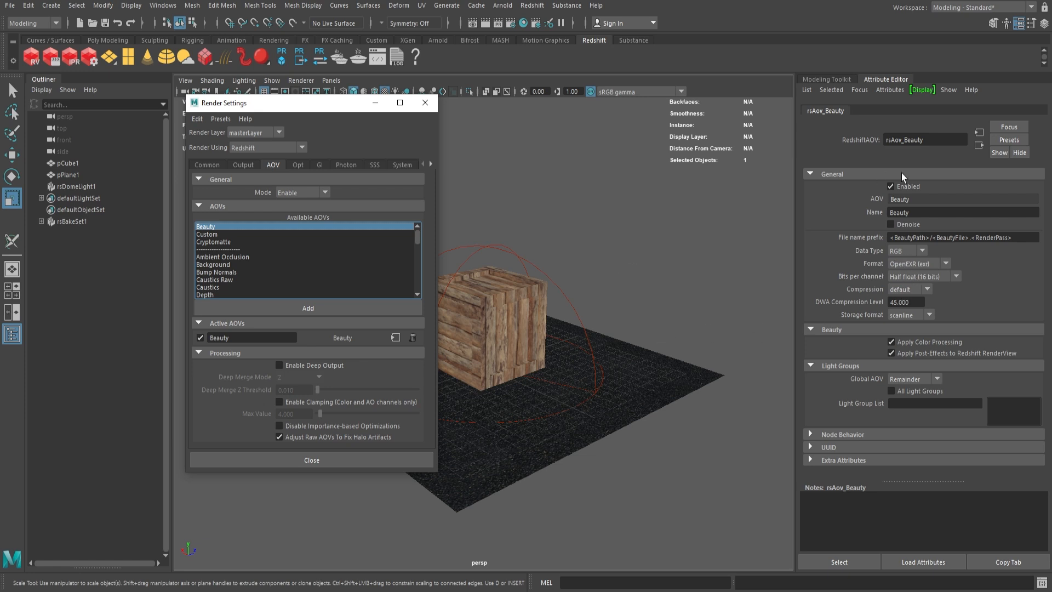
{"action": "left_click", "coordinate": [915, 264]}
{"action": "left_click", "coordinate": [913, 328]}
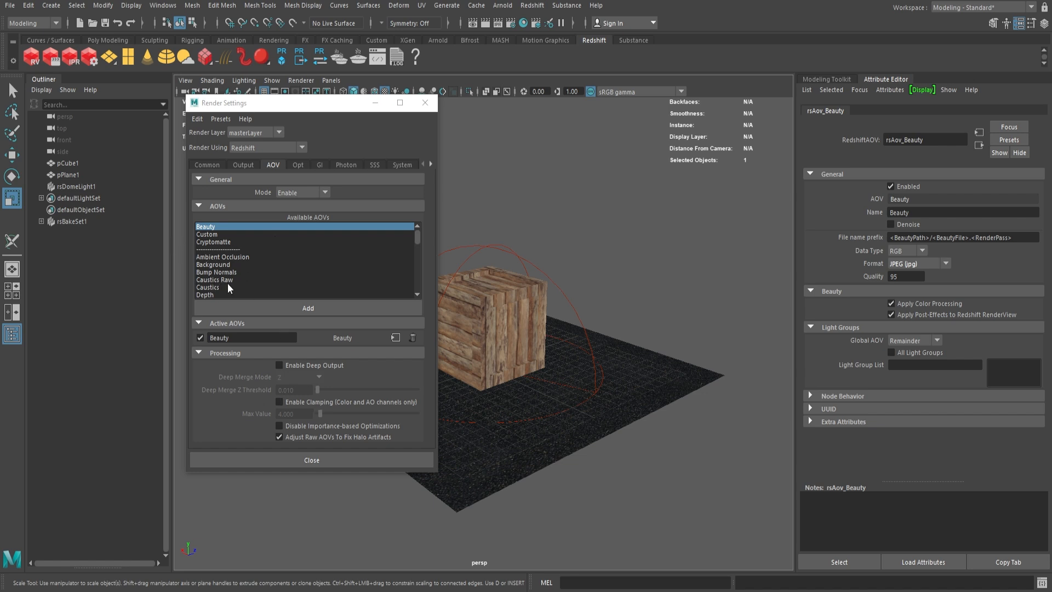
{"action": "left_click", "coordinate": [425, 103]}
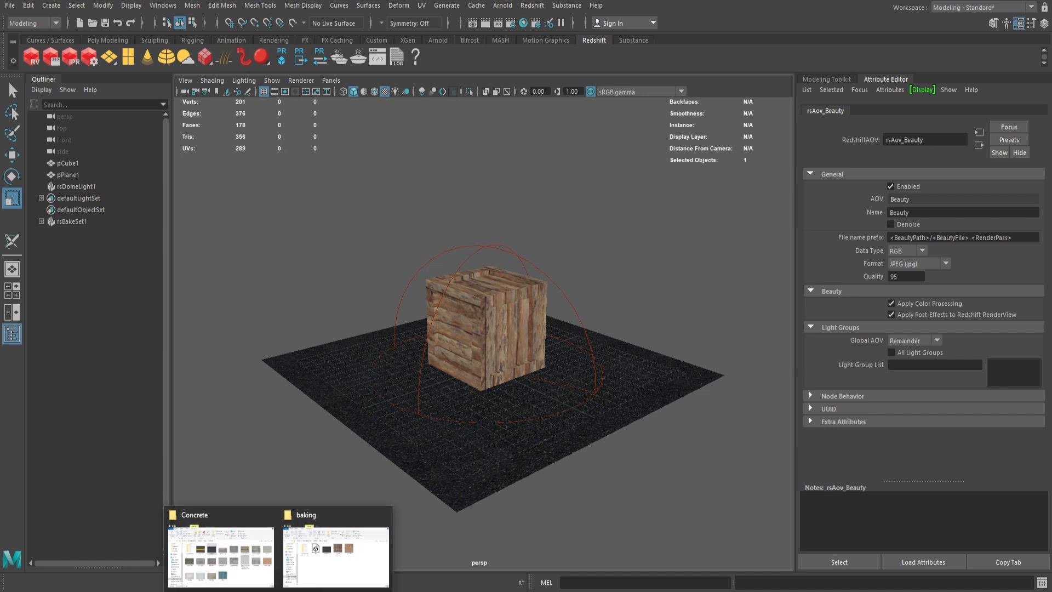
Check the output path in the common render settings
{"action": "left_click", "coordinate": [496, 329]}
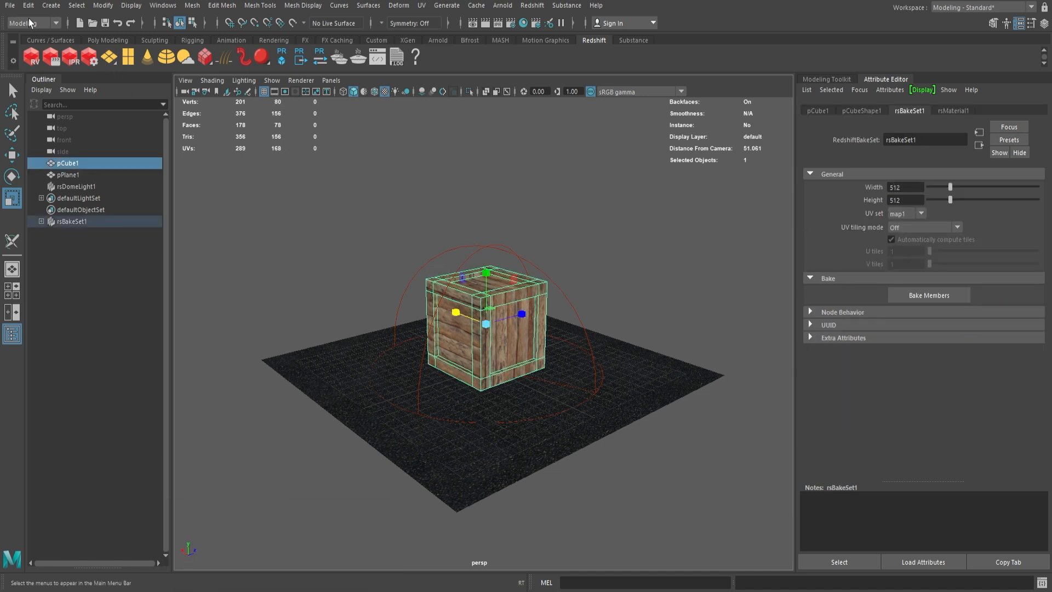
{"action": "left_click", "coordinate": [10, 7]}
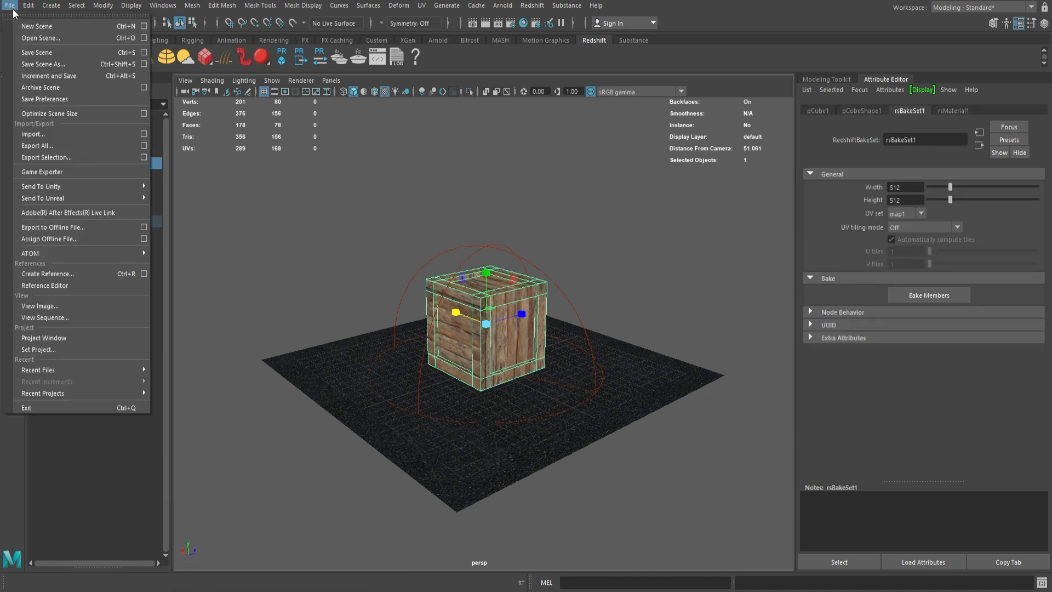
{"action": "left_click", "coordinate": [368, 152]}
{"action": "left_click", "coordinate": [92, 60]}
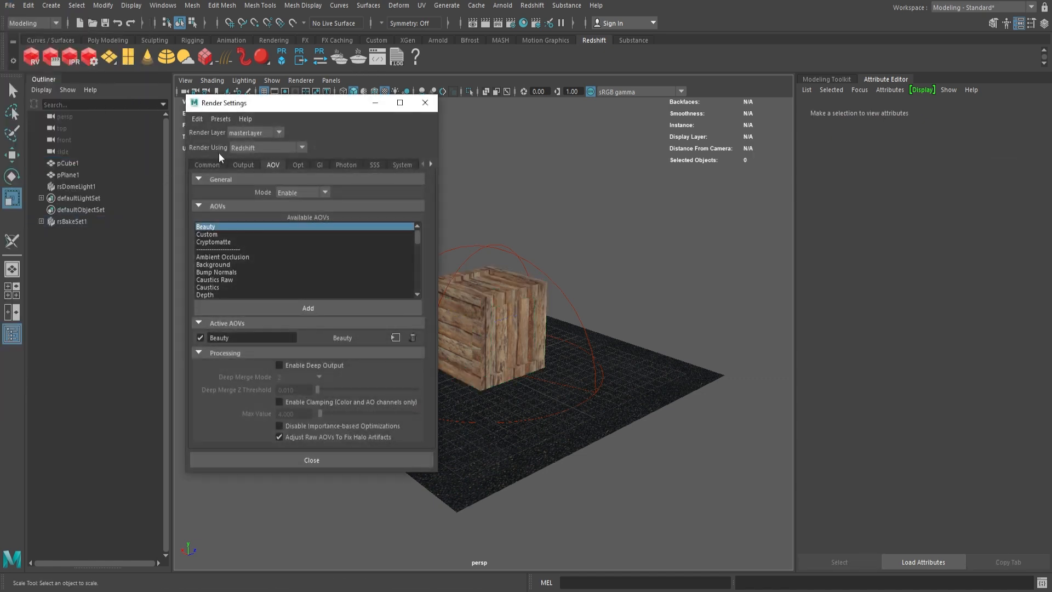
{"action": "left_click", "coordinate": [207, 165]}
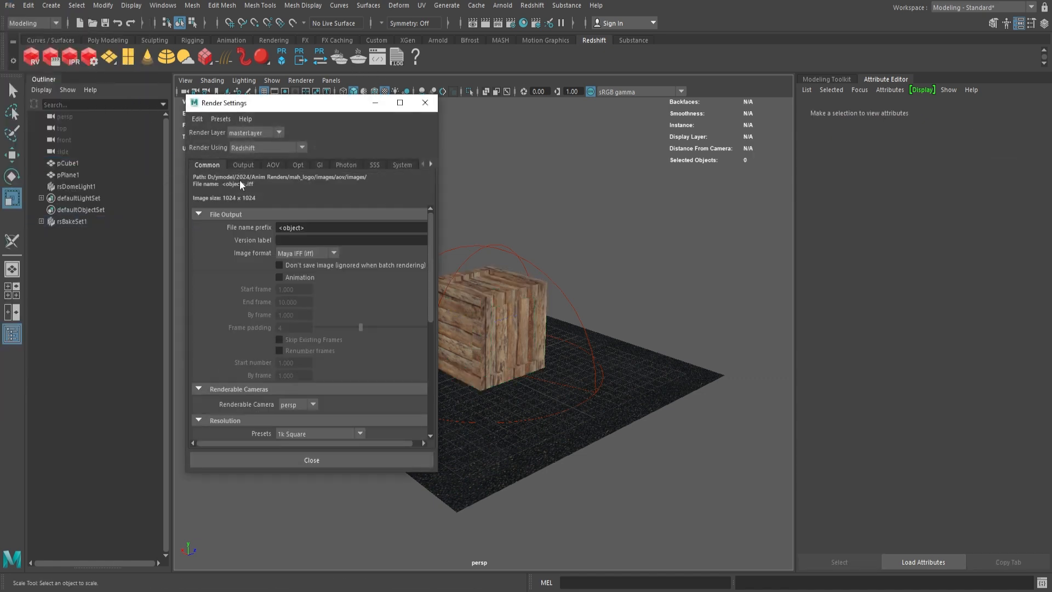
{"action": "left_click", "coordinate": [425, 103]}
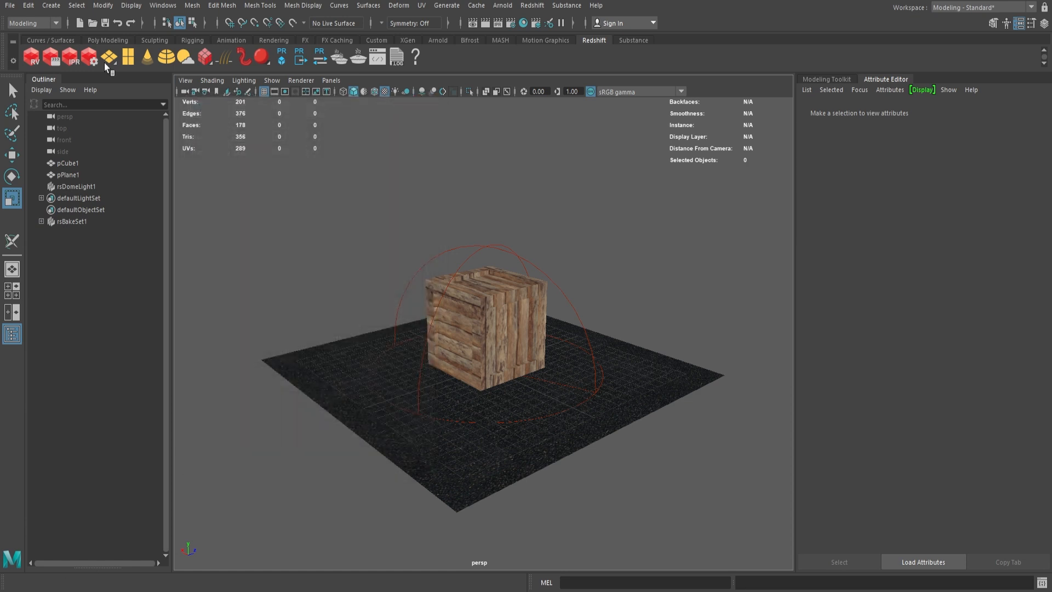
Set the project to a new desktop folder named baking and create a default workspace in it
{"action": "left_click", "coordinate": [10, 6]}
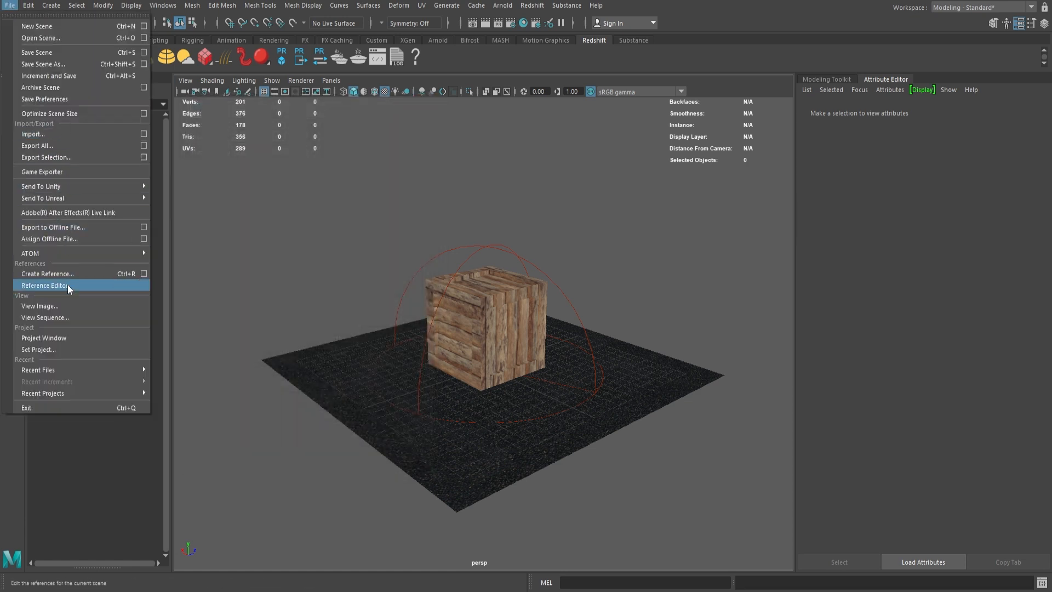
{"action": "left_click", "coordinate": [68, 349]}
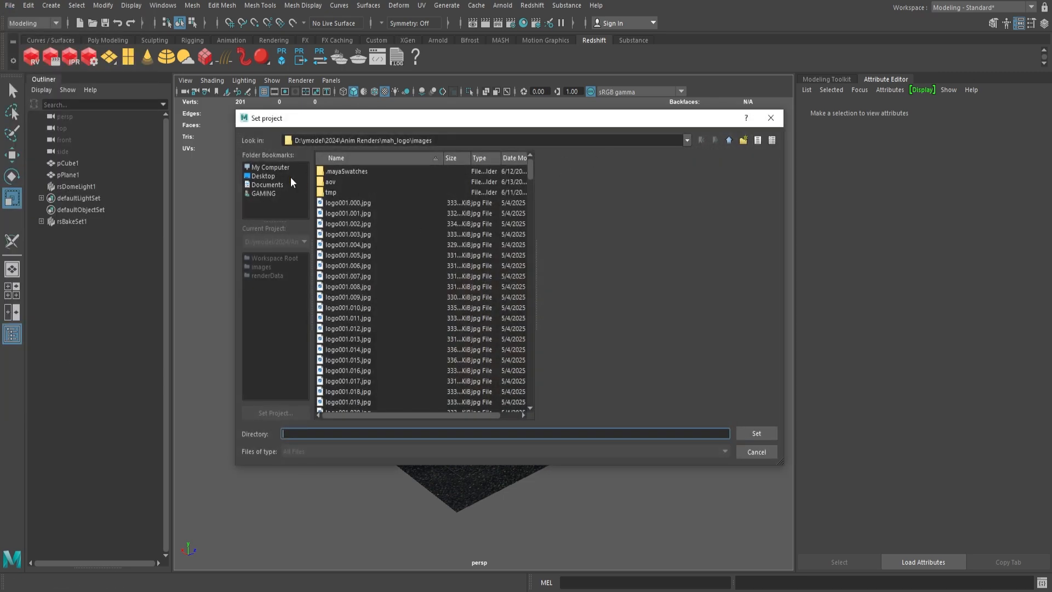
{"action": "left_click", "coordinate": [268, 168]}
{"action": "double_click", "coordinate": [337, 179]}
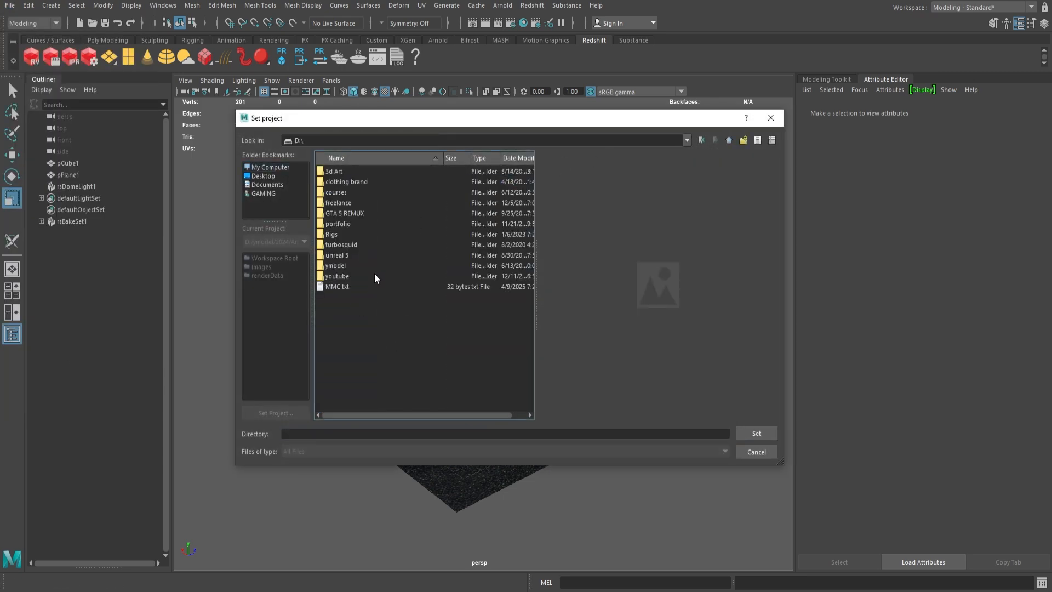
{"action": "left_click", "coordinate": [263, 175]}
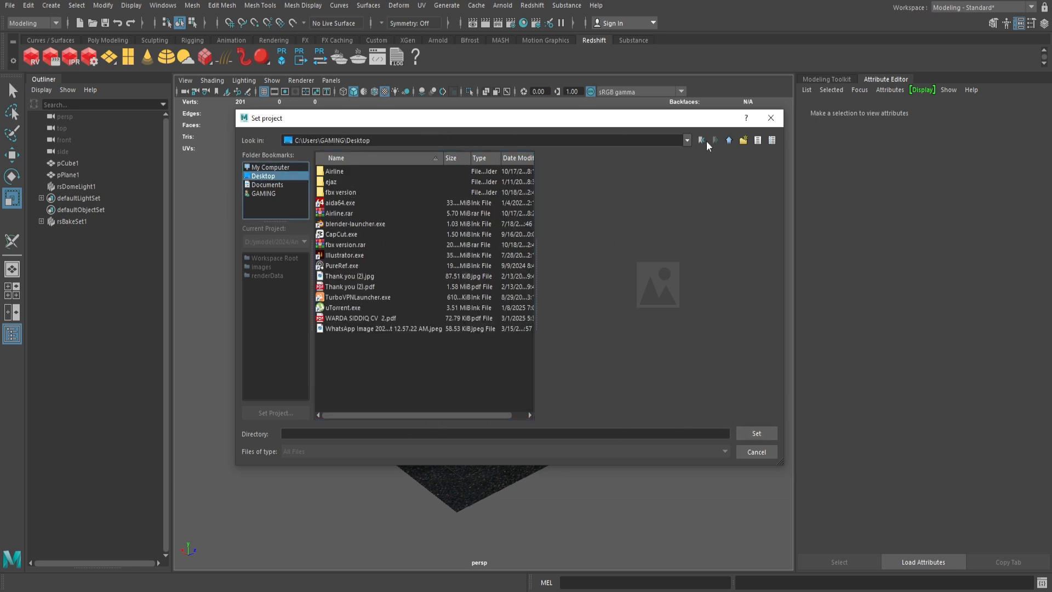
{"action": "left_click", "coordinate": [743, 140]}
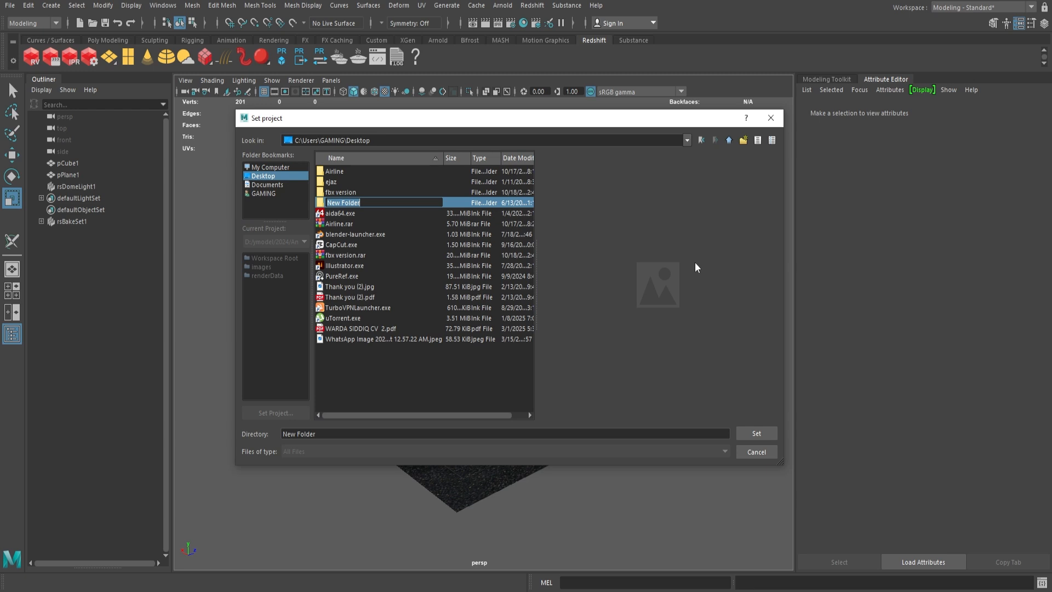
{"action": "type", "text": "baking"}
{"action": "key", "text": "Return"}
{"action": "key", "text": "Return"}
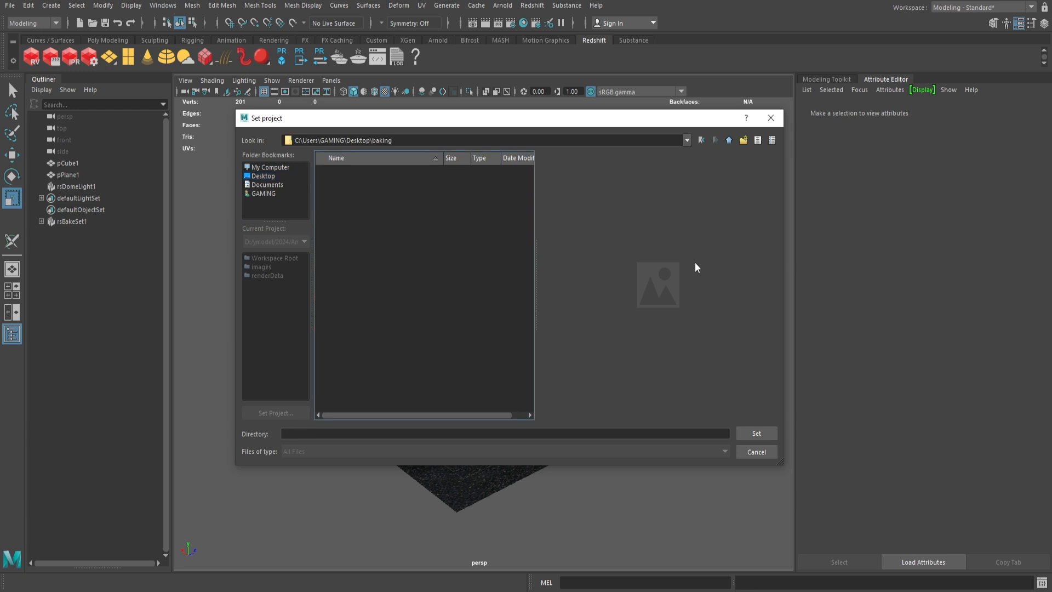
{"action": "left_click", "coordinate": [765, 433]}
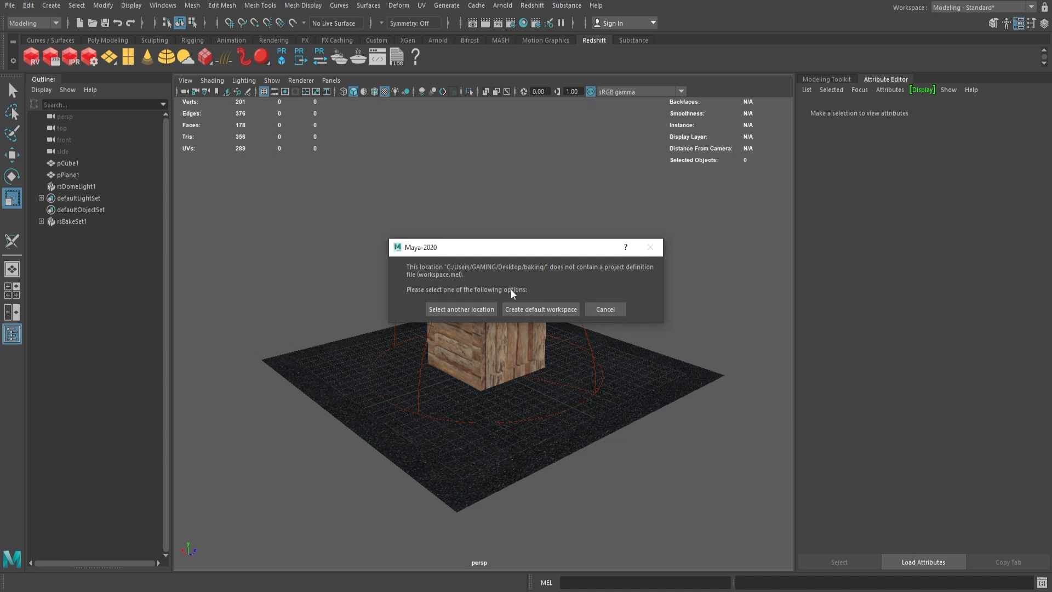
{"action": "left_click", "coordinate": [552, 310]}
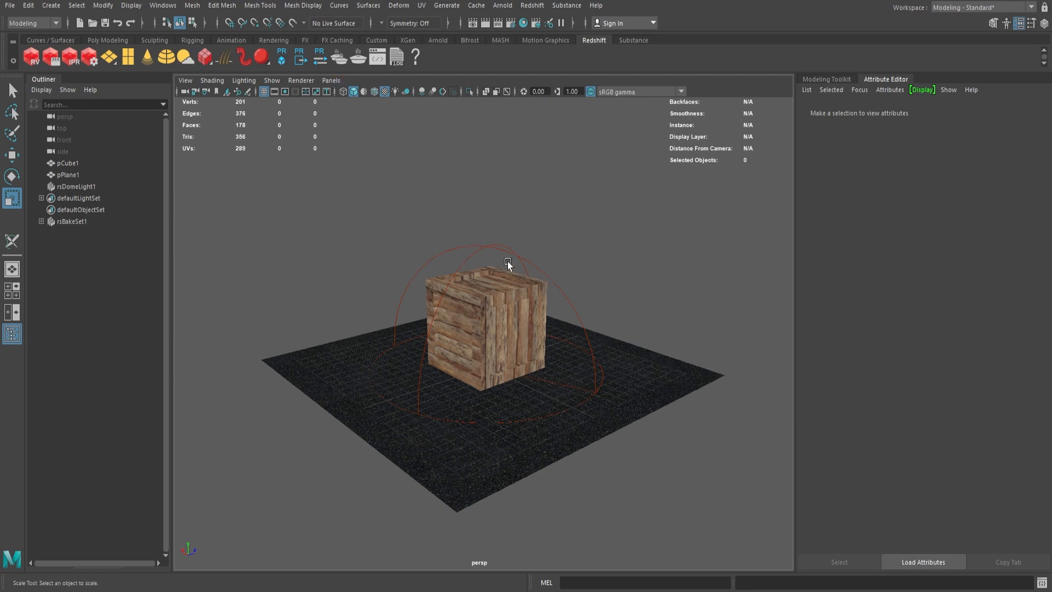
Check the dome light's environment settings and the ground plane's bake set resolution
{"action": "left_click", "coordinate": [495, 243]}
{"action": "scroll", "coordinate": [882, 346], "scroll_direction": "down", "scroll_amount": 5}
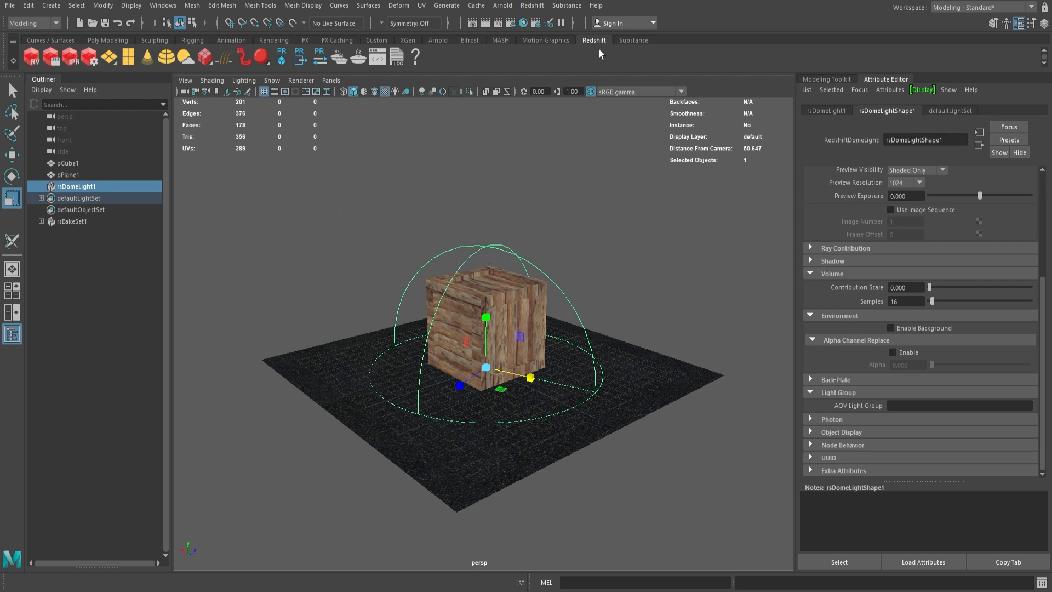
{"action": "left_click", "coordinate": [622, 355]}
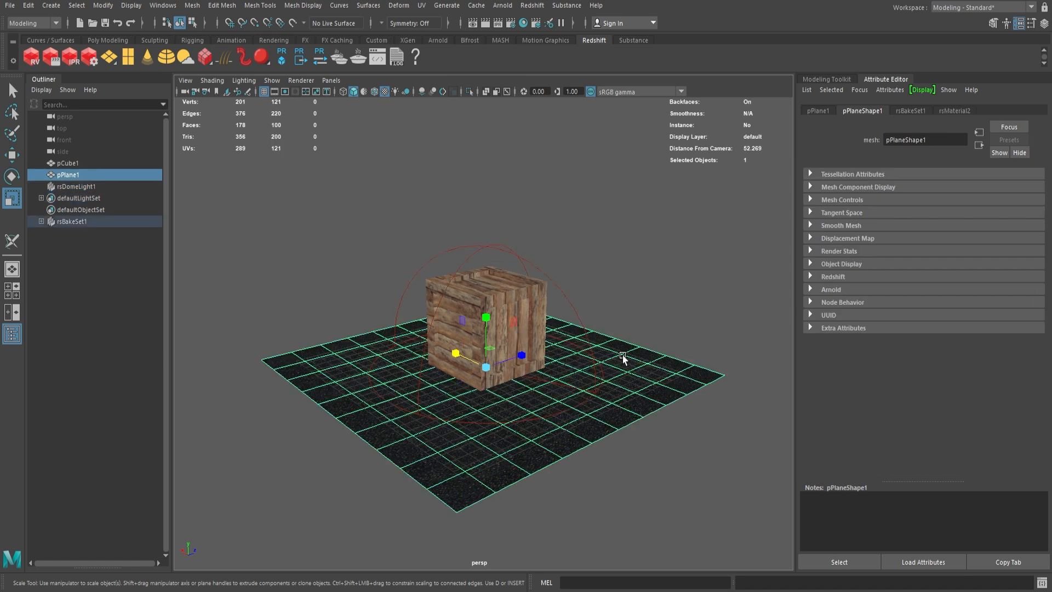
{"action": "left_click", "coordinate": [926, 110]}
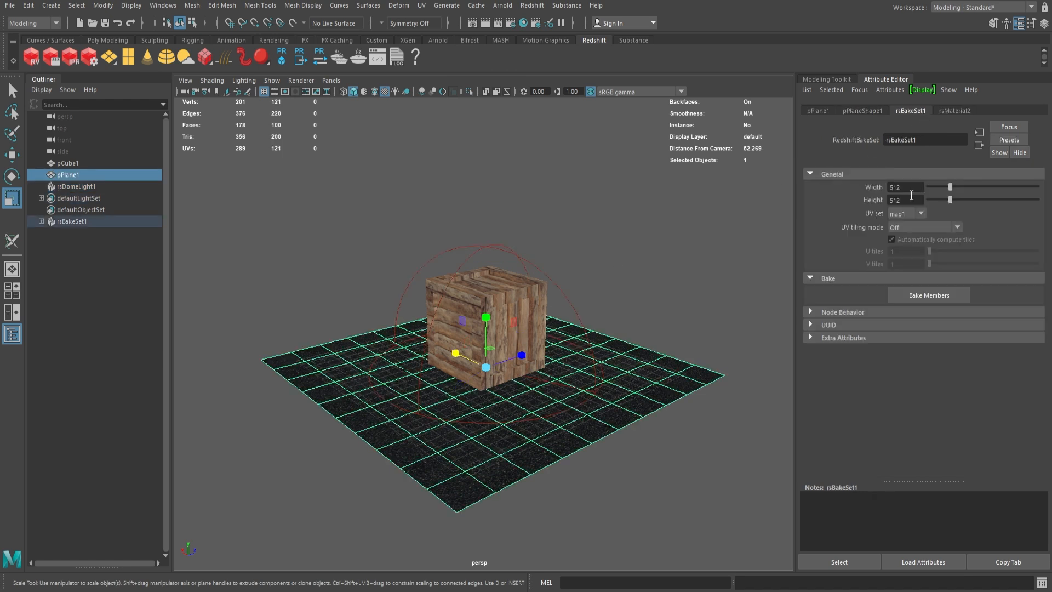
Remove the active Beauty AOV from the render settings and close them
{"action": "left_click", "coordinate": [361, 59]}
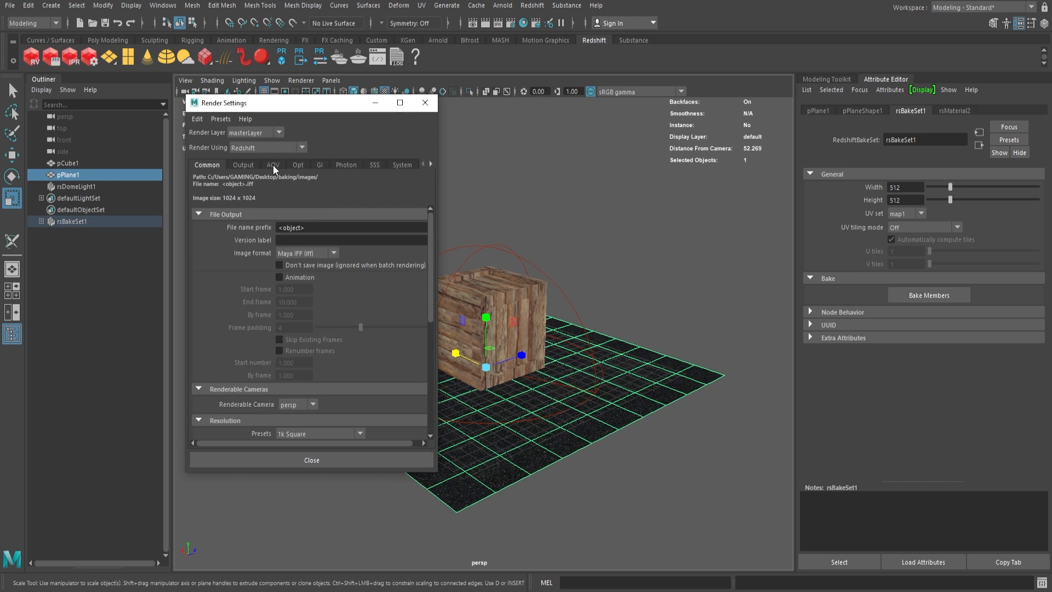
{"action": "left_click", "coordinate": [273, 166]}
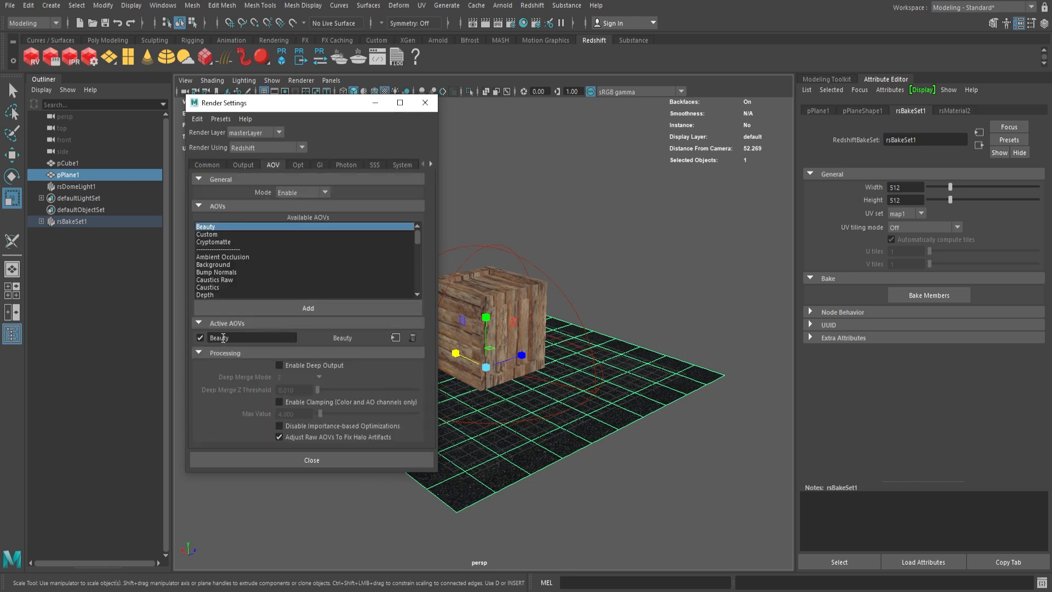
{"action": "left_click", "coordinate": [412, 337]}
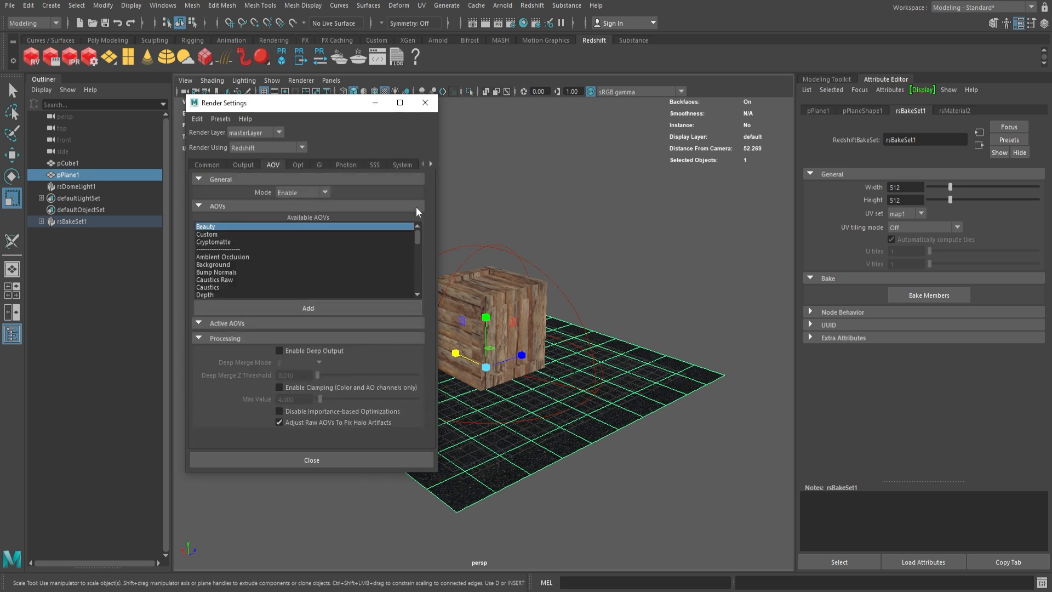
{"action": "left_click", "coordinate": [424, 102]}
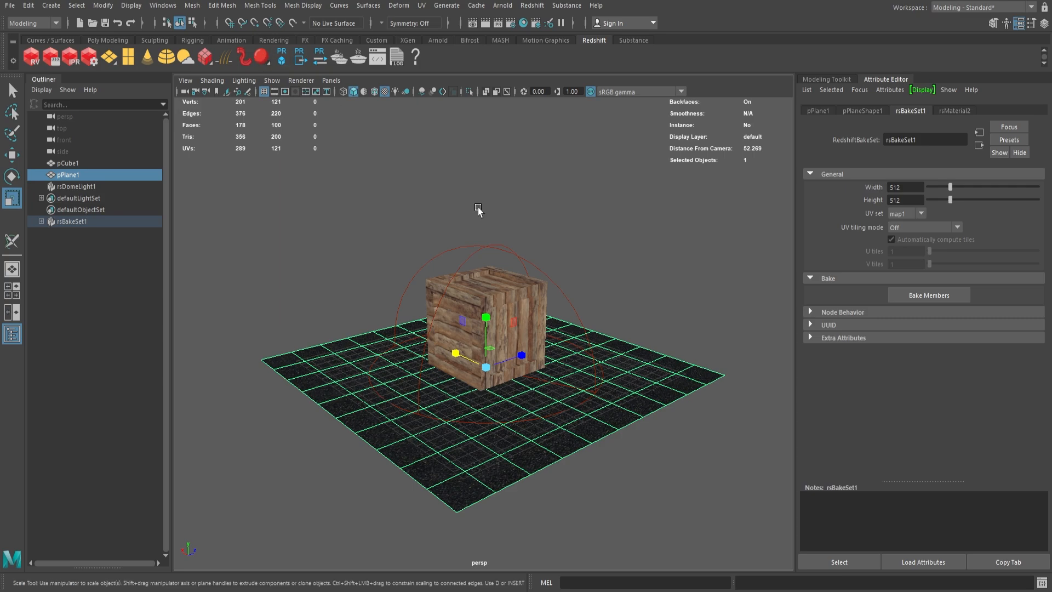
Check the contents of the baking project folder on the desktop and return to Maya
{"action": "left_click", "coordinate": [986, 1]}
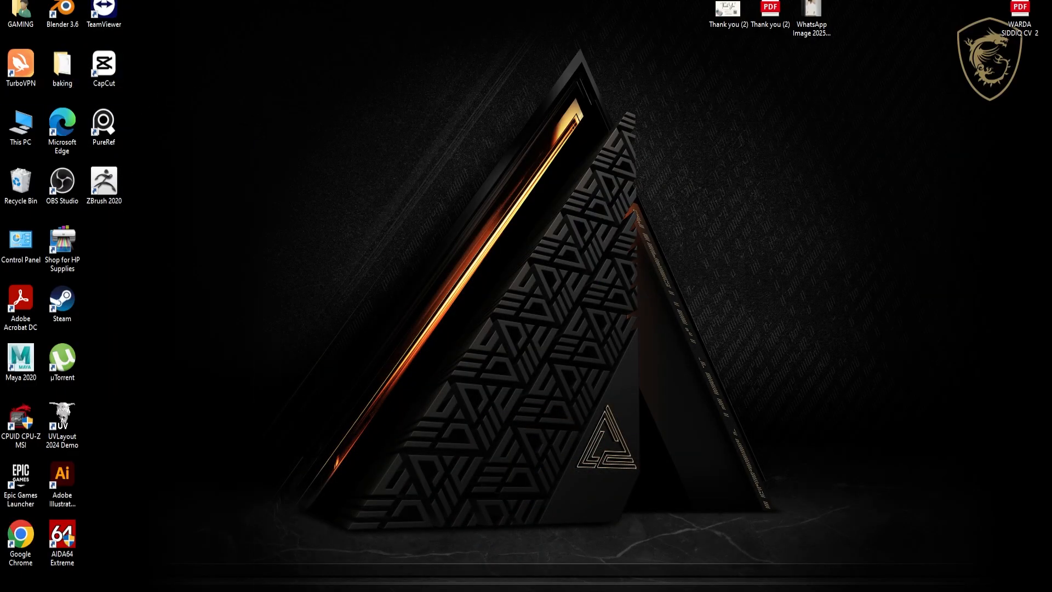
{"action": "left_click_drag", "start_coordinate": [0, 159], "coordinate": [464, 82]}
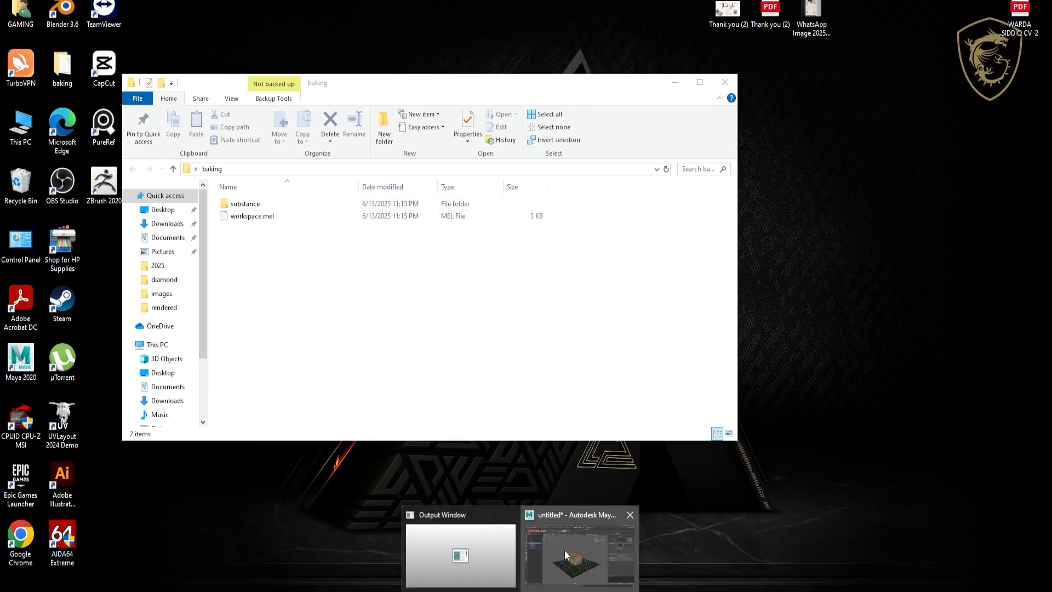
{"action": "left_click", "coordinate": [564, 550]}
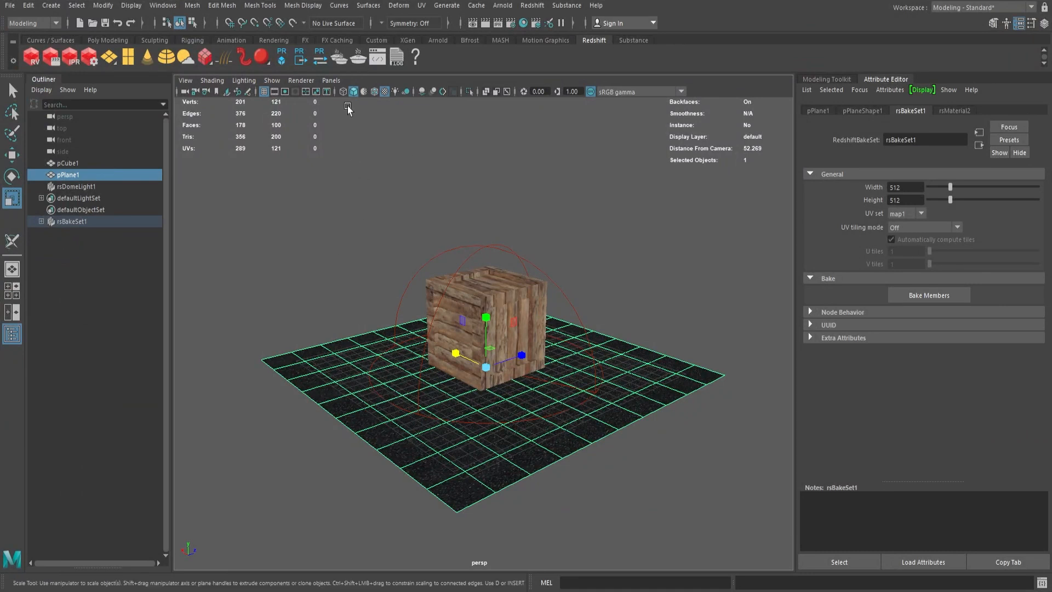
Bake the crate and ground plane textures with Redshift and refresh the baking folder's contents
{"action": "left_click", "coordinate": [362, 61]}
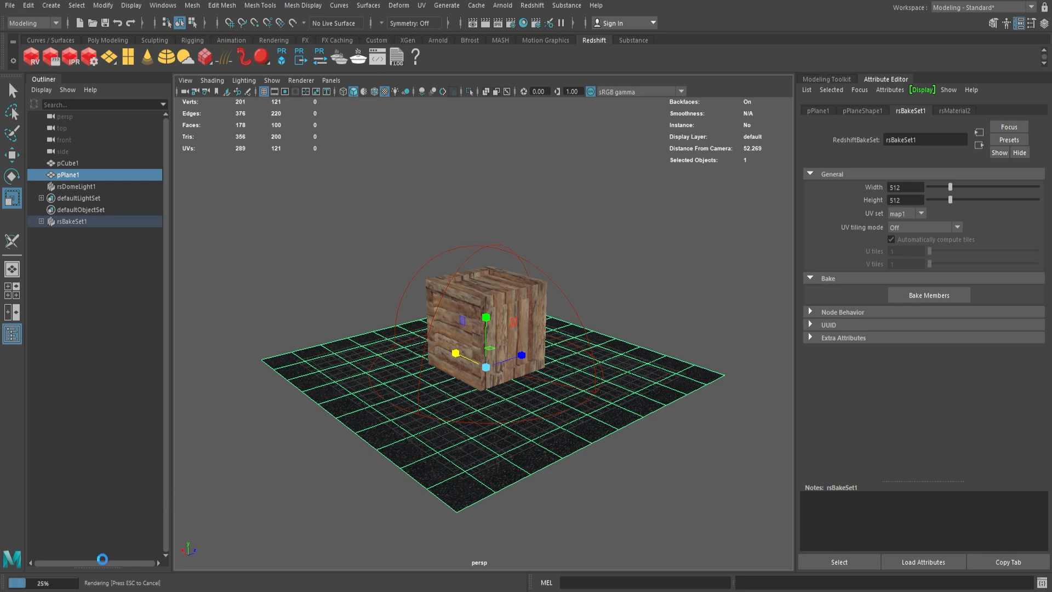
{"action": "mouse_move", "coordinate": [278, 591]}
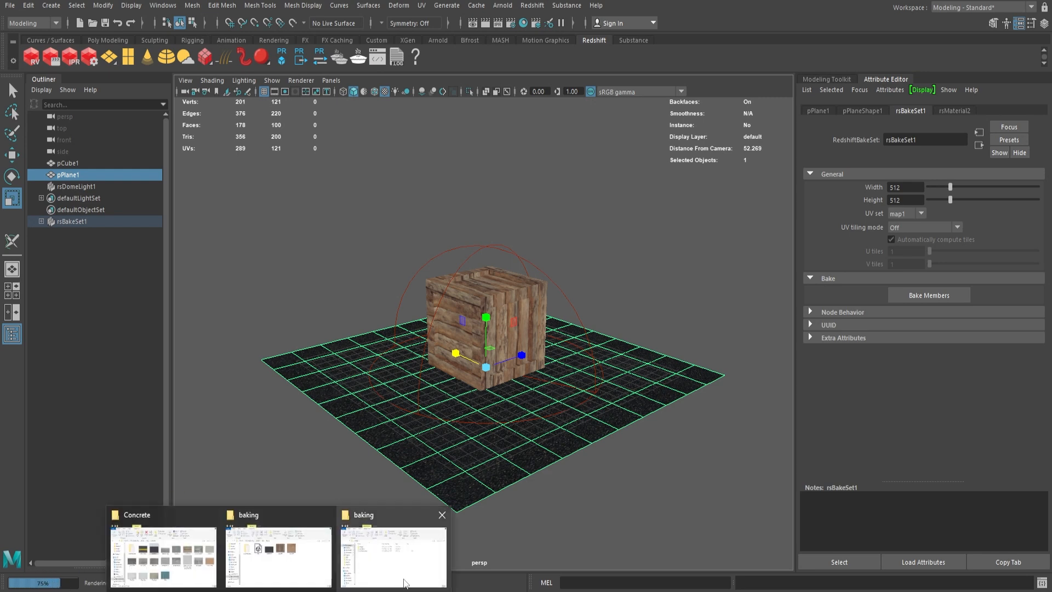
{"action": "left_click", "coordinate": [400, 566]}
{"action": "right_click", "coordinate": [319, 318]}
{"action": "left_click", "coordinate": [367, 365]}
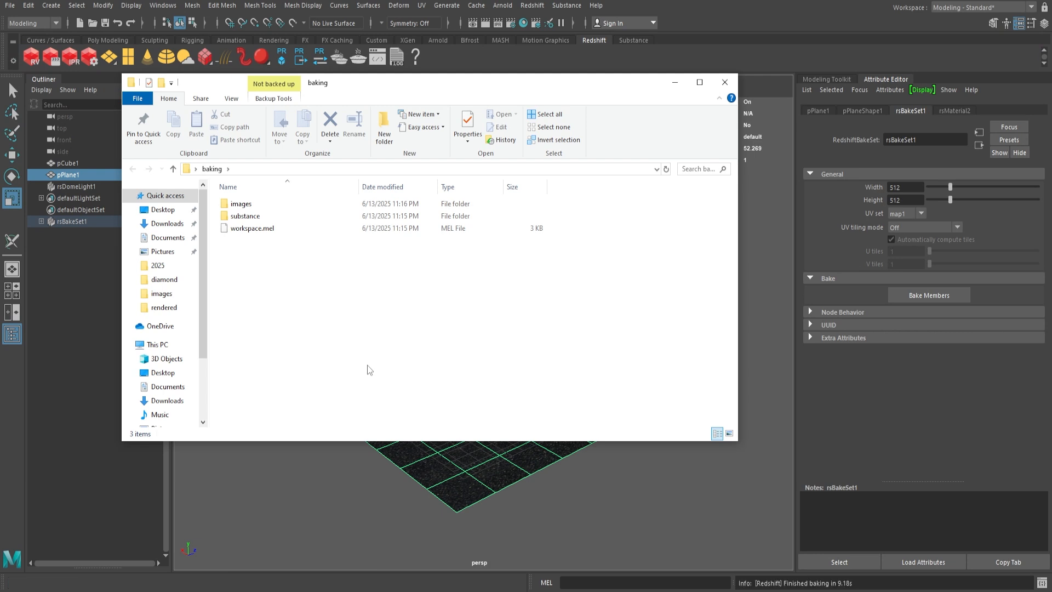
Check the baked files in the project's images folder and close the folder window
{"action": "right_click", "coordinate": [341, 311]}
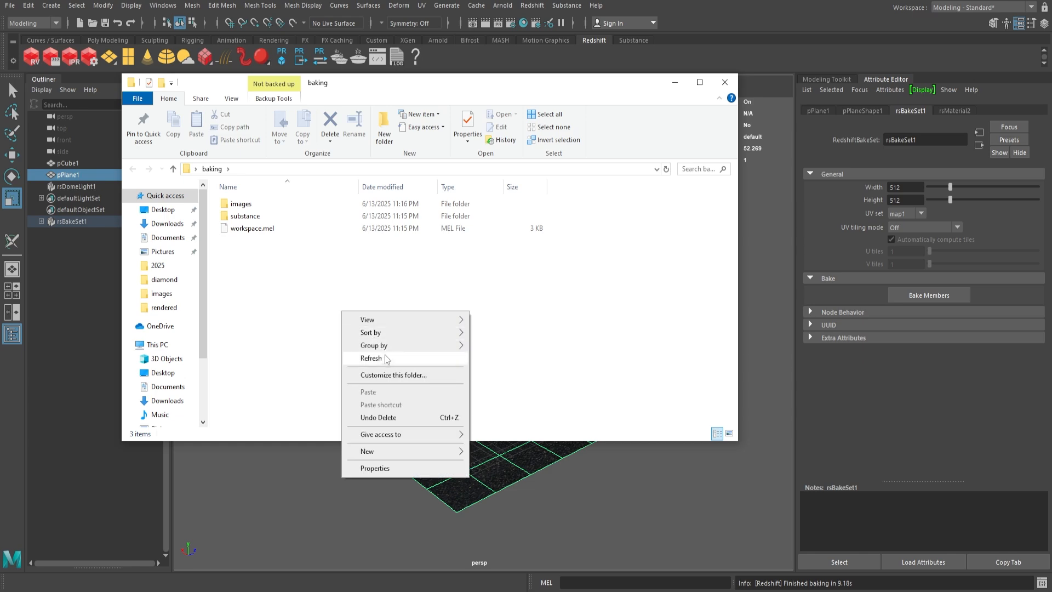
{"action": "left_click", "coordinate": [370, 358]}
{"action": "left_click", "coordinate": [250, 206]}
{"action": "double_click", "coordinate": [250, 205]}
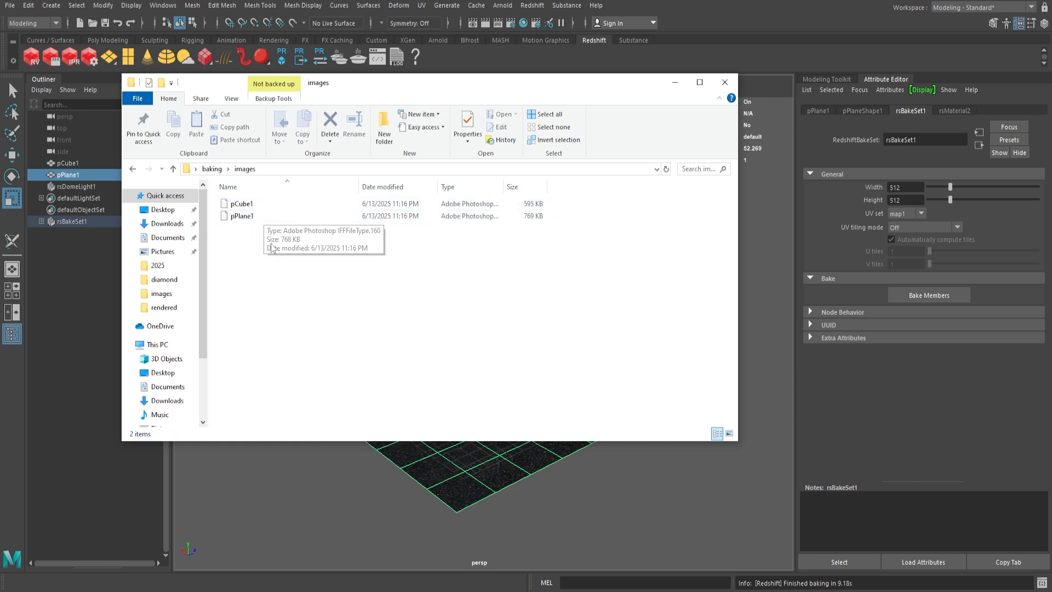
{"action": "left_click", "coordinate": [725, 83]}
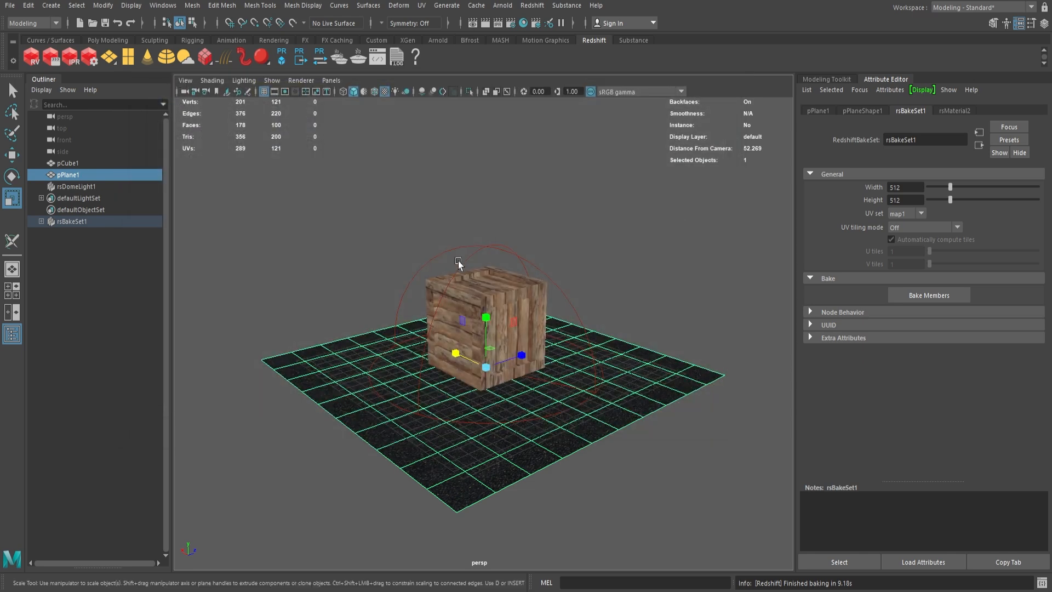
Set the image format in the common render settings to JPEG (jpg) and close the settings
{"action": "left_click", "coordinate": [89, 57]}
{"action": "left_click", "coordinate": [208, 165]}
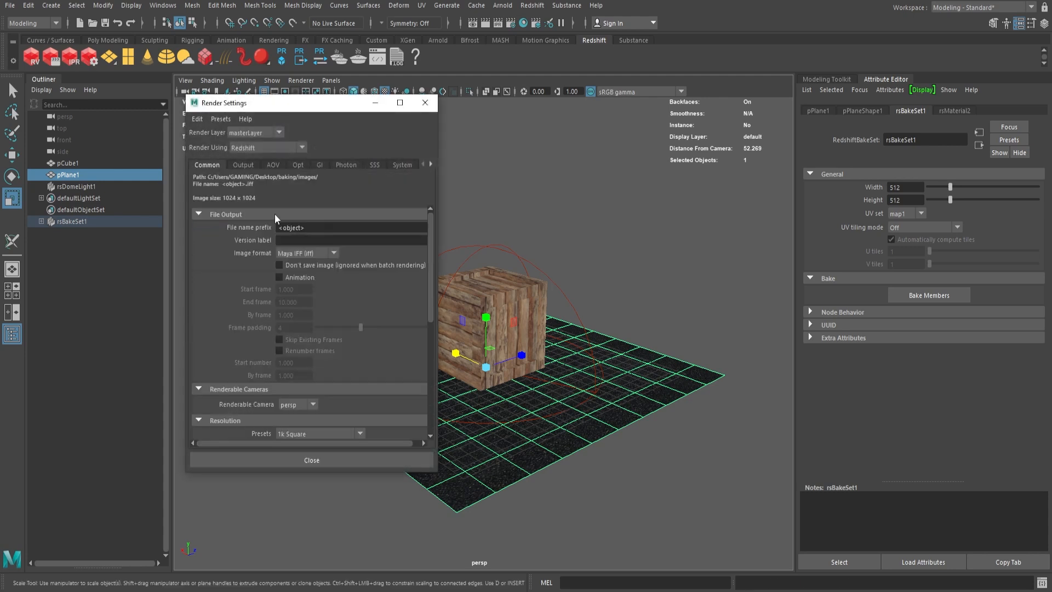
{"action": "left_click", "coordinate": [314, 253]}
{"action": "left_click", "coordinate": [312, 324]}
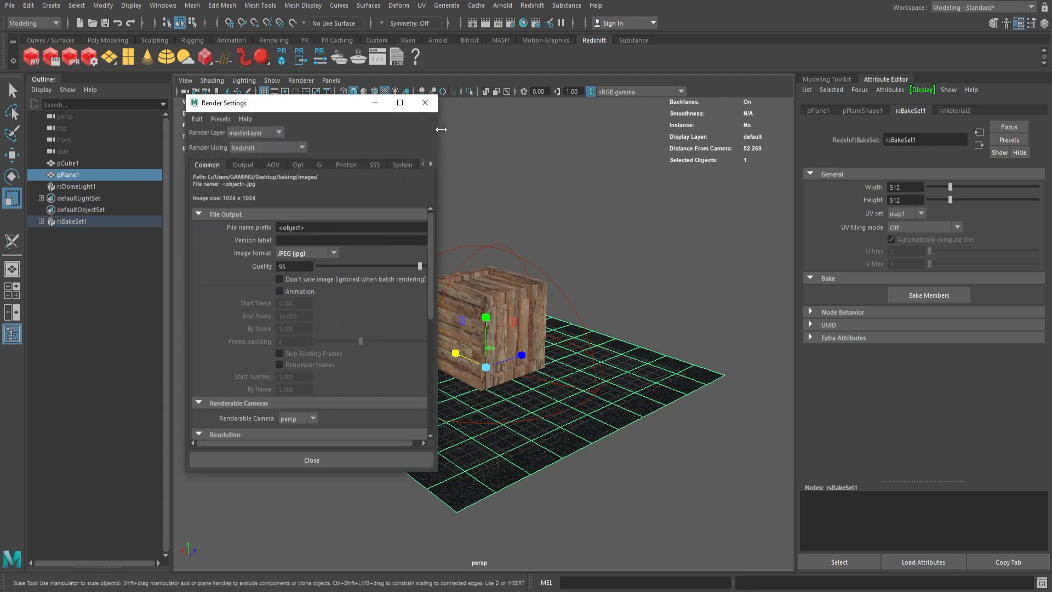
{"action": "left_click", "coordinate": [425, 102]}
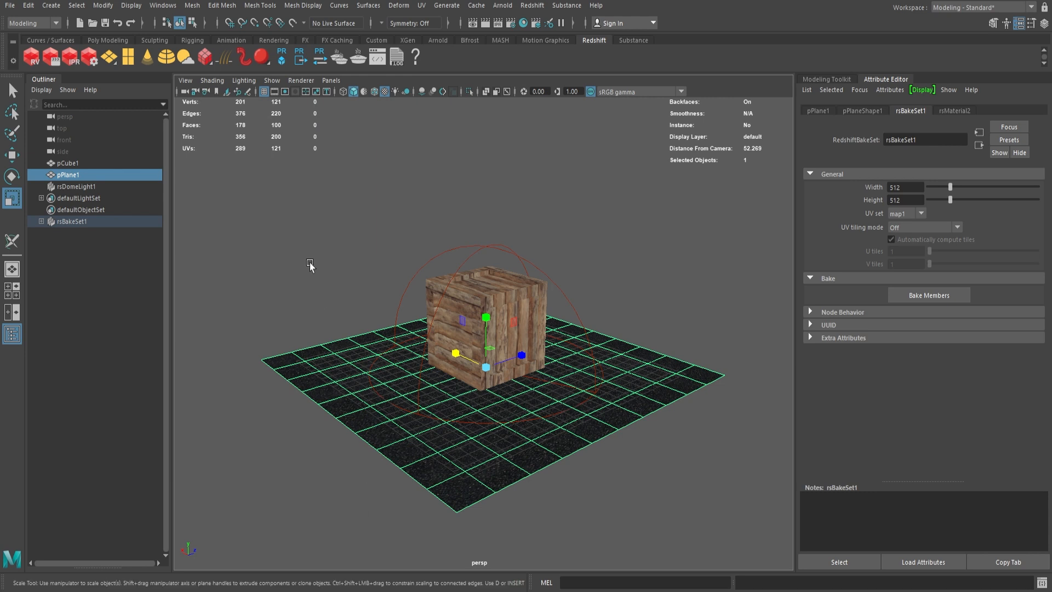
Bake the crate and ground plane textures again as JPEG images
{"action": "left_click", "coordinate": [358, 58]}
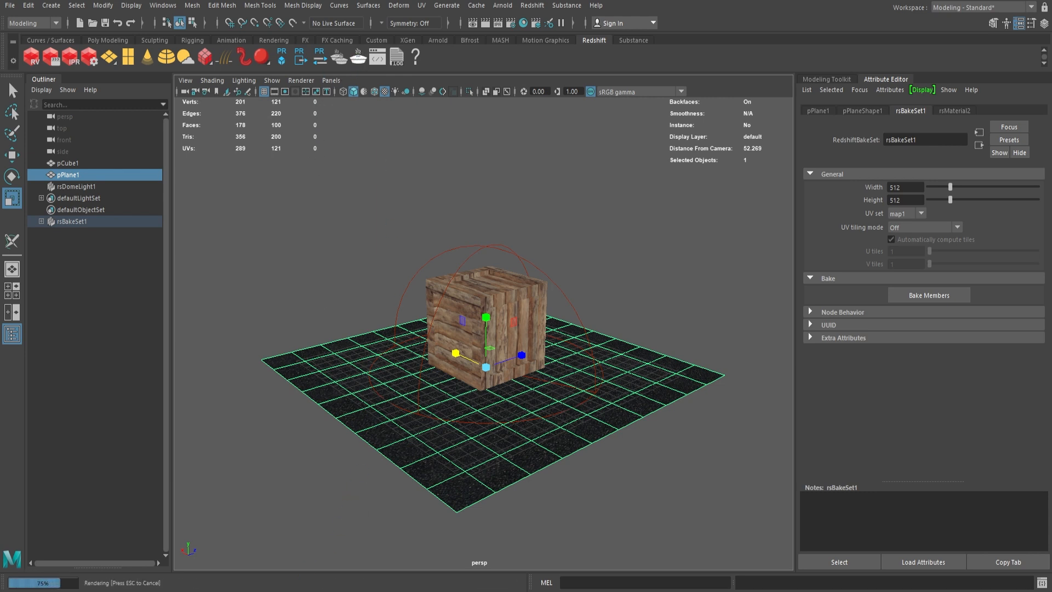
{"action": "mouse_move", "coordinate": [278, 591]}
{"action": "mouse_move", "coordinate": [325, 540]}
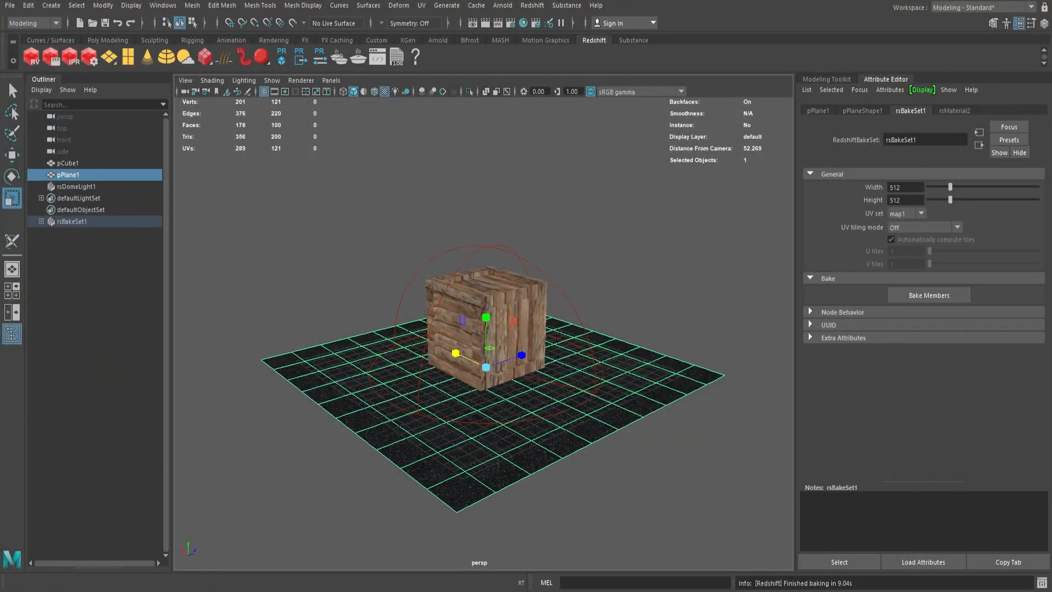
View the baked pCube1.jpg and pPlane1.jpg in the baking project's images folder and minimize the folder window
{"action": "key", "text": "super+d"}
{"action": "double_click", "coordinate": [62, 67]}
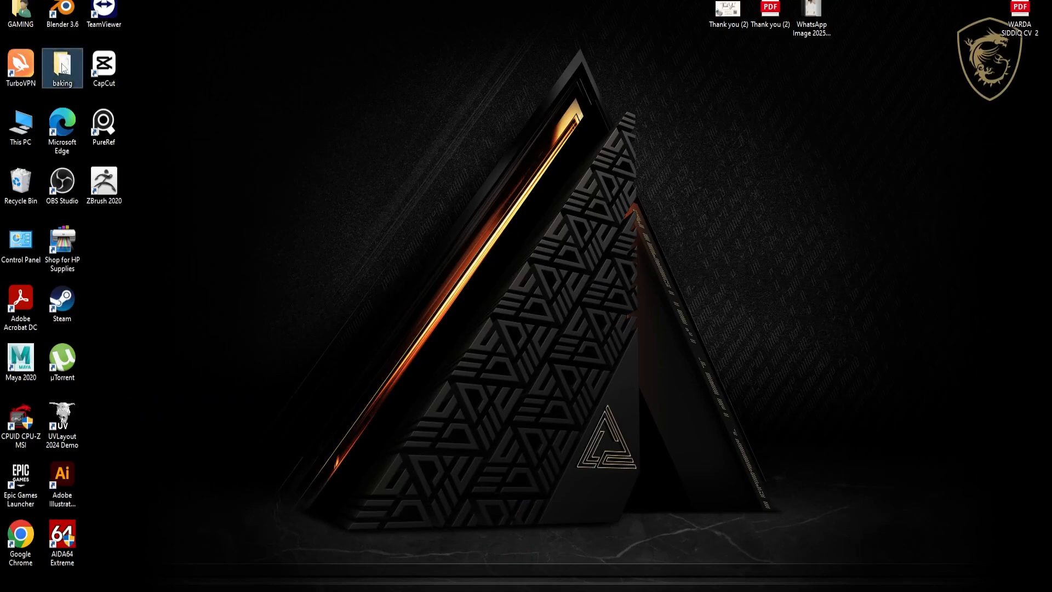
{"action": "double_click", "coordinate": [274, 204]}
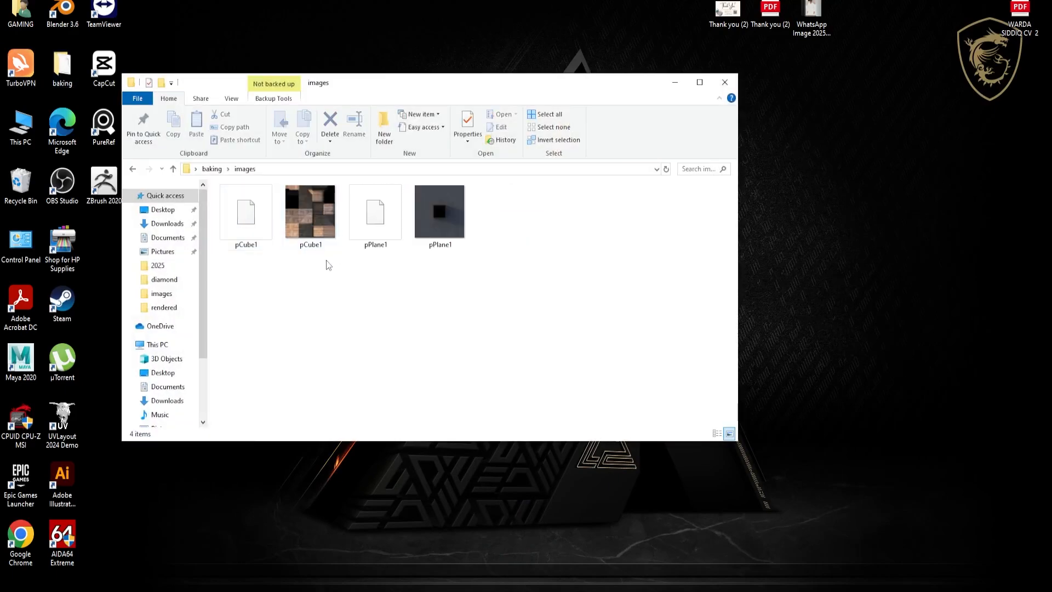
{"action": "double_click", "coordinate": [314, 230]}
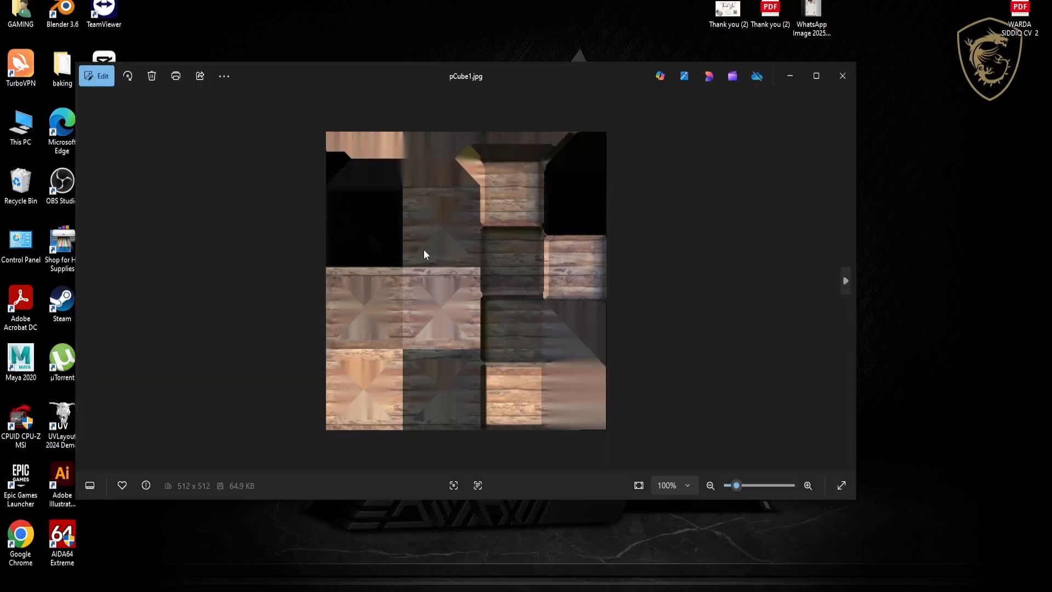
{"action": "left_click", "coordinate": [849, 280]}
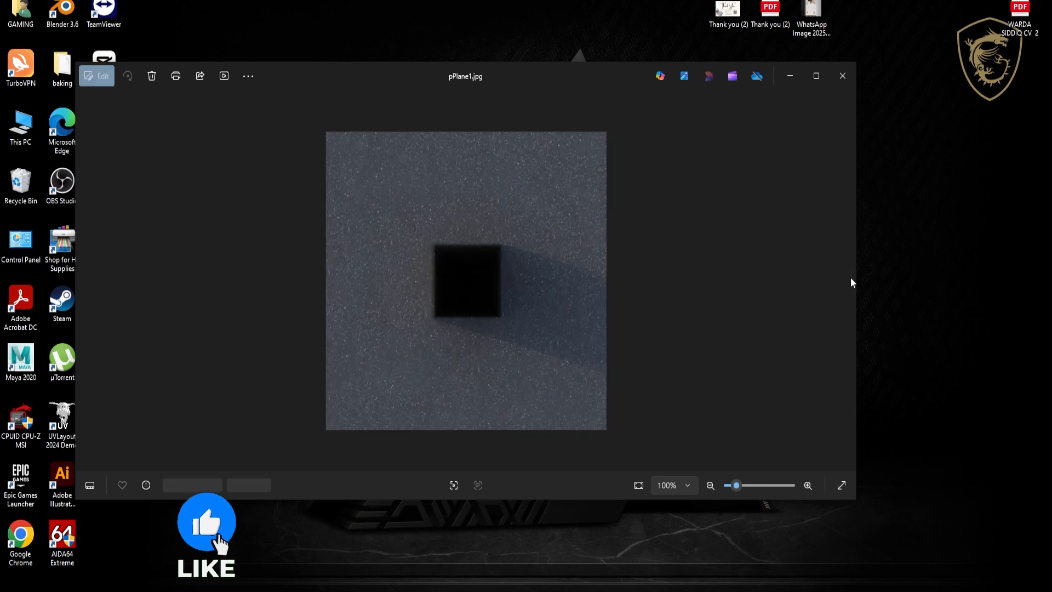
{"action": "left_click", "coordinate": [842, 75]}
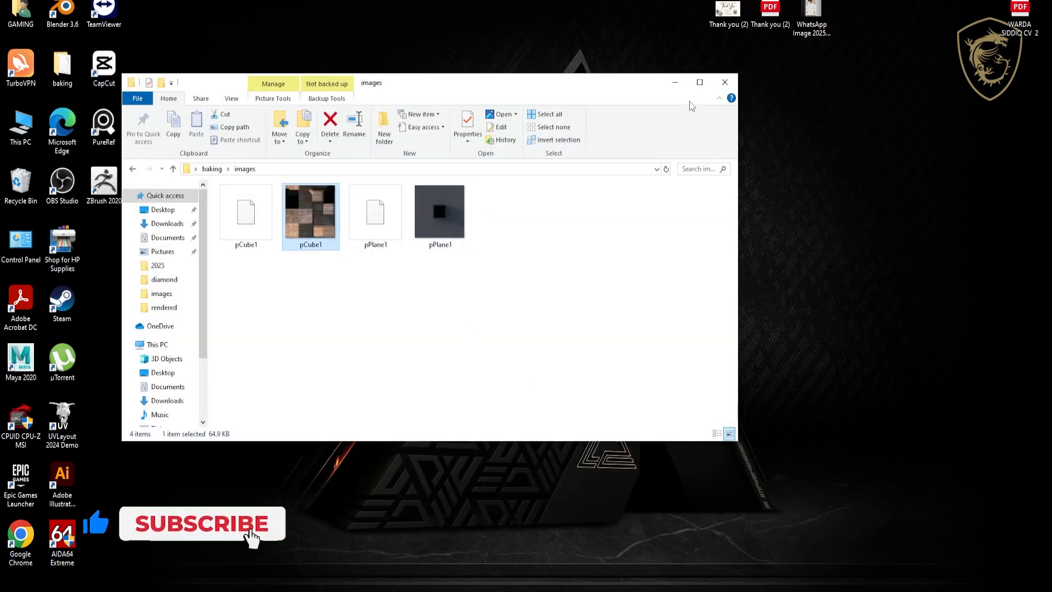
{"action": "left_click", "coordinate": [676, 83]}
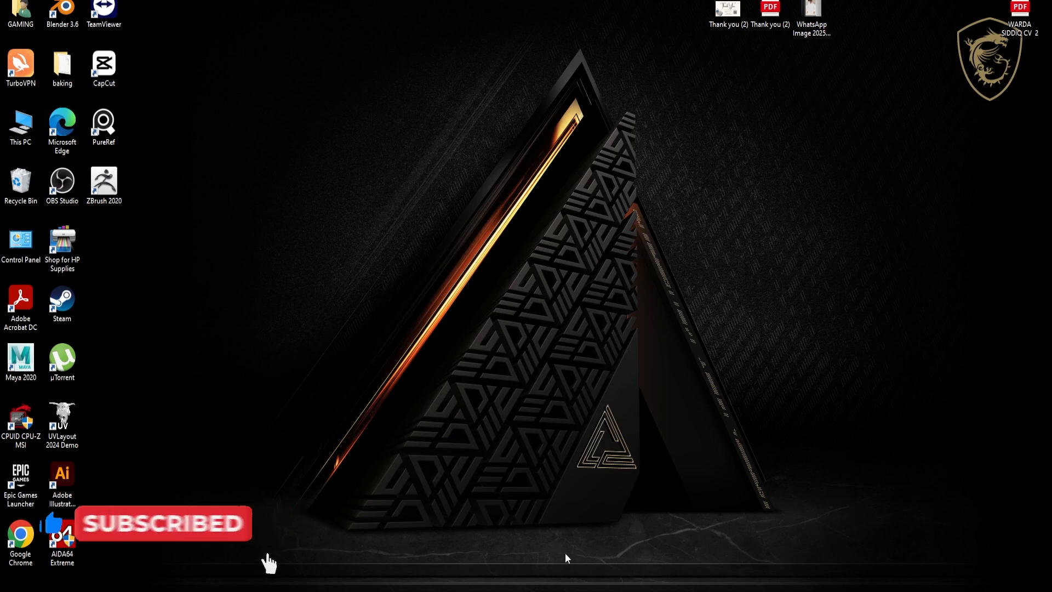
{"action": "mouse_move", "coordinate": [547, 591]}
{"action": "left_click", "coordinate": [548, 556]}
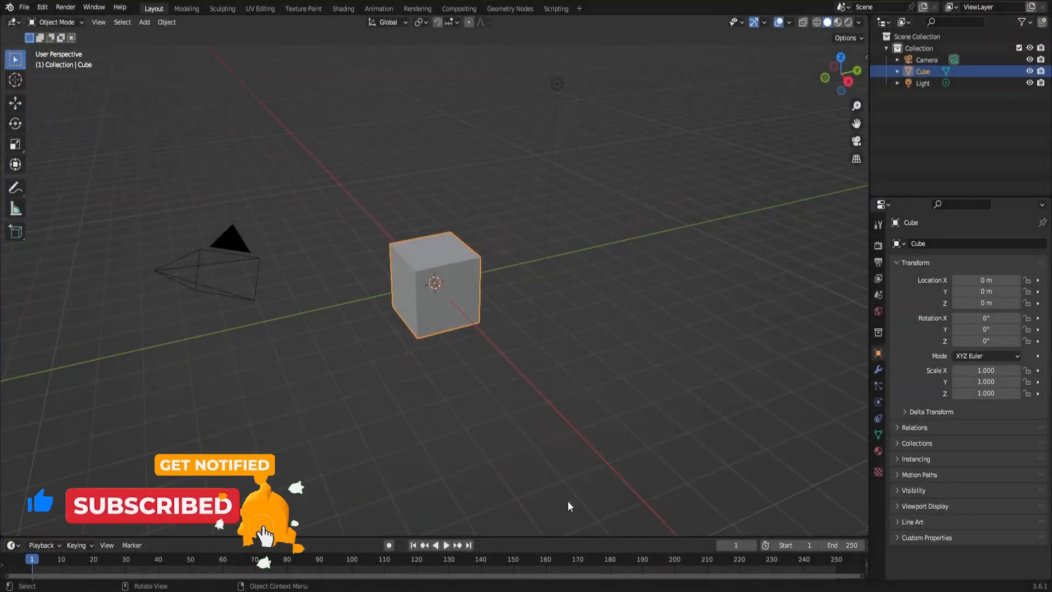
{"action": "left_click", "coordinate": [546, 591]}
Switch to Maya and export the crate and ground plane, without the dome light, as the FBX file 002 in D:\ymodel\2024\baking
{"action": "mouse_move", "coordinate": [520, 591]}
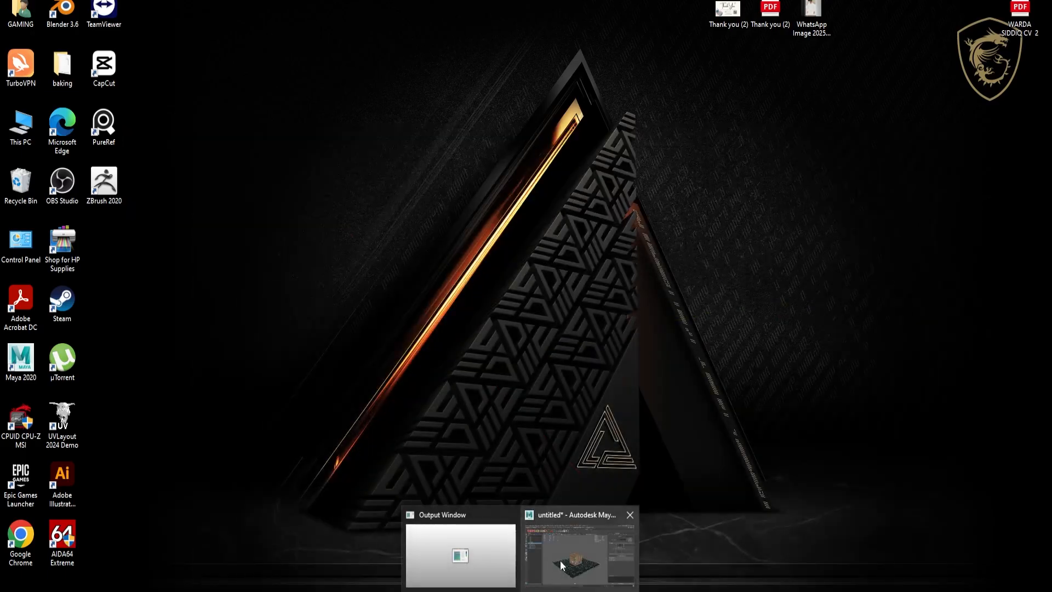
{"action": "left_click", "coordinate": [570, 561]}
{"action": "left_click_drag", "start_coordinate": [253, 180], "coordinate": [613, 457]}
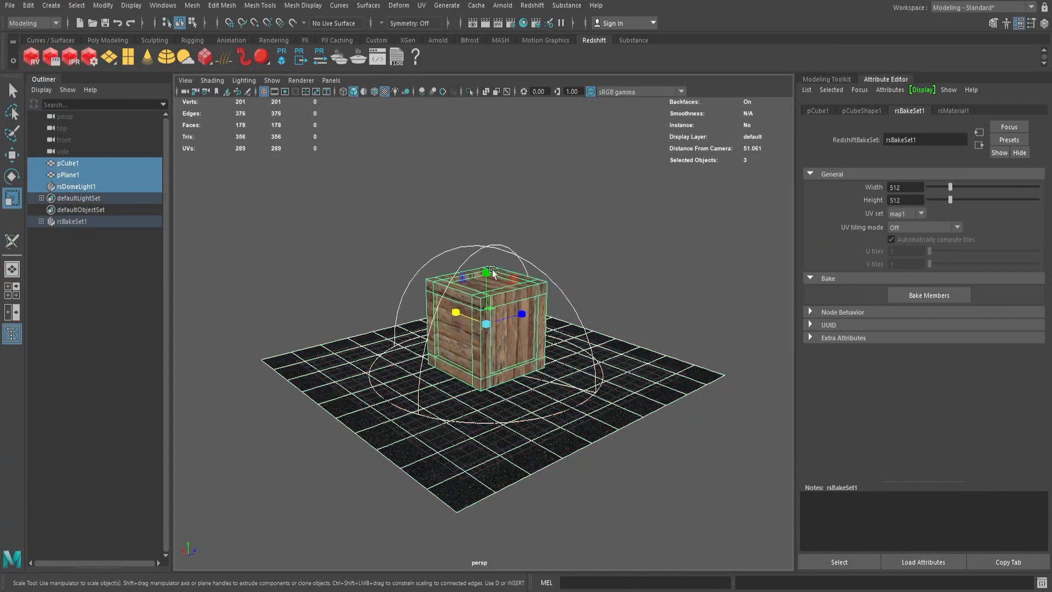
{"action": "left_click", "coordinate": [520, 251], "text": "shift"}
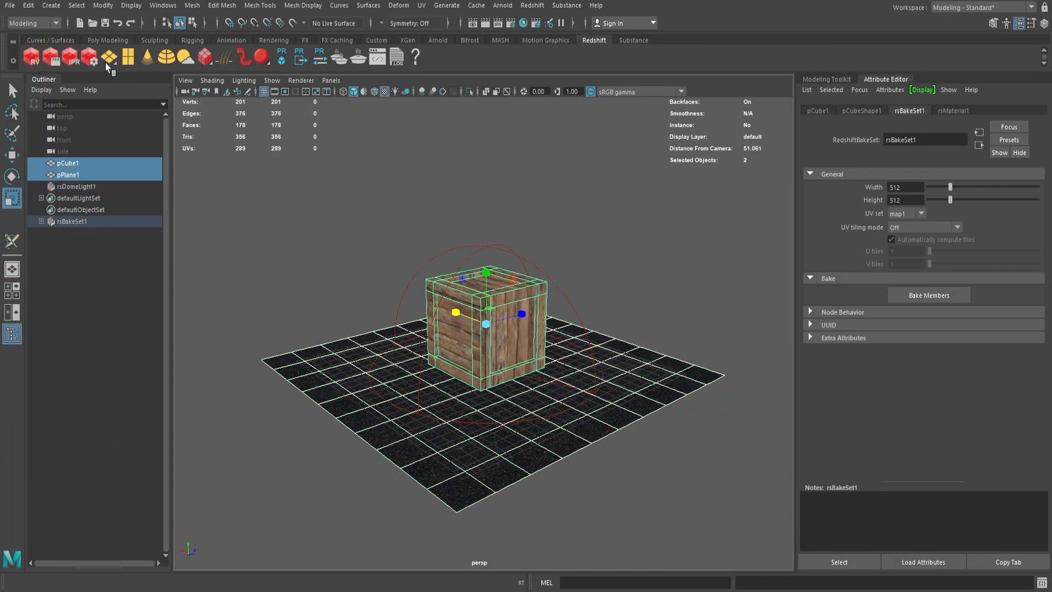
{"action": "left_click", "coordinate": [28, 5]}
{"action": "mouse_move", "coordinate": [10, 6]}
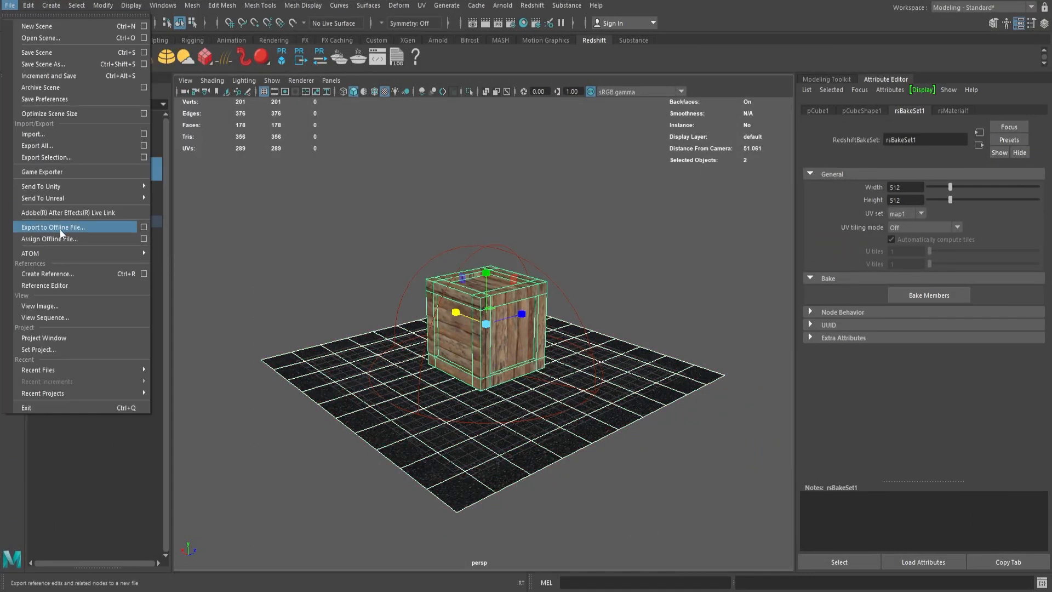
{"action": "left_click", "coordinate": [96, 157]}
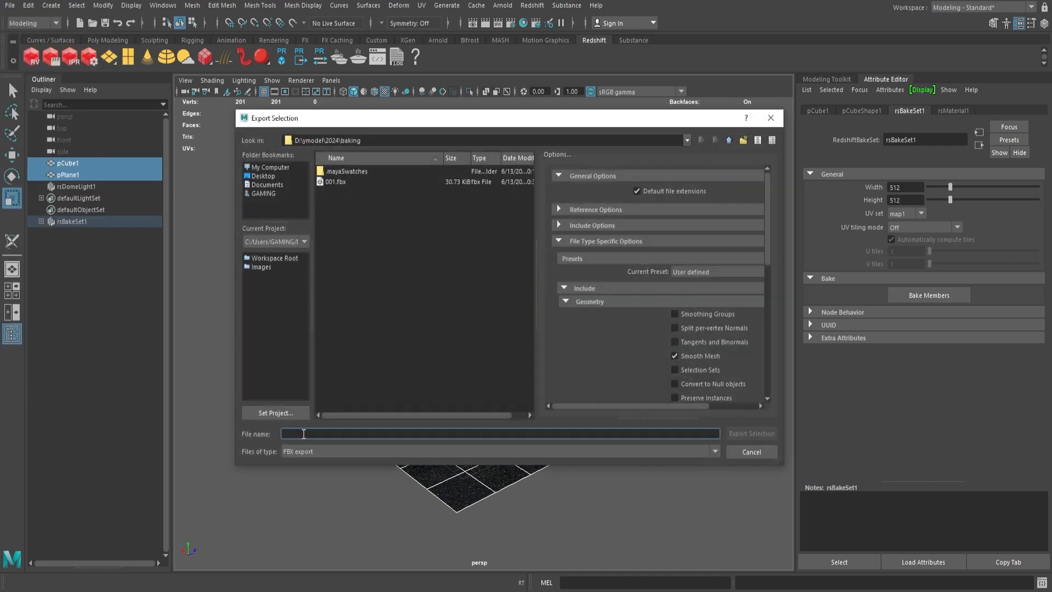
{"action": "type", "text": "002"}
{"action": "key", "text": "Return"}
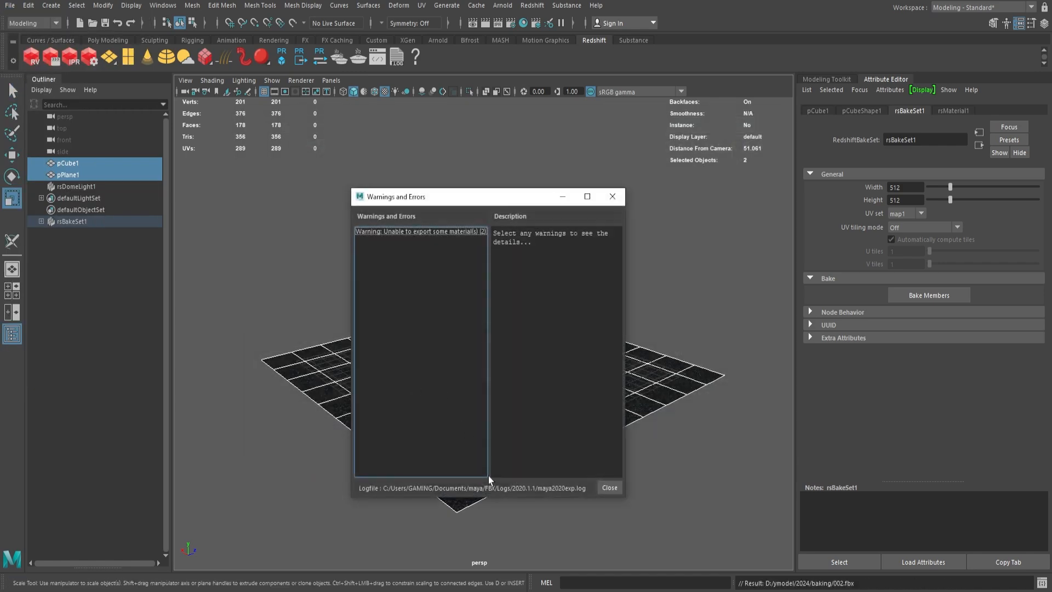
{"action": "left_click", "coordinate": [608, 487]}
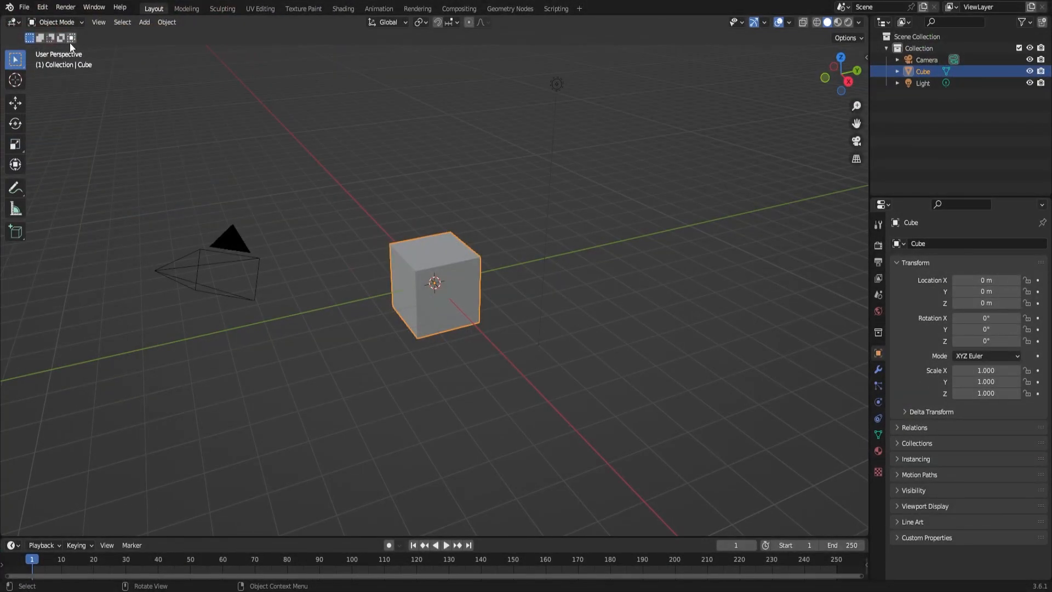
In Blender, delete the default camera, cube and light, and import 002.fbx from the baking folder
{"action": "left_click_drag", "start_coordinate": [131, 110], "coordinate": [753, 451]}
{"action": "key", "text": "Delete"}
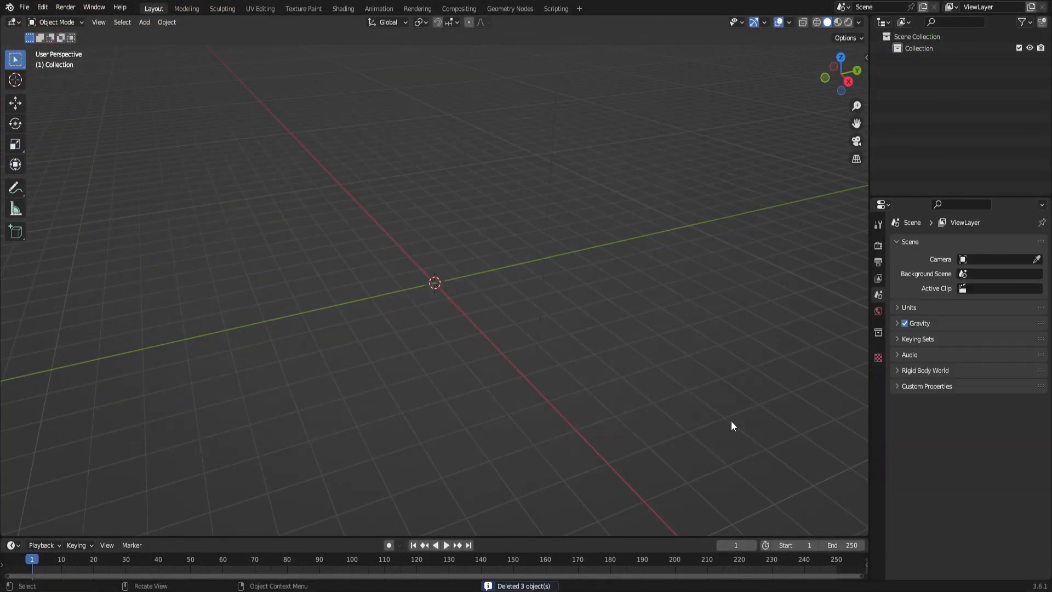
{"action": "left_click", "coordinate": [24, 6]}
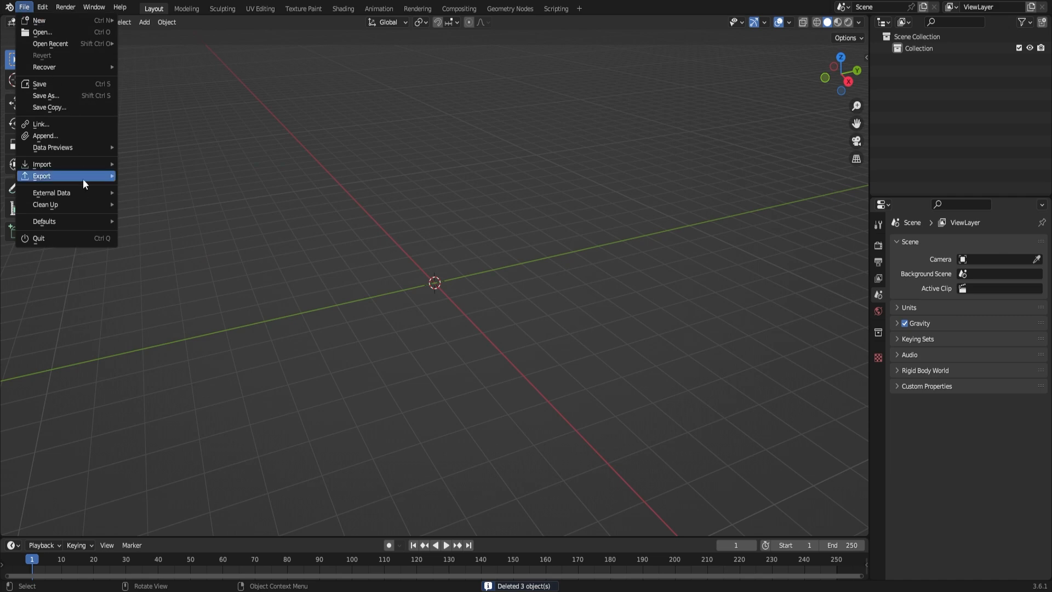
{"action": "mouse_move", "coordinate": [65, 165]}
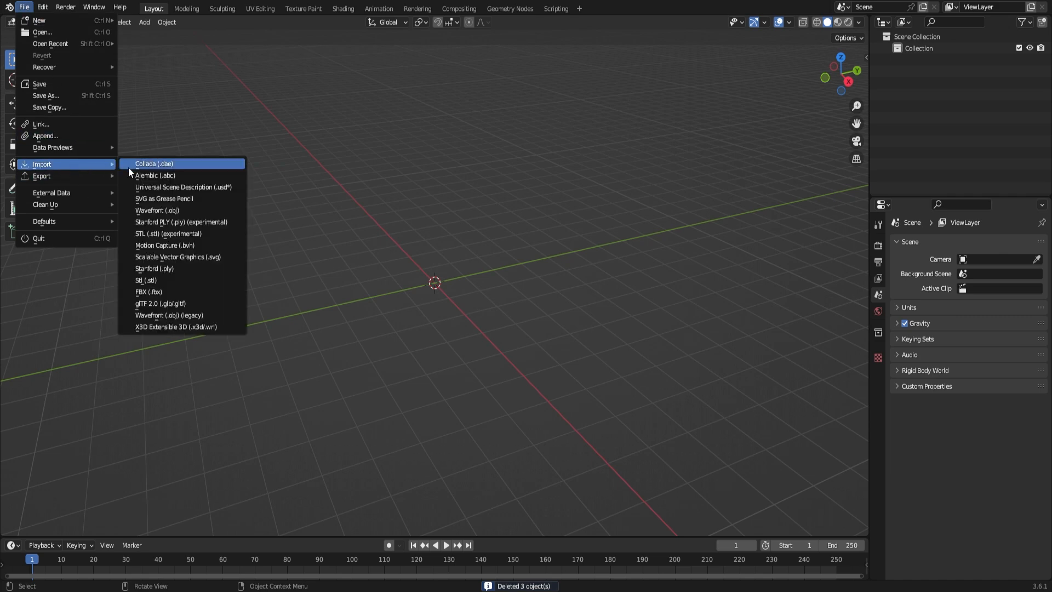
{"action": "left_click", "coordinate": [168, 294]}
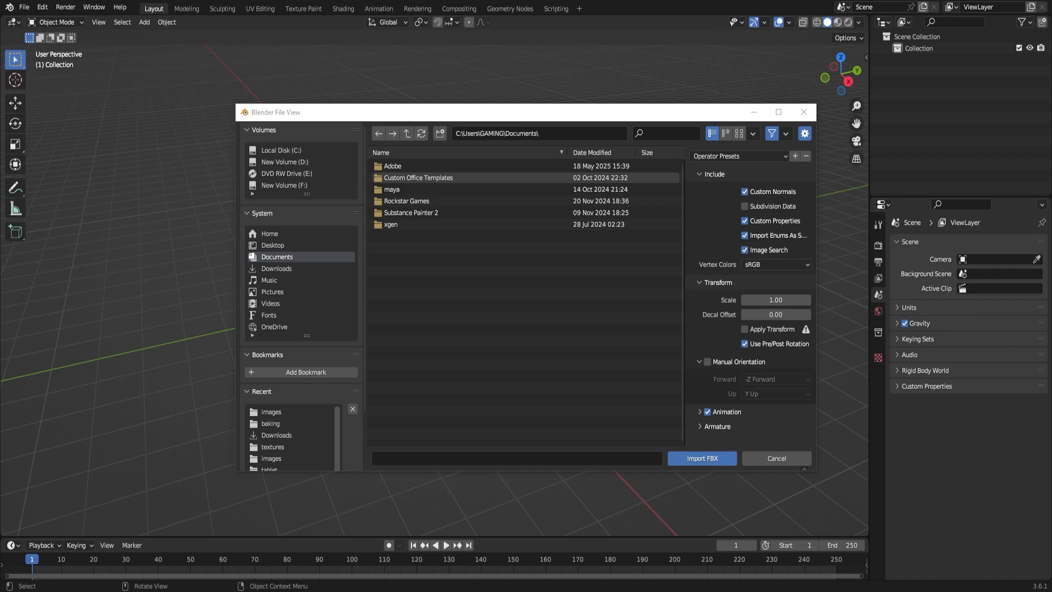
{"action": "left_click", "coordinate": [573, 134]}
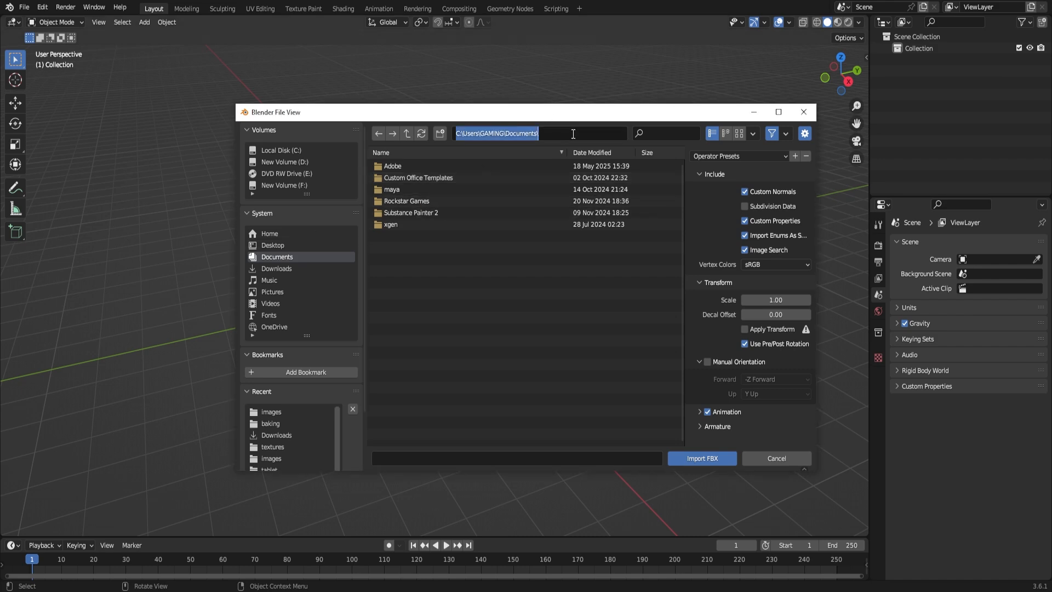
{"action": "key", "text": "ctrl+v"}
{"action": "key", "text": "Return"}
{"action": "double_click", "coordinate": [408, 194]}
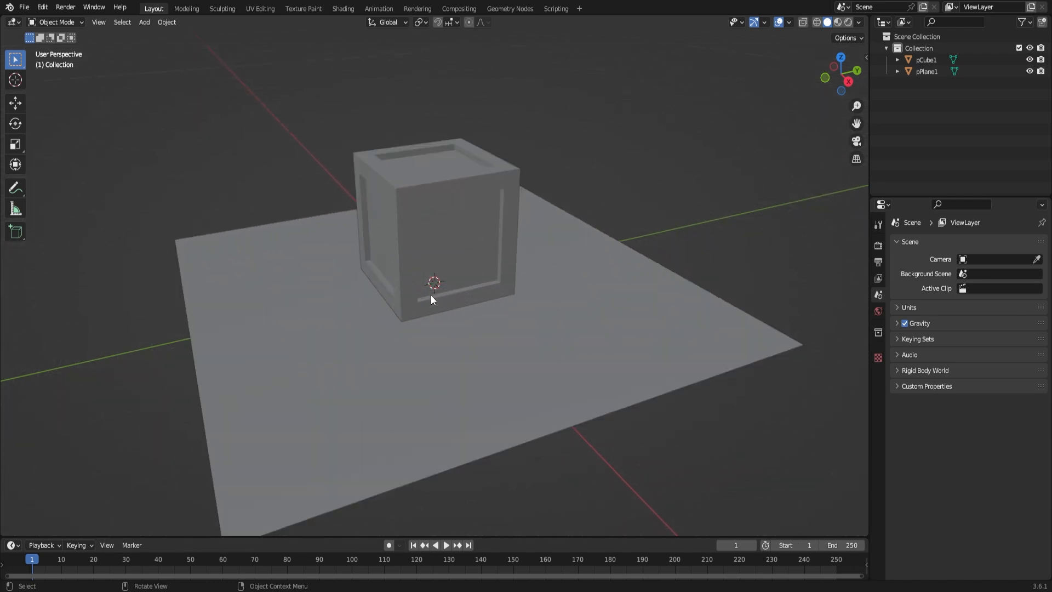
Assign an Image Texture to the crate material's base color, using pCube1.jpg from the Desktop's baking\images folder
{"action": "left_click", "coordinate": [430, 214]}
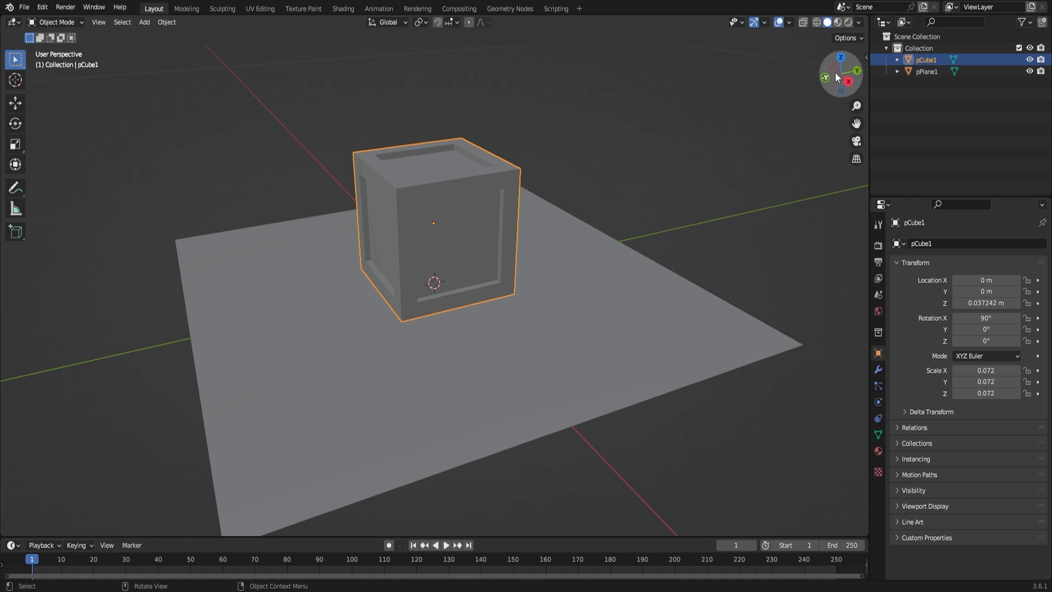
{"action": "mouse_move", "coordinate": [835, 73]}
{"action": "left_mouse_down"}
{"action": "mouse_move", "coordinate": [862, 75]}
{"action": "mouse_move", "coordinate": [811, 76]}
{"action": "mouse_move", "coordinate": [853, 80]}
{"action": "left_mouse_up"}
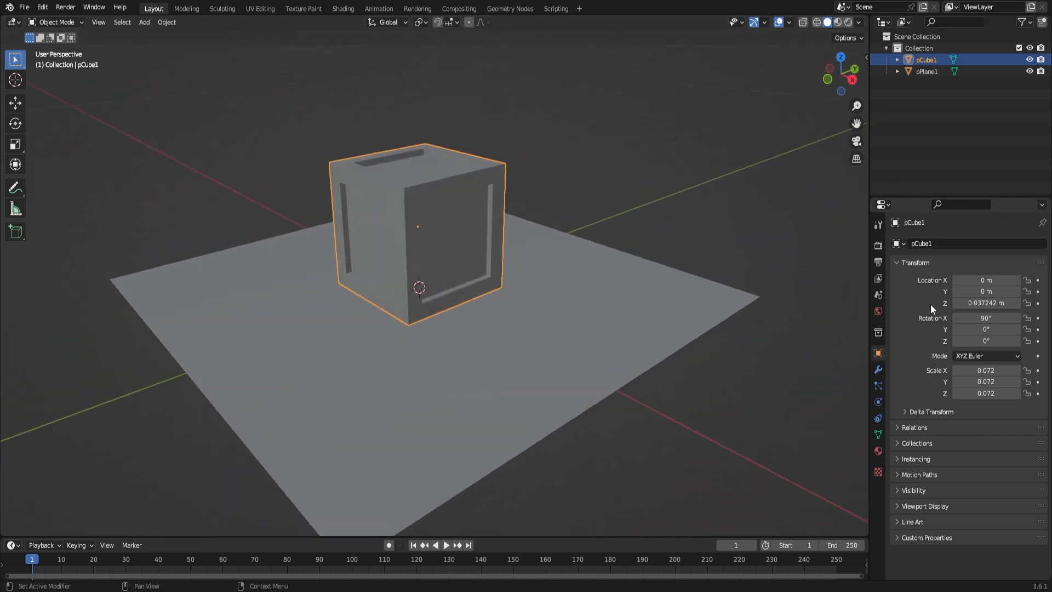
{"action": "left_click", "coordinate": [878, 451]}
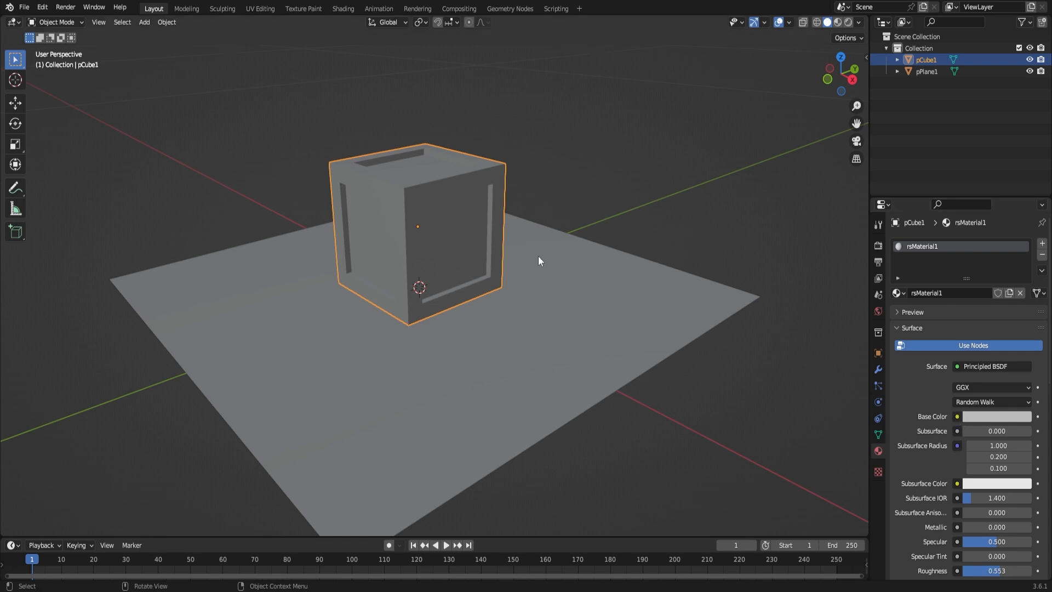
{"action": "left_click", "coordinate": [957, 417]}
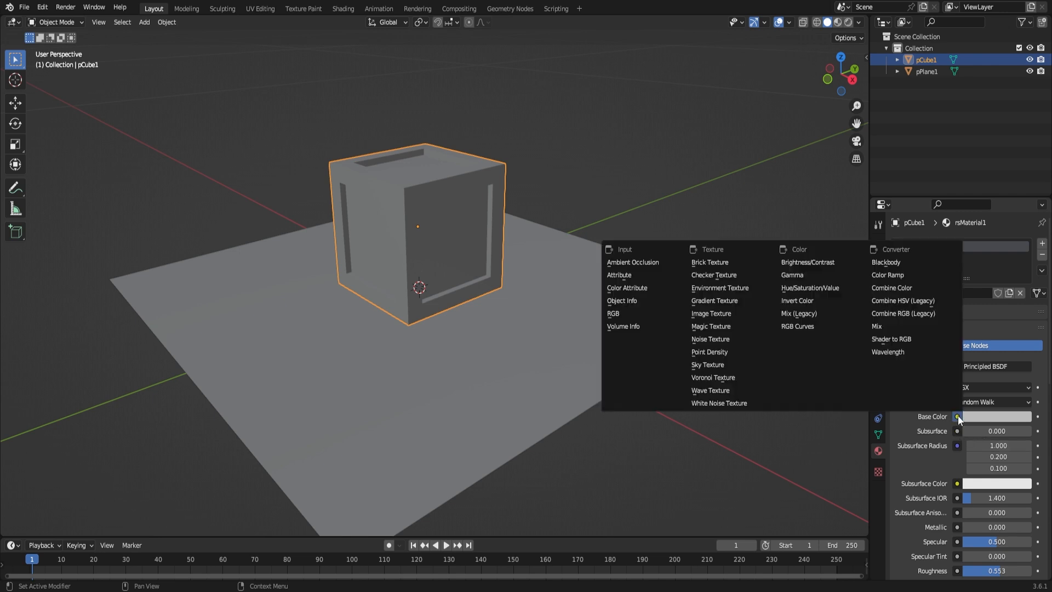
{"action": "left_click", "coordinate": [713, 314]}
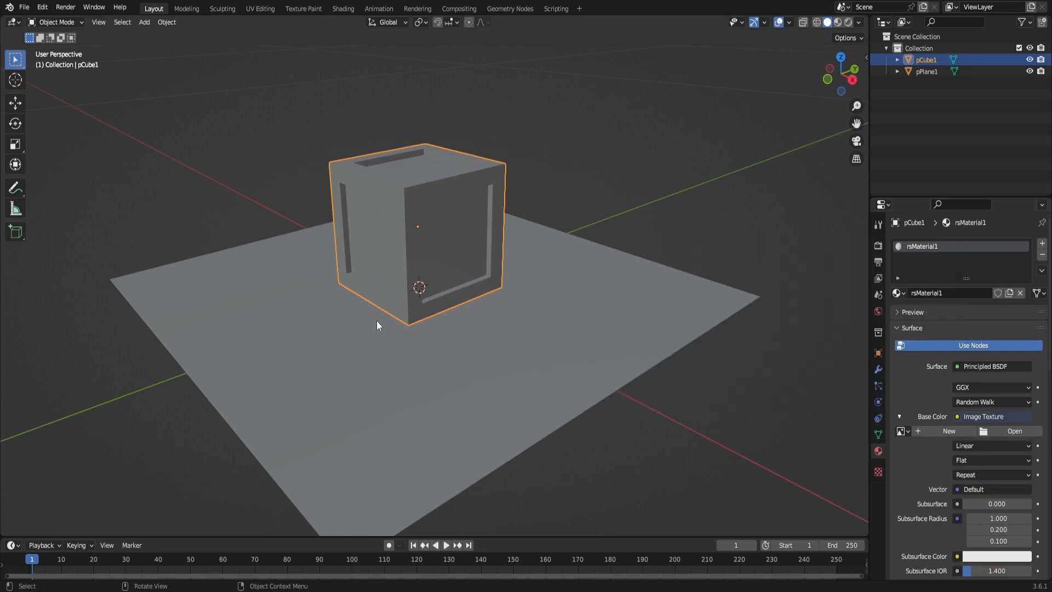
{"action": "left_click", "coordinate": [1004, 431]}
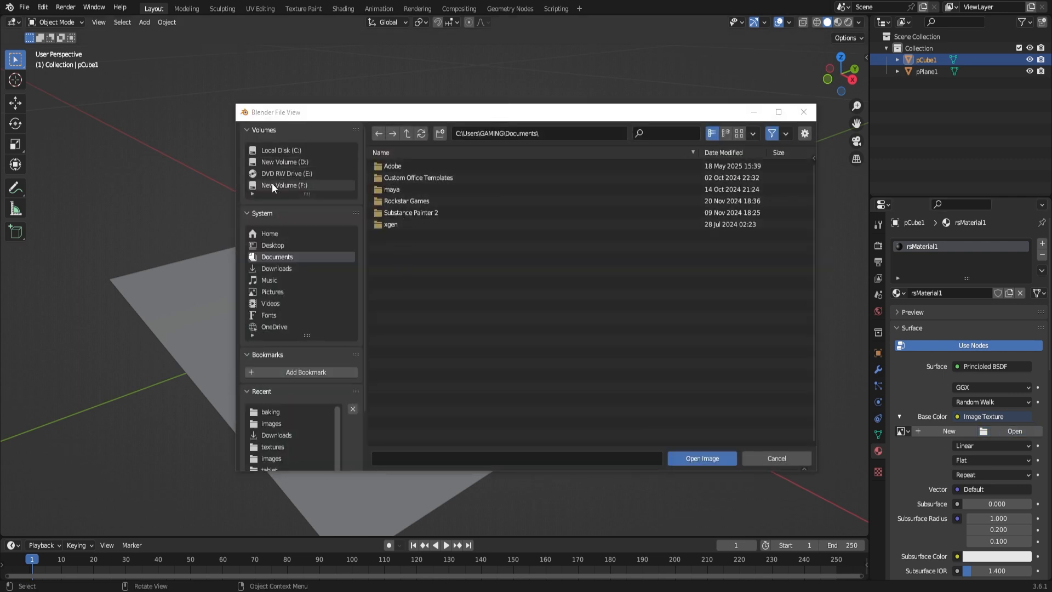
{"action": "left_click", "coordinate": [272, 245]}
{"action": "double_click", "coordinate": [395, 177]}
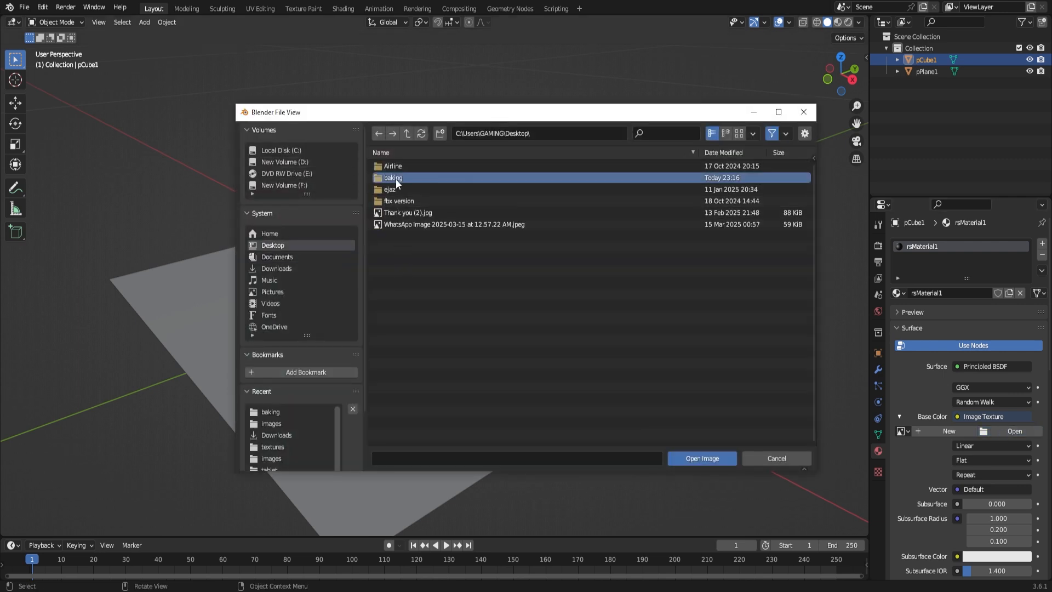
{"action": "double_click", "coordinate": [400, 166]}
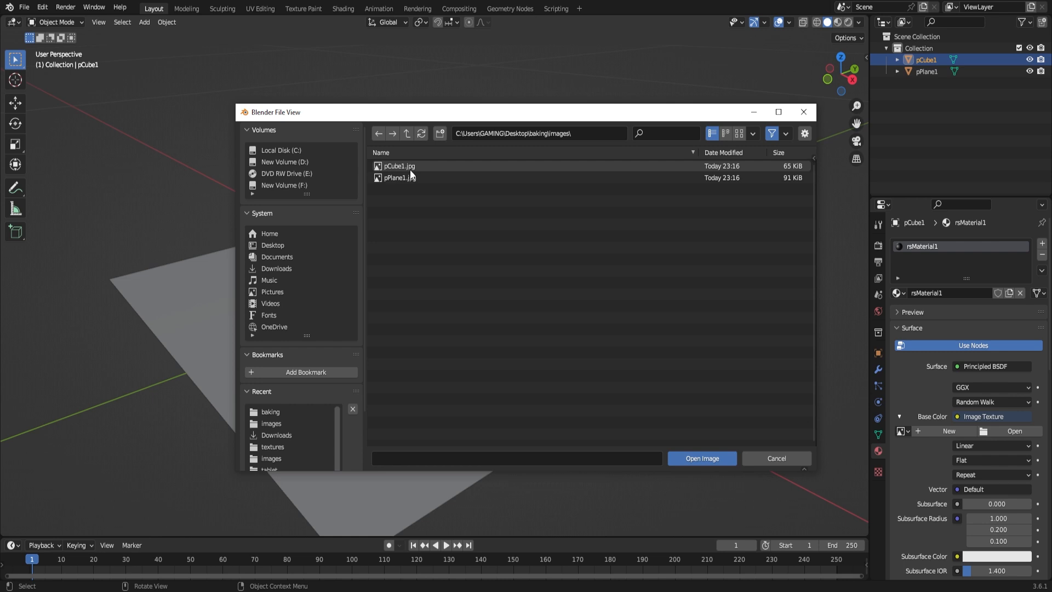
{"action": "left_click", "coordinate": [410, 170]}
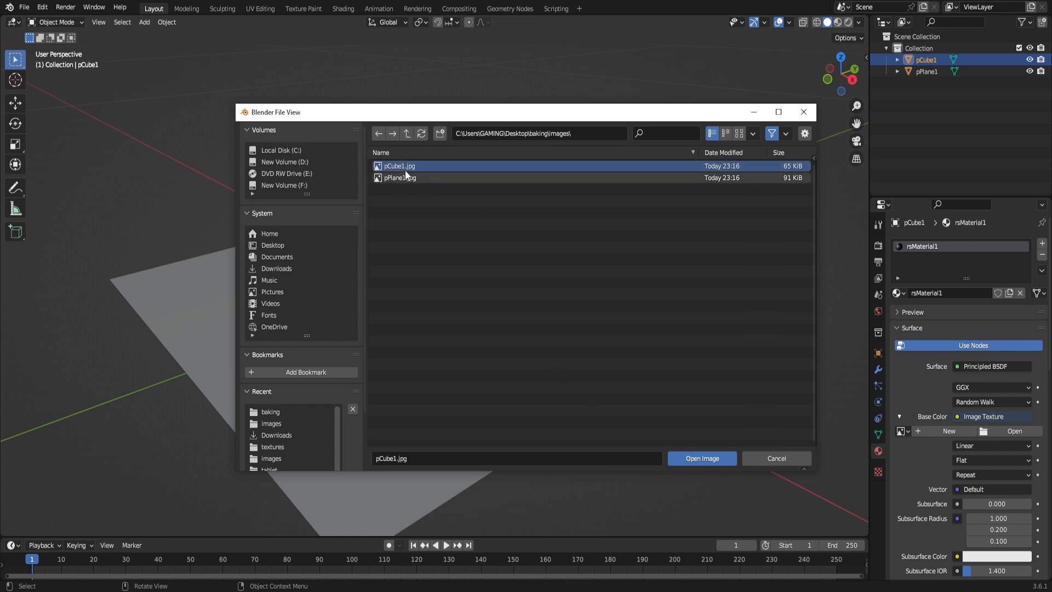
{"action": "left_click", "coordinate": [701, 456]}
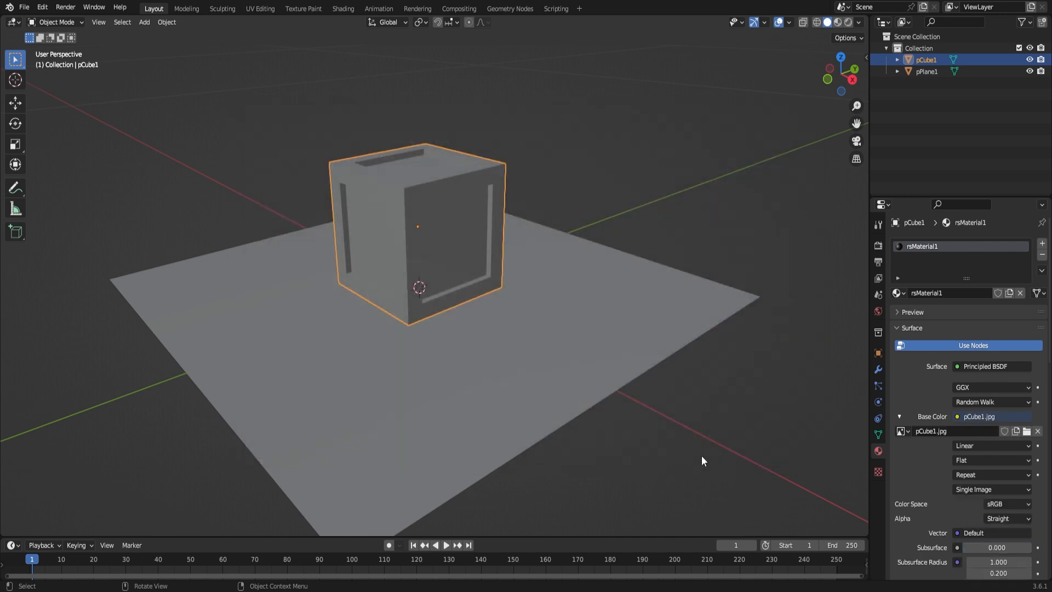
Assign an Image Texture to the ground plane material's base color, using pPlane1.jpg from the Desktop's baking\images folder
{"action": "left_click", "coordinate": [570, 341]}
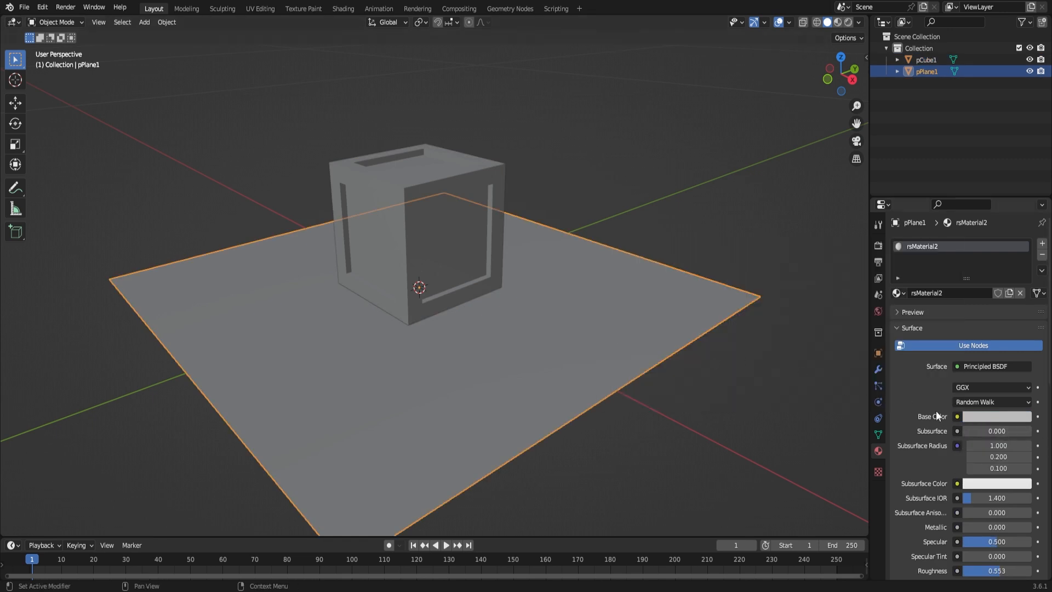
{"action": "left_click", "coordinate": [957, 417]}
{"action": "left_click", "coordinate": [724, 314]}
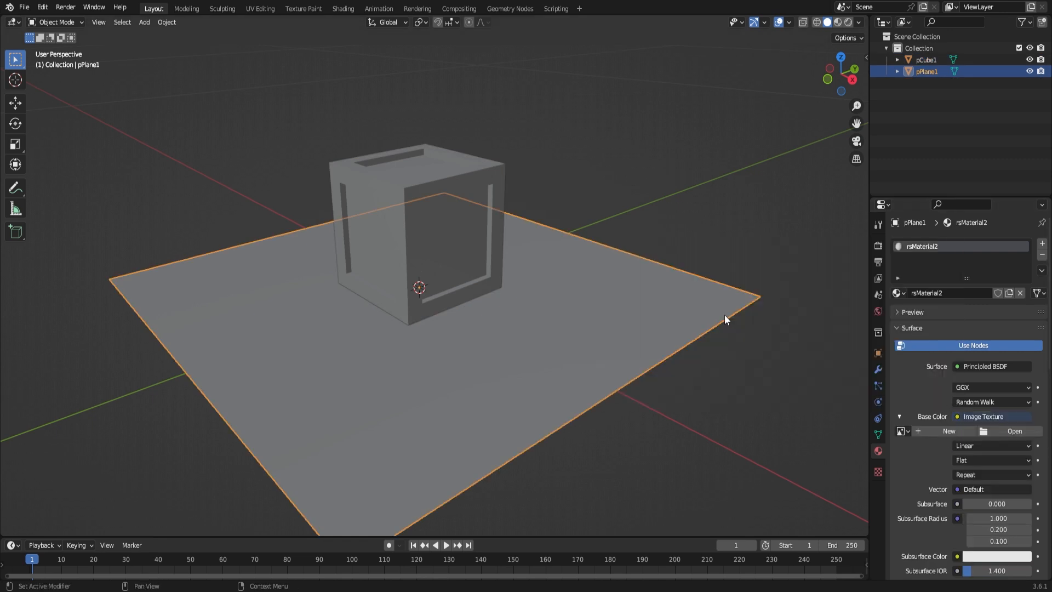
{"action": "left_click", "coordinate": [987, 433]}
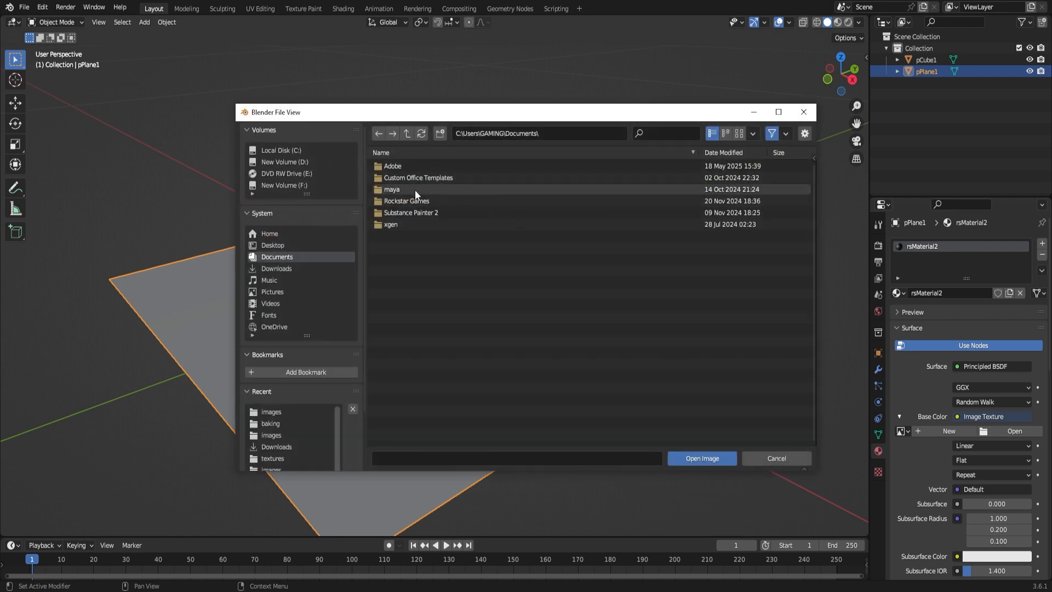
{"action": "left_click", "coordinate": [273, 246]}
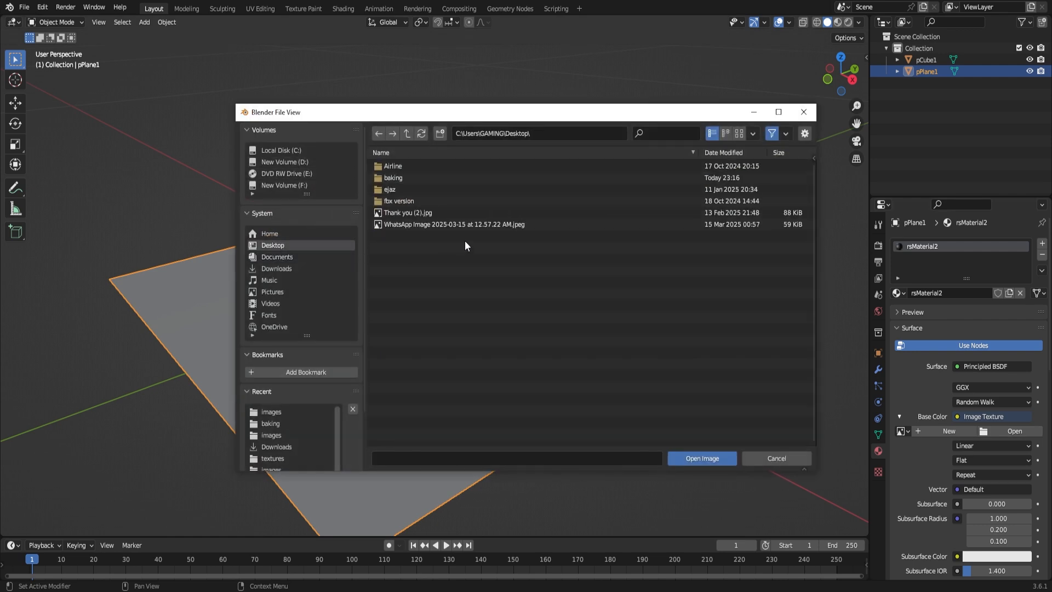
{"action": "double_click", "coordinate": [402, 178]}
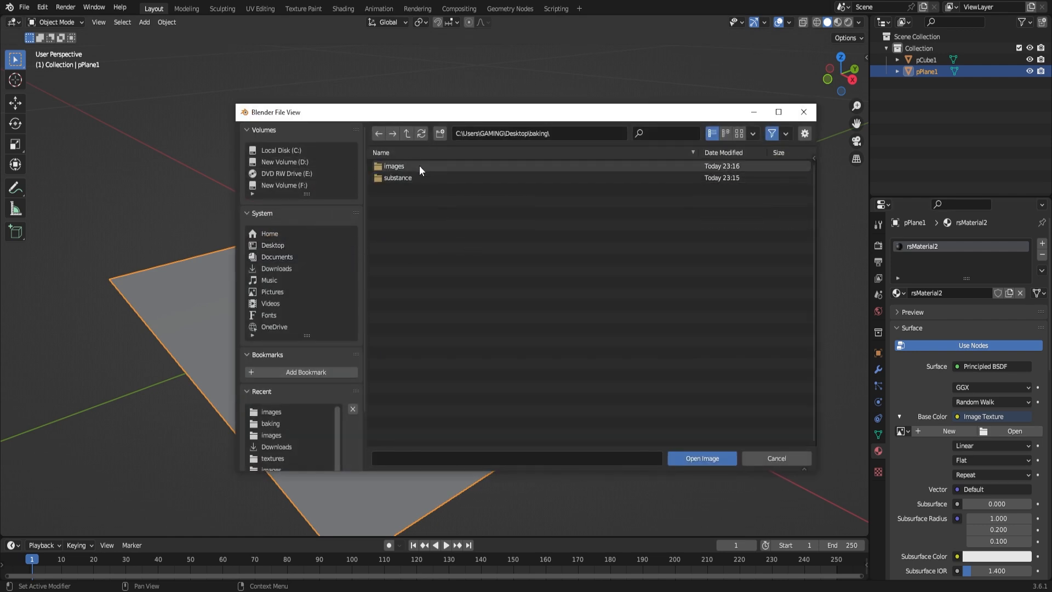
{"action": "double_click", "coordinate": [417, 165]}
{"action": "double_click", "coordinate": [416, 177]}
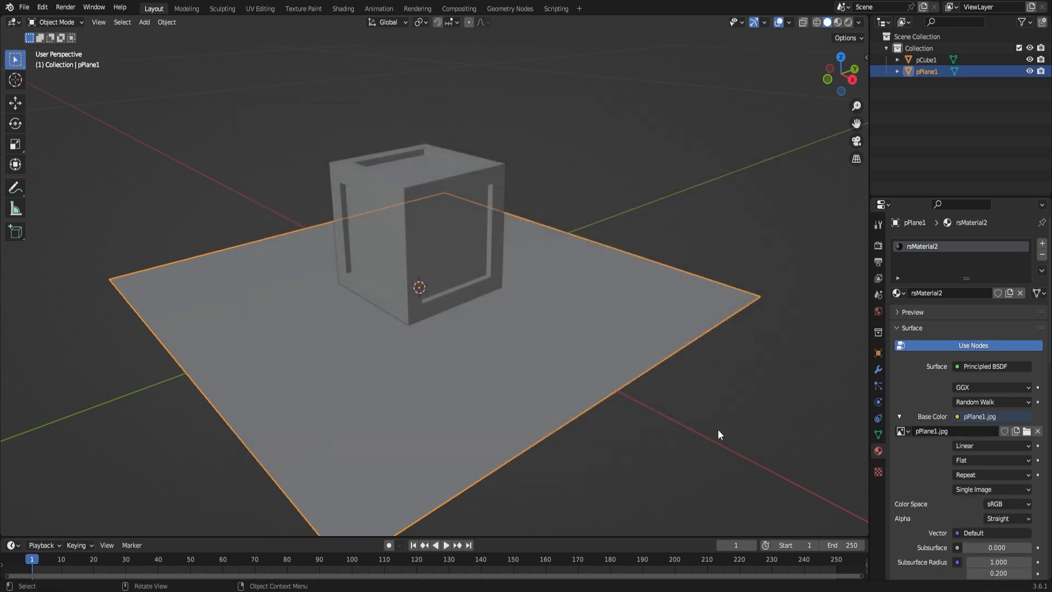
Deselect the plane, switch the viewport to Material Preview shading and inspect the baked textures on the crate and ground
{"action": "left_click", "coordinate": [726, 158]}
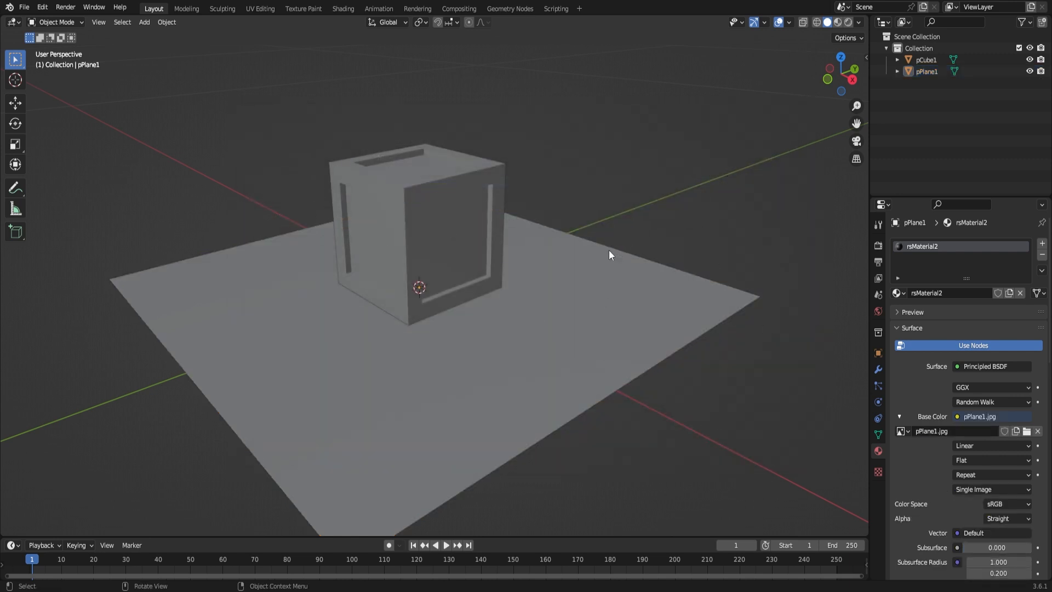
{"action": "left_click", "coordinate": [838, 23]}
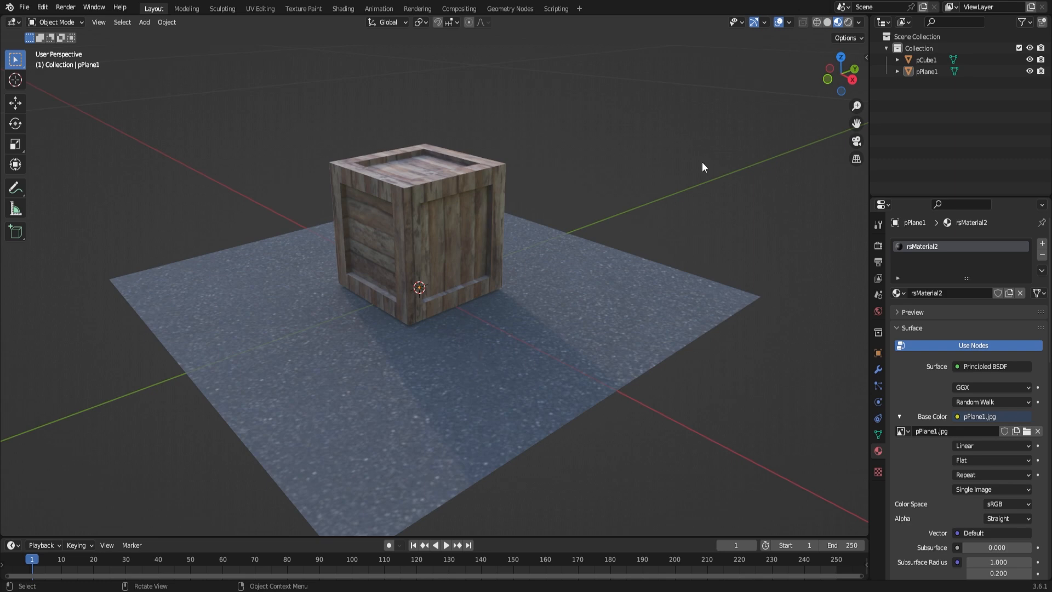
{"action": "mouse_move", "coordinate": [841, 74]}
{"action": "left_mouse_down"}
{"action": "mouse_move", "coordinate": [805, 104]}
{"action": "mouse_move", "coordinate": [898, 52]}
{"action": "mouse_move", "coordinate": [827, 60]}
{"action": "mouse_move", "coordinate": [882, 50]}
{"action": "mouse_move", "coordinate": [841, 91]}
{"action": "left_mouse_up"}
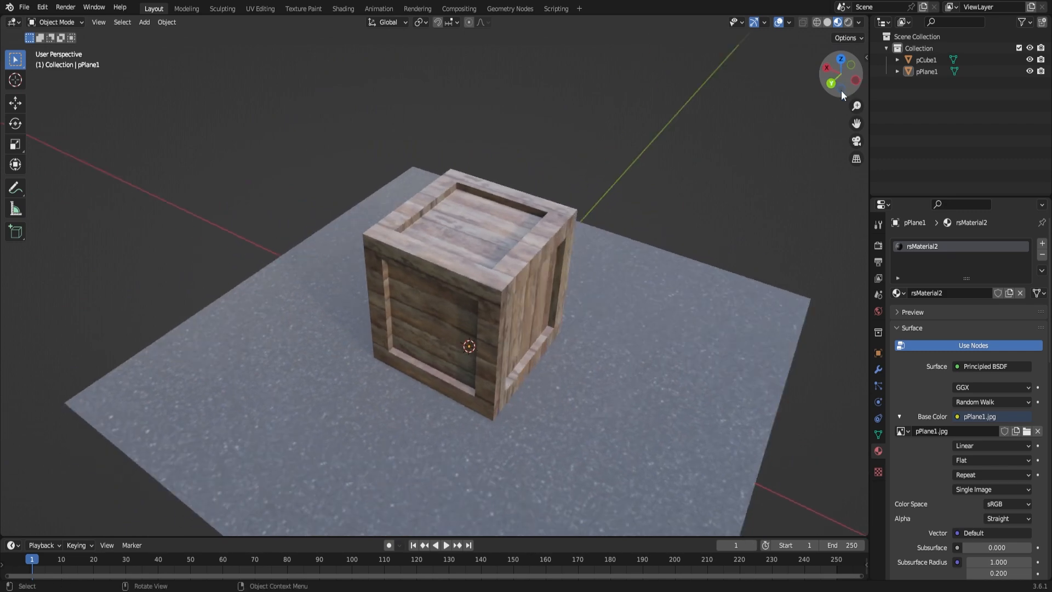
{"action": "scroll", "coordinate": [737, 254], "scroll_direction": "up", "scroll_amount": 5}
{"action": "scroll", "coordinate": [738, 254], "scroll_direction": "down", "scroll_amount": 8}
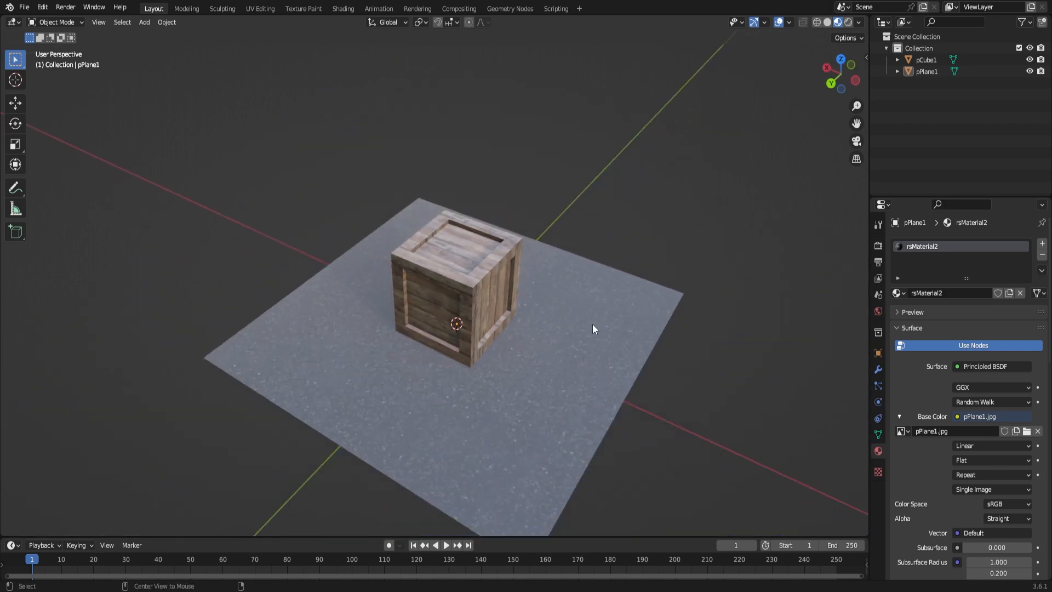
{"action": "left_click_drag", "start_coordinate": [844, 81], "coordinate": [768, 155]}
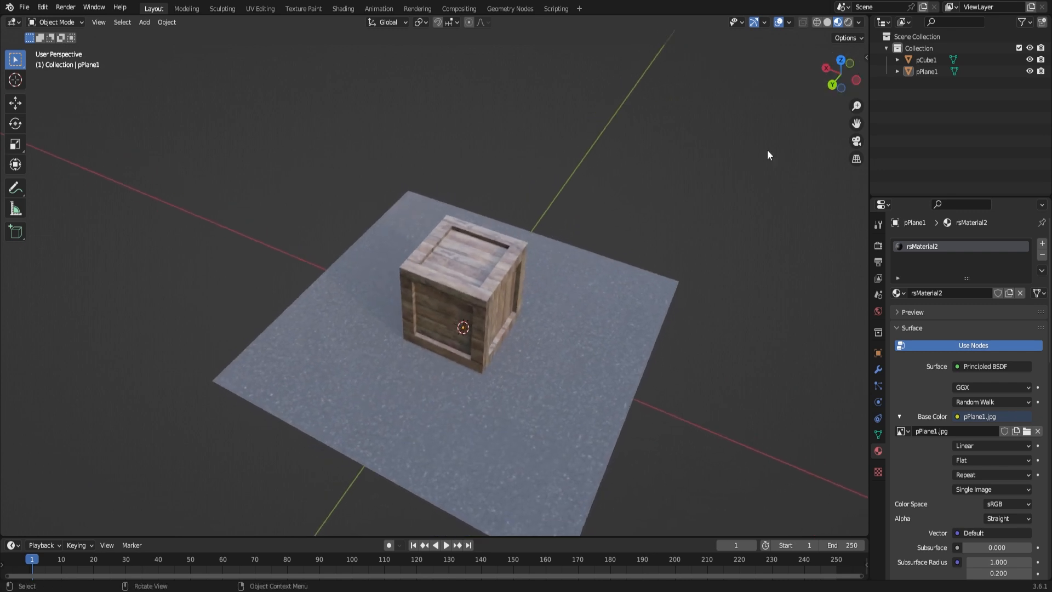
Set the Specular value of the ground plane's material to 0
{"action": "left_click", "coordinate": [587, 308]}
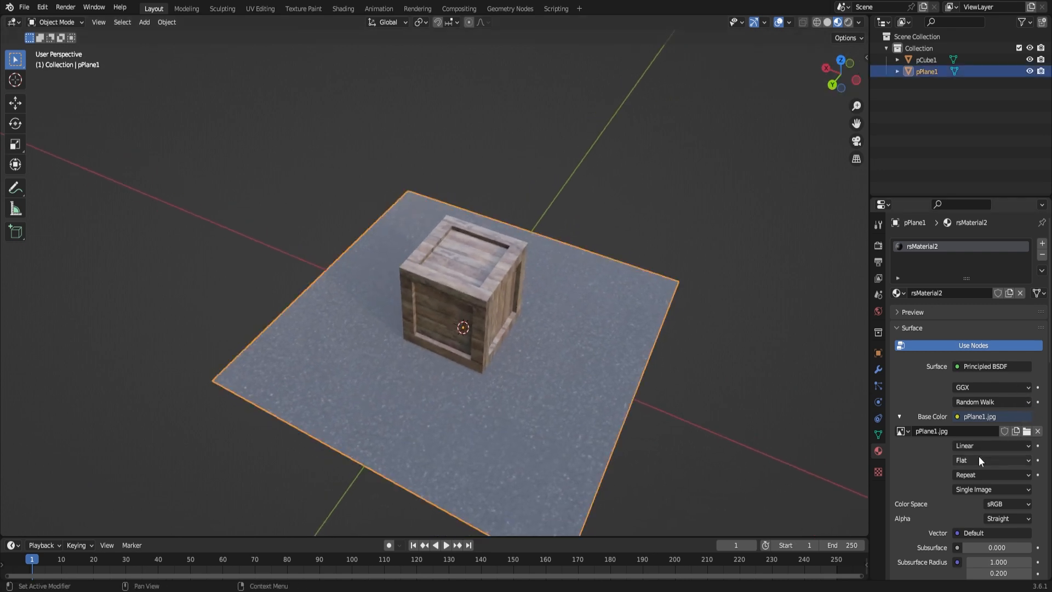
{"action": "scroll", "coordinate": [978, 457], "scroll_direction": "down", "scroll_amount": 4}
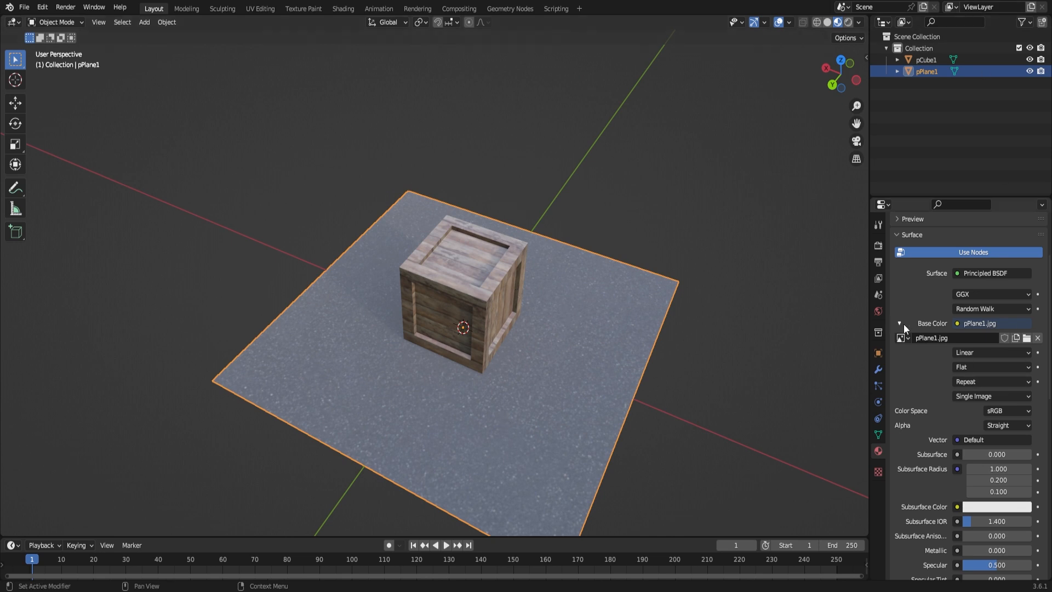
{"action": "scroll", "coordinate": [996, 438], "scroll_direction": "down", "scroll_amount": 3}
{"action": "scroll", "coordinate": [969, 504], "scroll_direction": "down", "scroll_amount": 3}
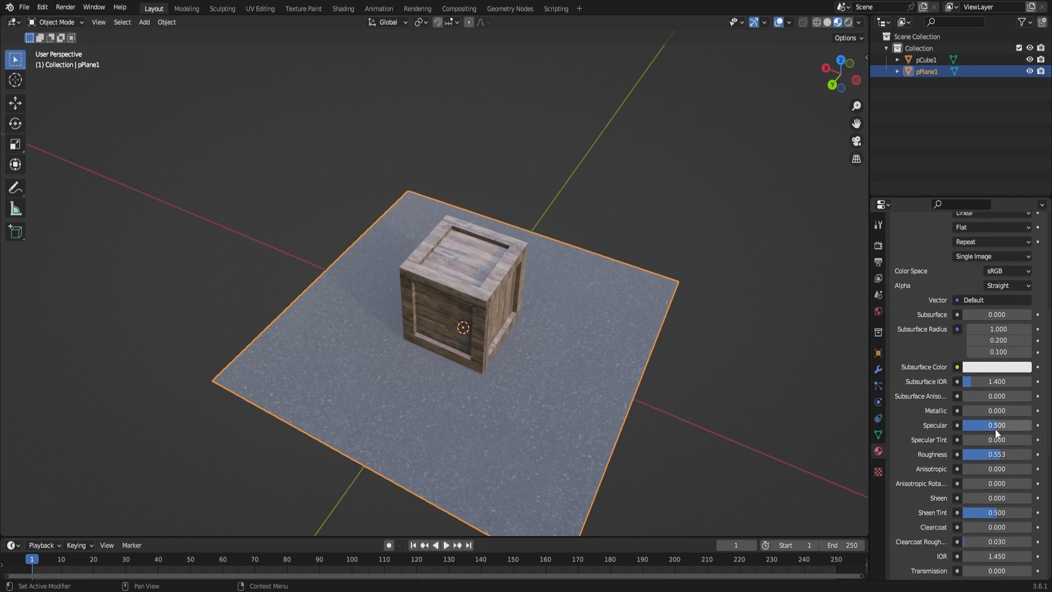
{"action": "left_click_drag", "start_coordinate": [995, 429], "coordinate": [964, 425]}
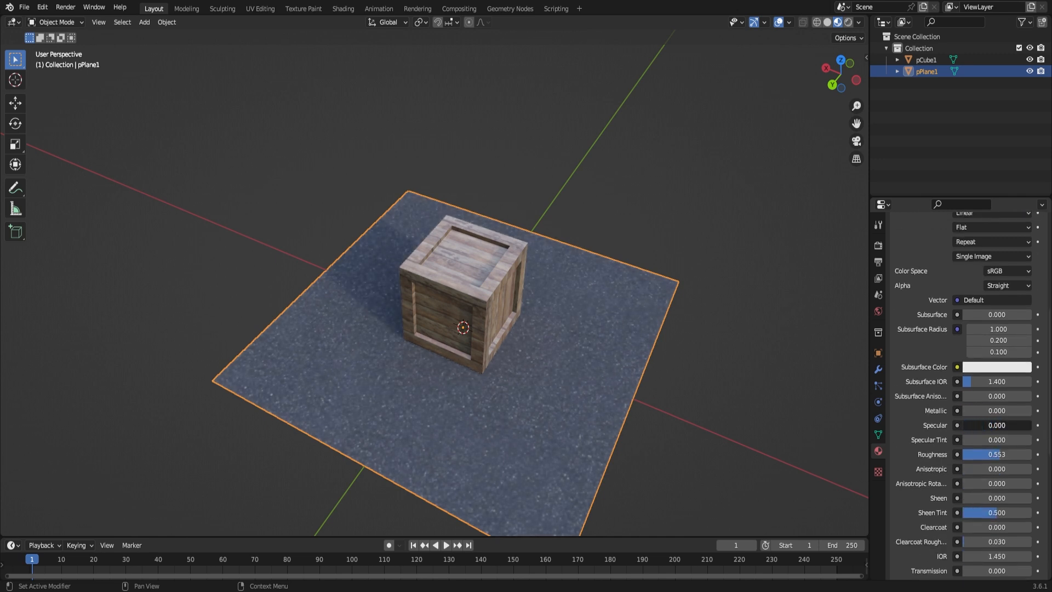
Set the Specular value of the crate's material to 0, deselect the crate and inspect the scene from another angle
{"action": "left_click", "coordinate": [501, 321]}
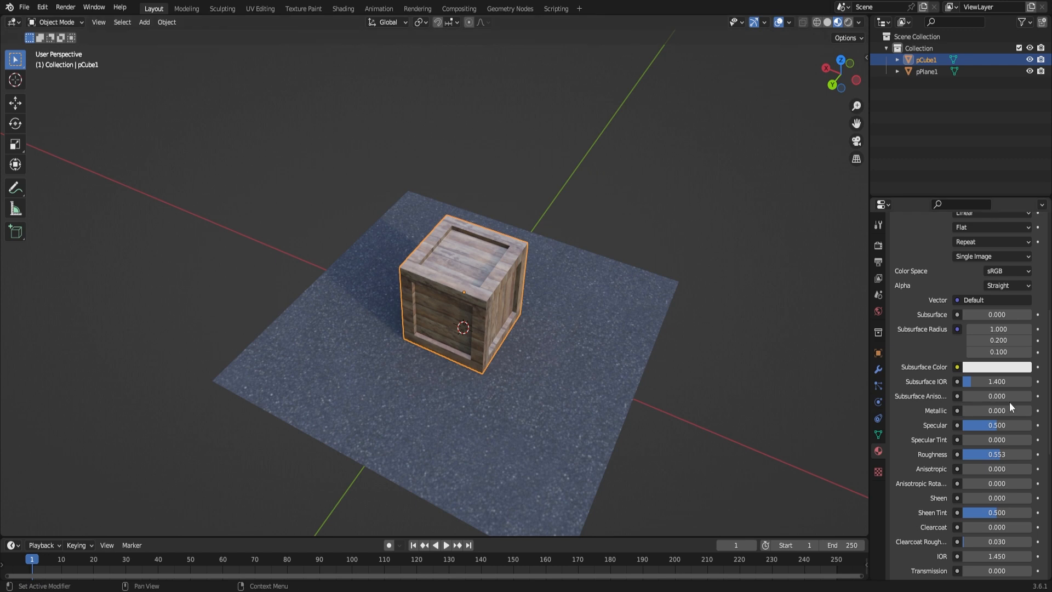
{"action": "left_click_drag", "start_coordinate": [992, 420], "coordinate": [965, 420]}
{"action": "left_click", "coordinate": [735, 378]}
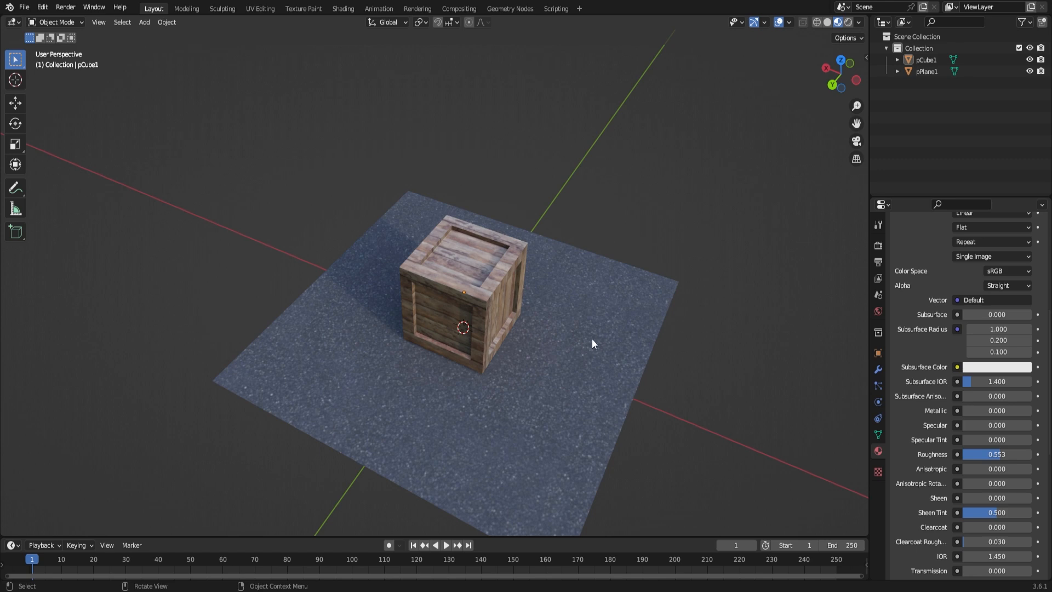
{"action": "left_click_drag", "start_coordinate": [839, 81], "coordinate": [875, 95]}
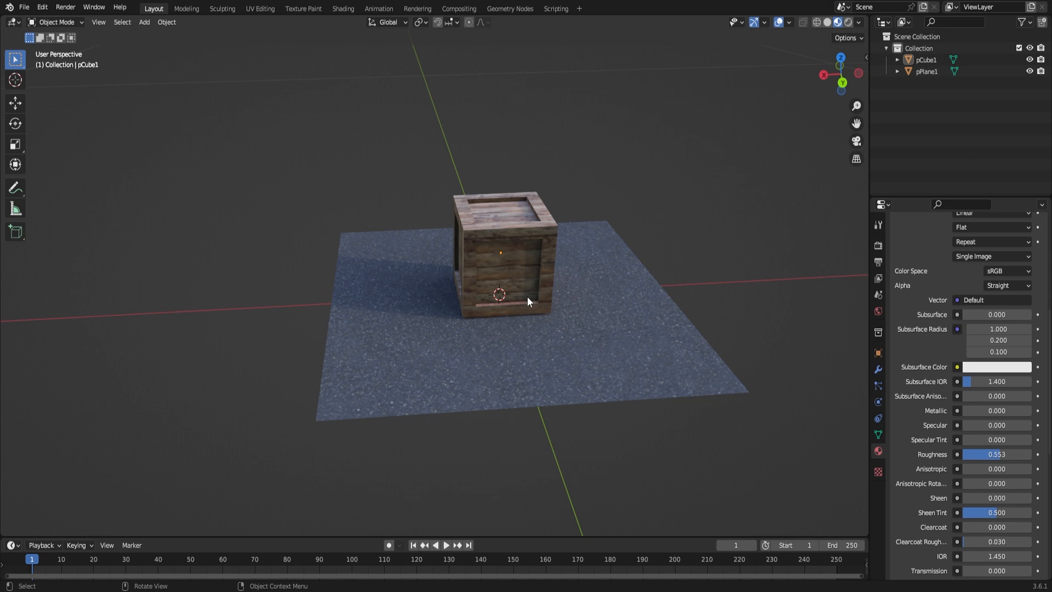